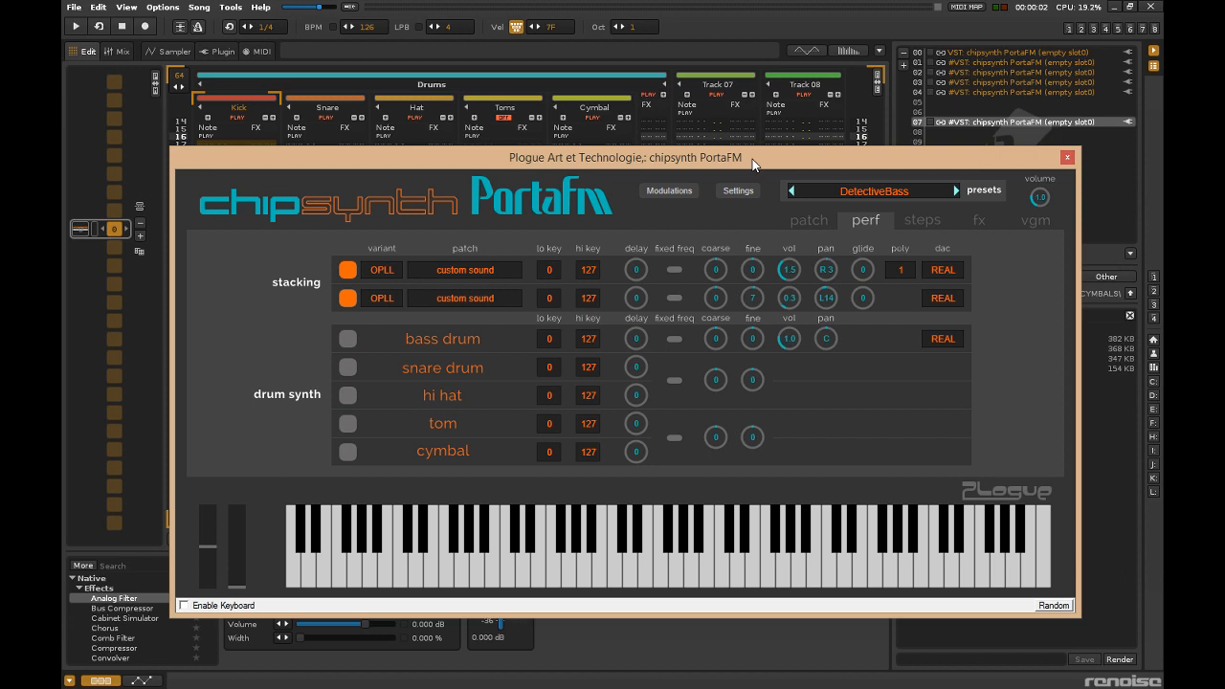
Start song playback and review the bass synth's modulation assignments.
{"action": "key", "text": "space"}
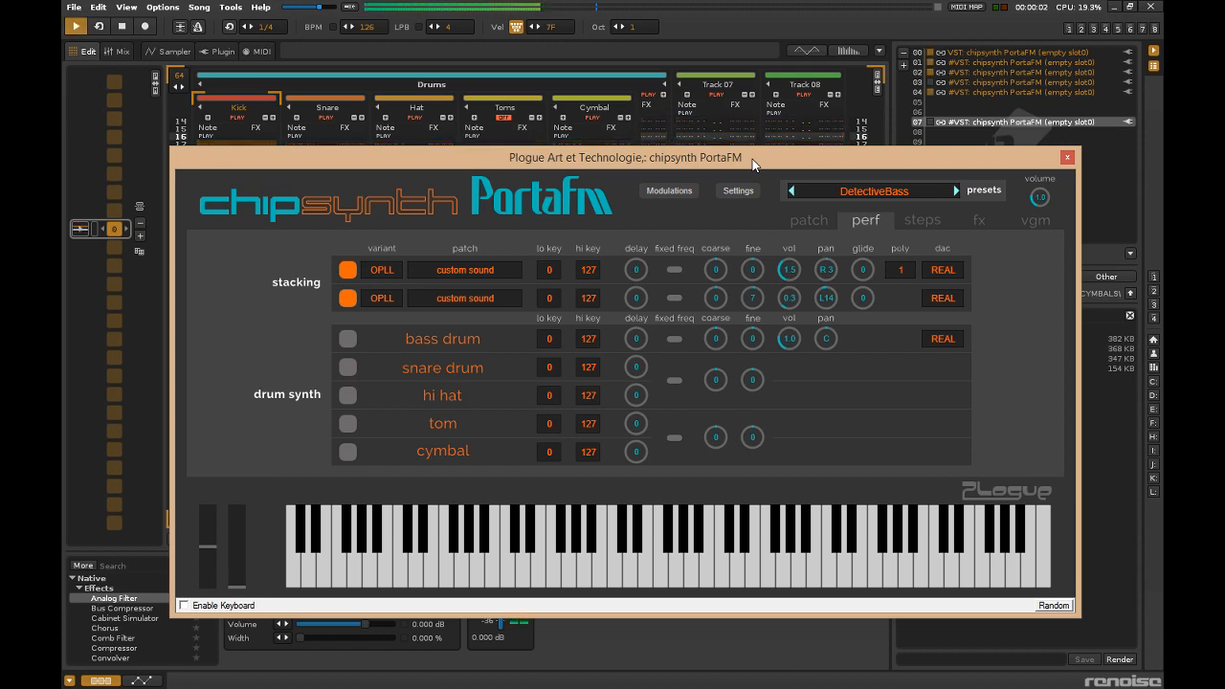
{"action": "left_click", "coordinate": [678, 190]}
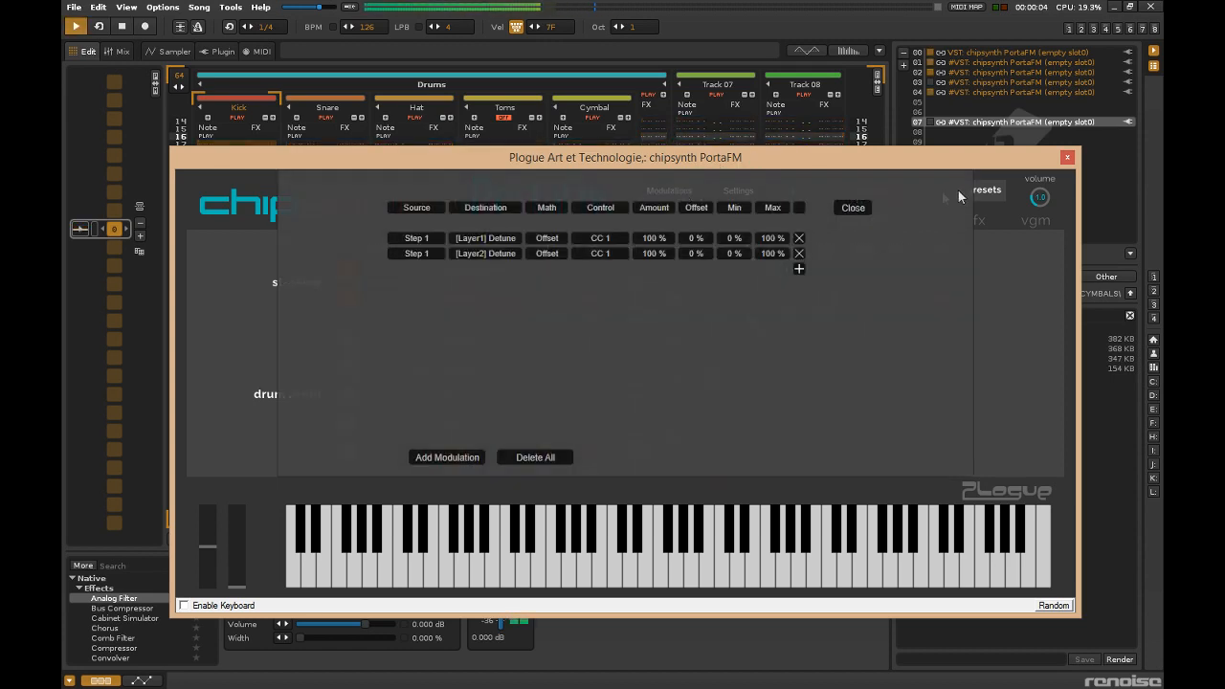
{"action": "left_click", "coordinate": [854, 209]}
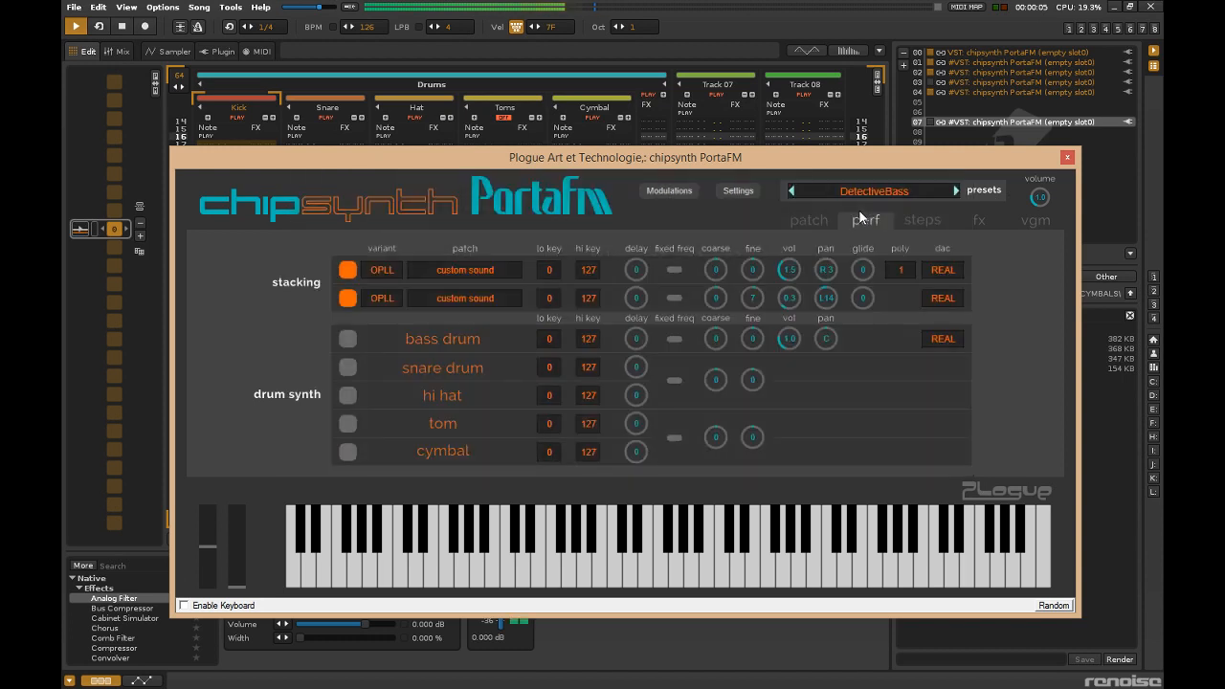
Switch the bass synth to the GinoBass preset and raise the keyboard octave to 3, closing the plugin editor when done.
{"action": "left_click", "coordinate": [955, 190]}
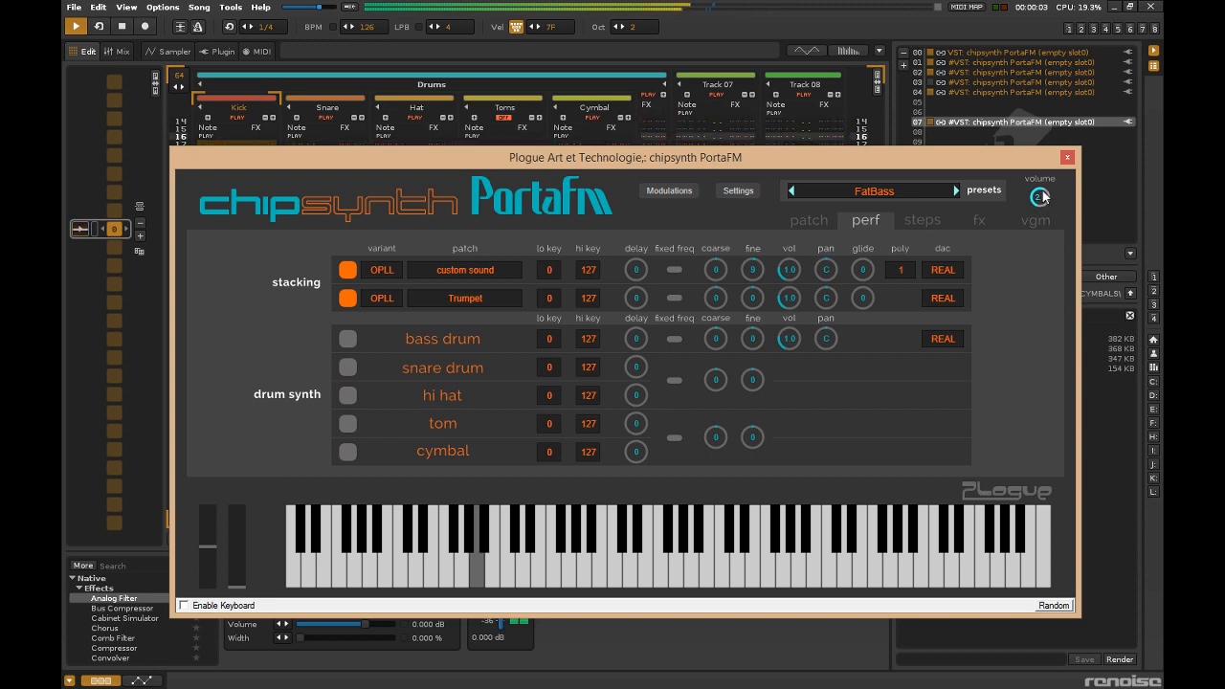
{"action": "key", "text": "KP_Multiply"}
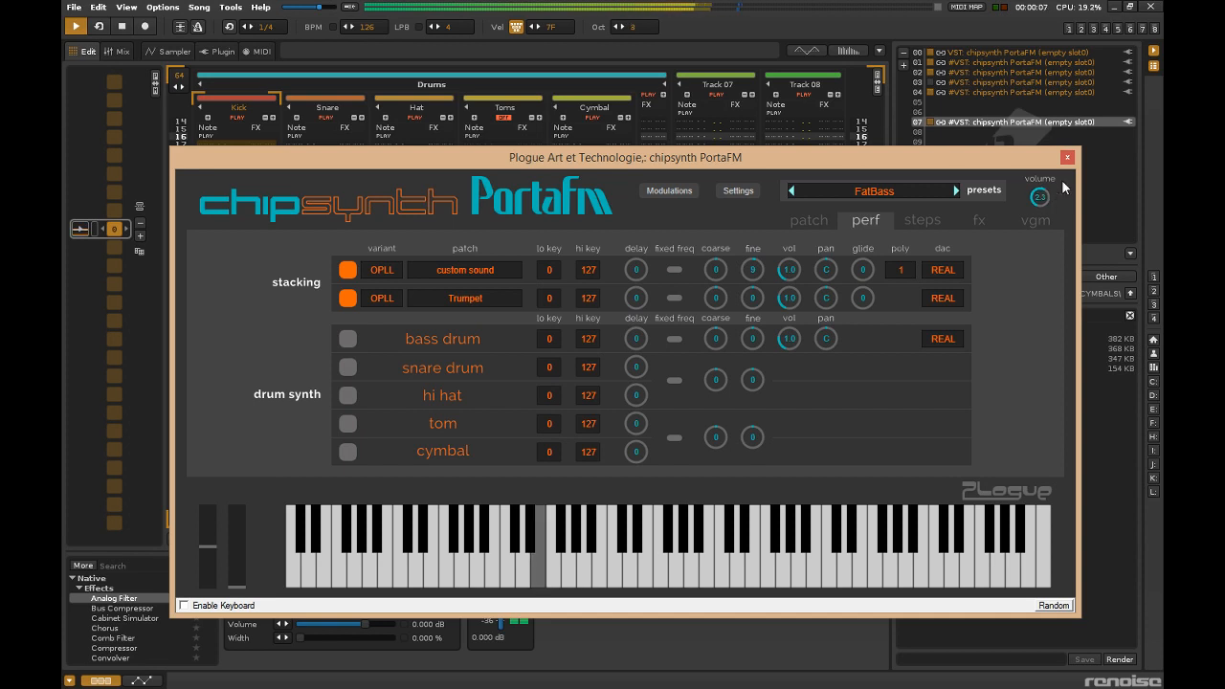
{"action": "left_click", "coordinate": [955, 191]}
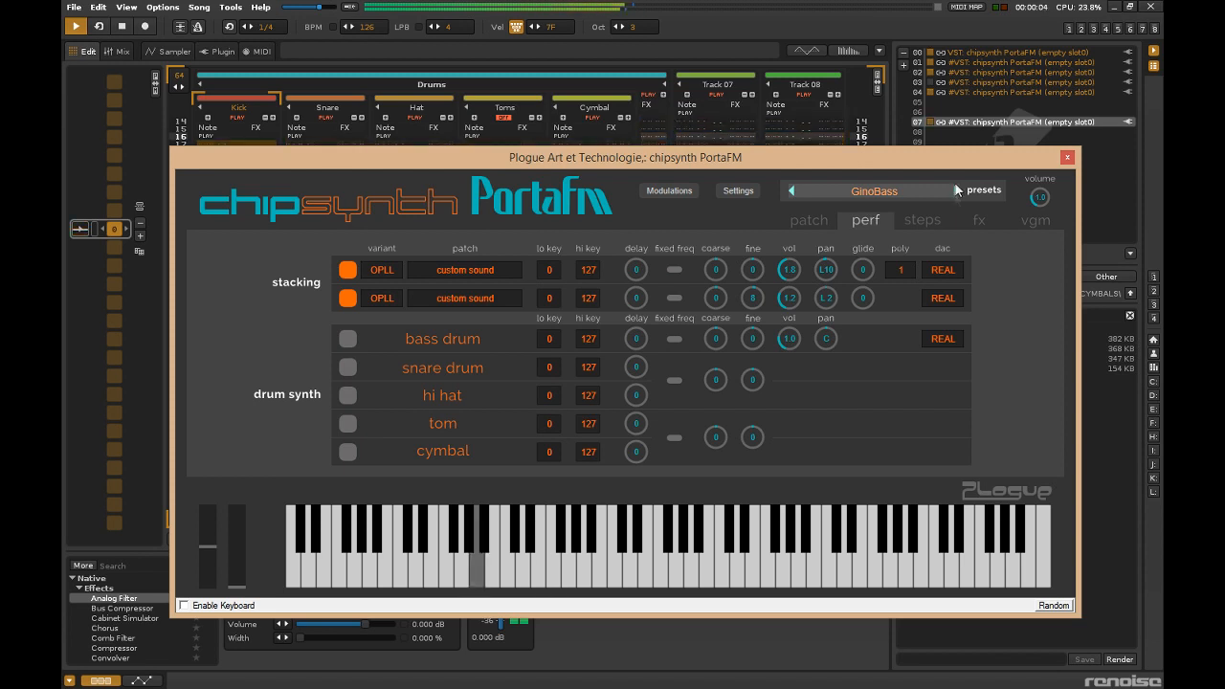
{"action": "left_click", "coordinate": [1068, 157]}
Arm Track 07 for live recording with pattern follow and edit mode enabled.
{"action": "left_click", "coordinate": [679, 261]}
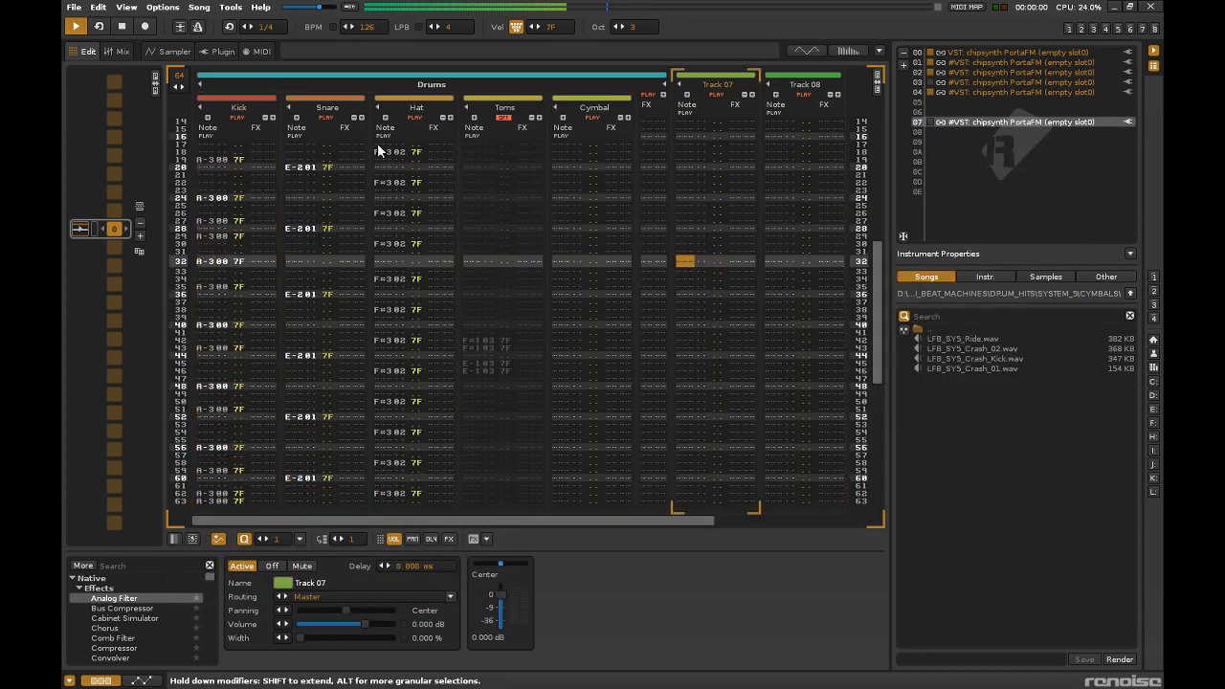
{"action": "left_click", "coordinate": [181, 26]}
{"action": "left_click", "coordinate": [145, 25]}
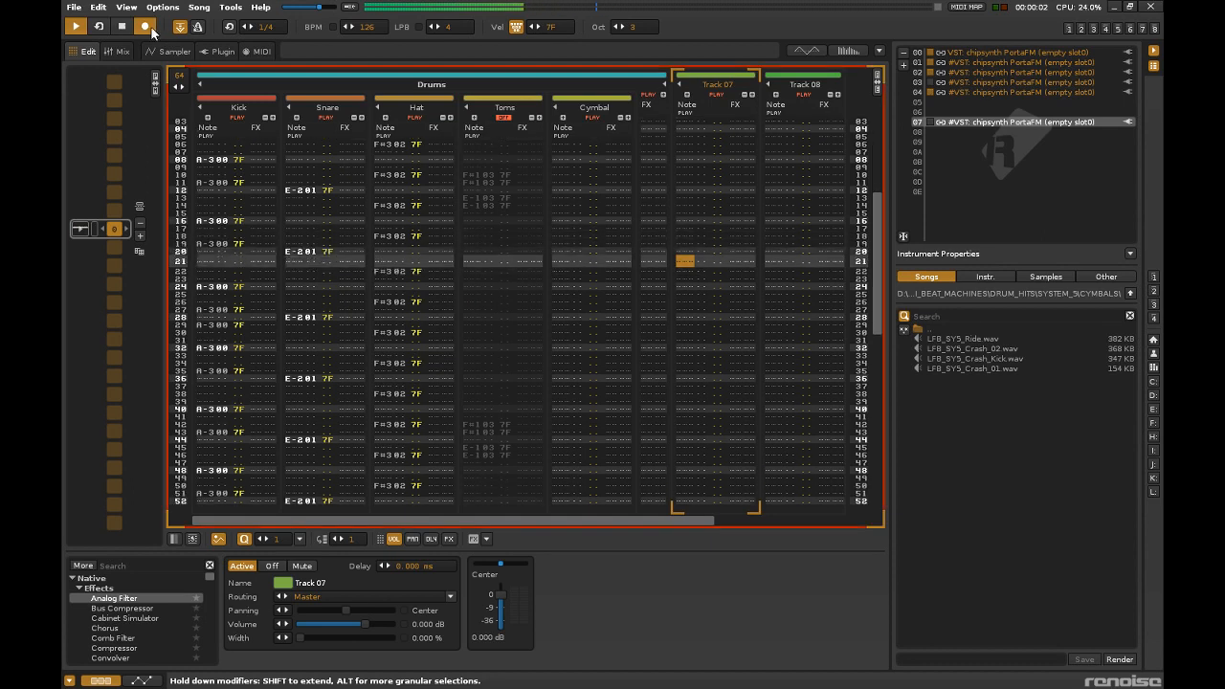
Live-record a bass line of repeated A-3, F-4 and E-4 notes with an ending A-4 into Track 07 over the looping pattern.
{"action": "key", "text": "n"}
{"action": "key", "text": "n"}
{"action": "key", "text": "n"}
{"action": "key", "text": "n"}
{"action": "key", "text": "n"}
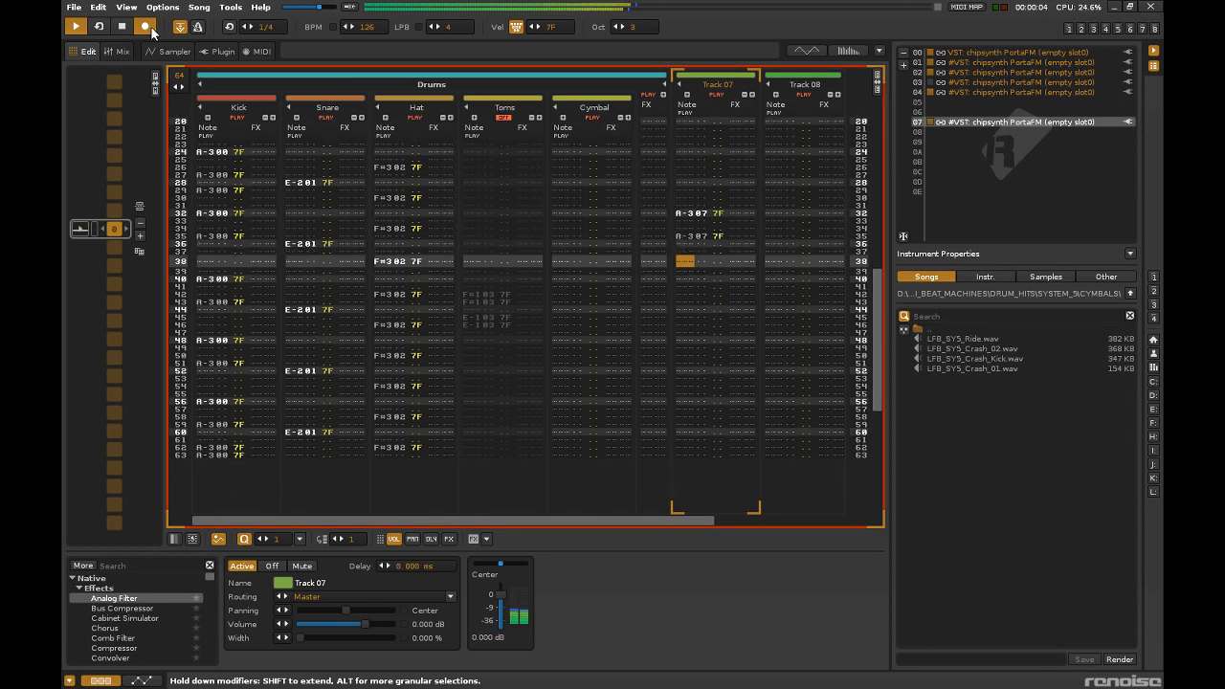
{"action": "key", "text": "r"}
{"action": "key", "text": "r"}
{"action": "key", "text": "r"}
{"action": "key", "text": "e"}
{"action": "key", "text": "r"}
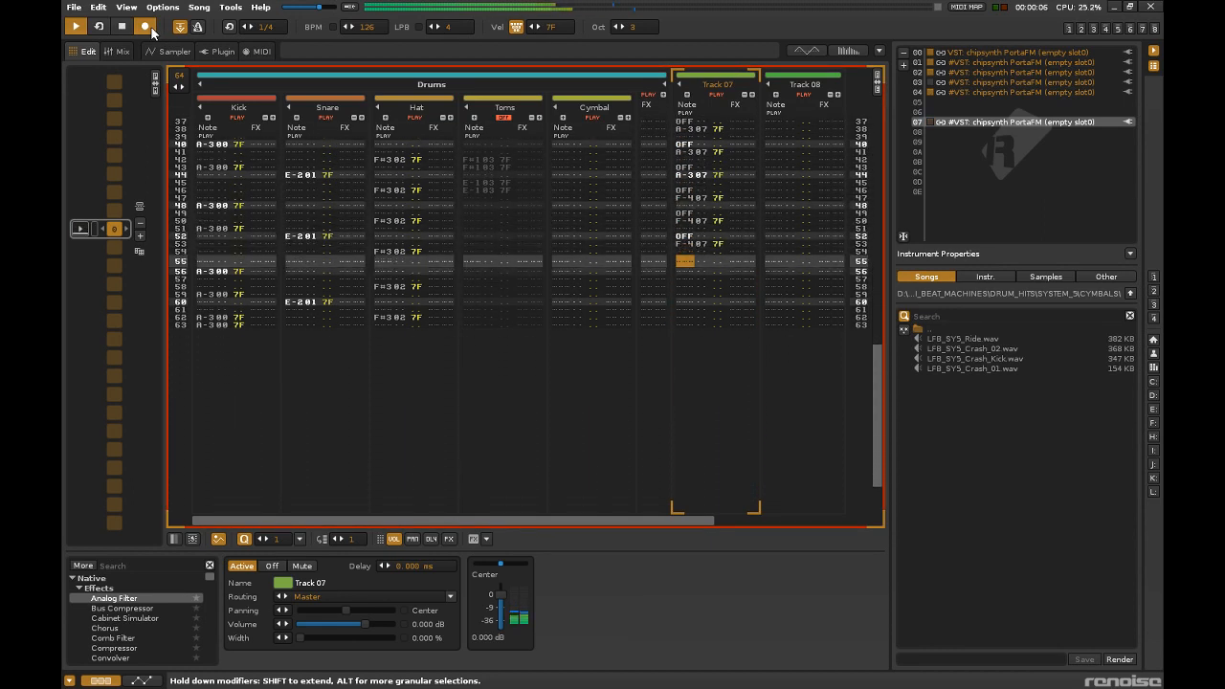
{"action": "key", "text": "n"}
{"action": "key", "text": "n"}
{"action": "key", "text": "n"}
{"action": "key", "text": "n"}
{"action": "key", "text": "n"}
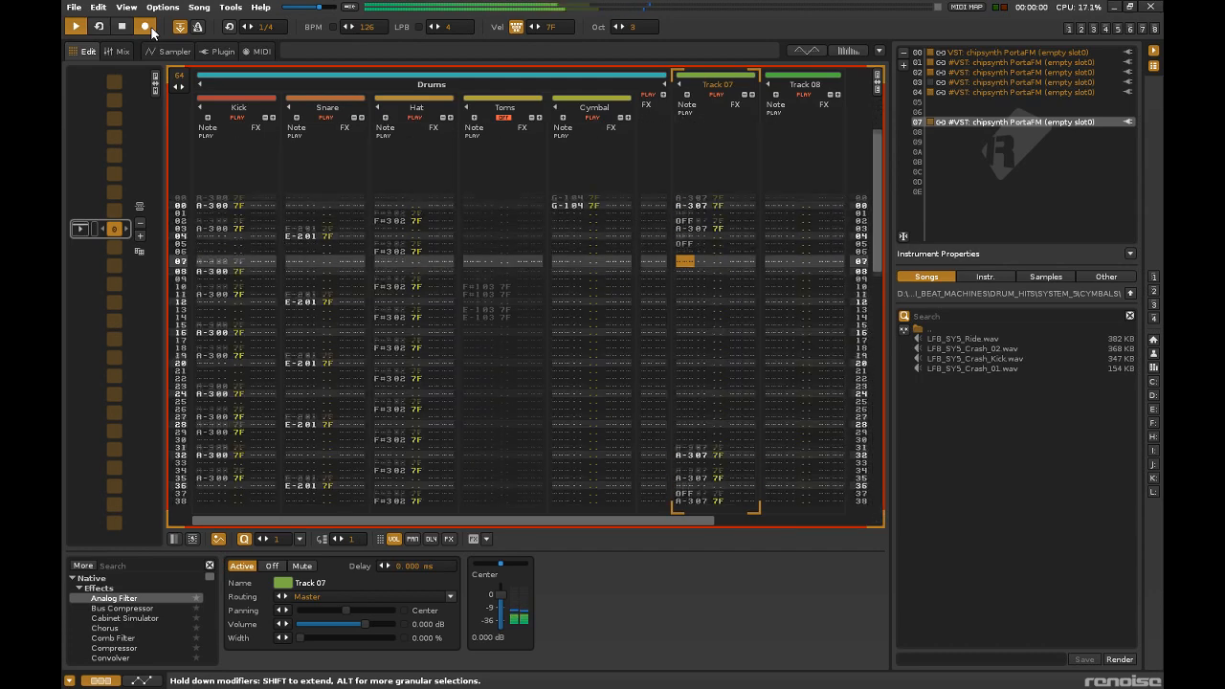
{"action": "key", "text": "r"}
{"action": "key", "text": "r"}
{"action": "key", "text": "r"}
{"action": "key", "text": "e"}
{"action": "key", "text": "e"}
{"action": "key", "text": "y"}
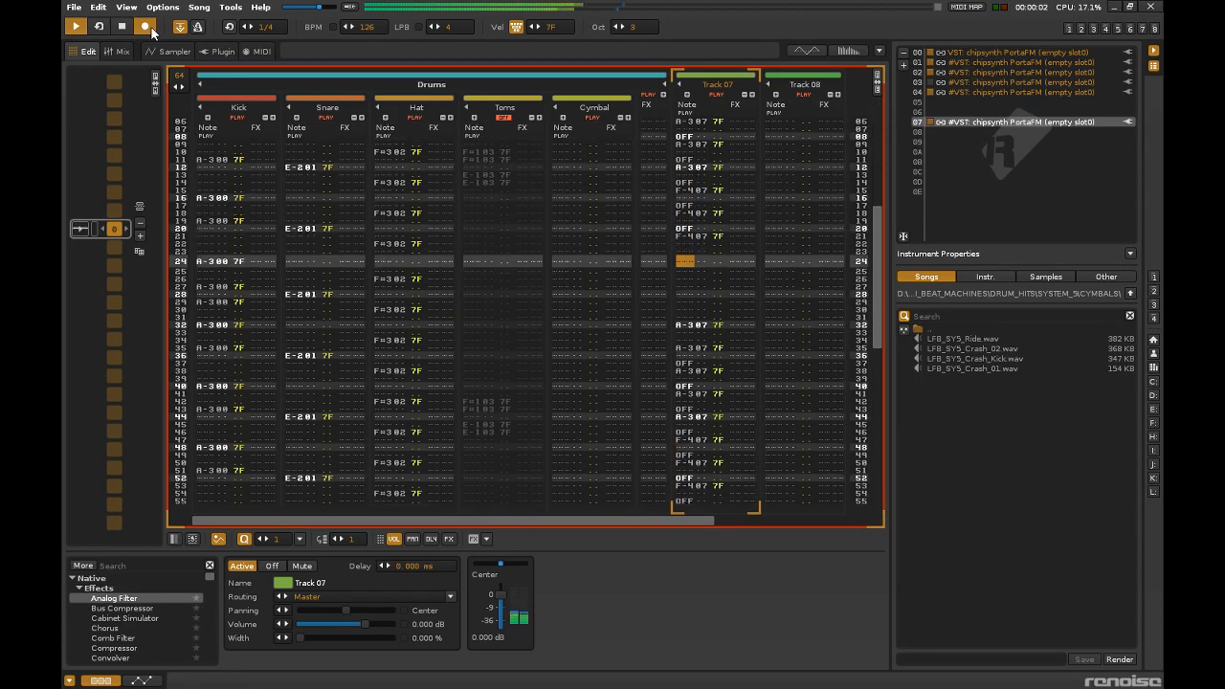
Turn off pattern follow and edit mode, and mute the Hat track.
{"action": "left_click", "coordinate": [180, 26]}
{"action": "left_click", "coordinate": [146, 27]}
{"action": "left_click_drag", "start_coordinate": [879, 383], "coordinate": [866, 217]}
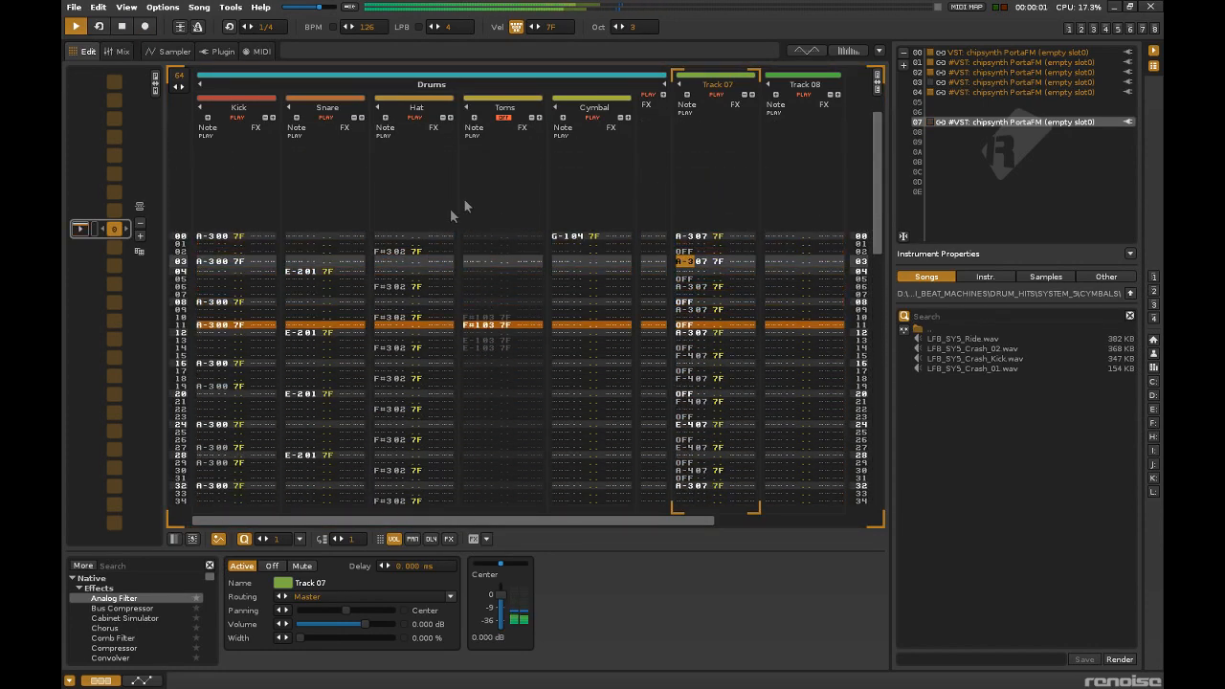
{"action": "left_click", "coordinate": [414, 118]}
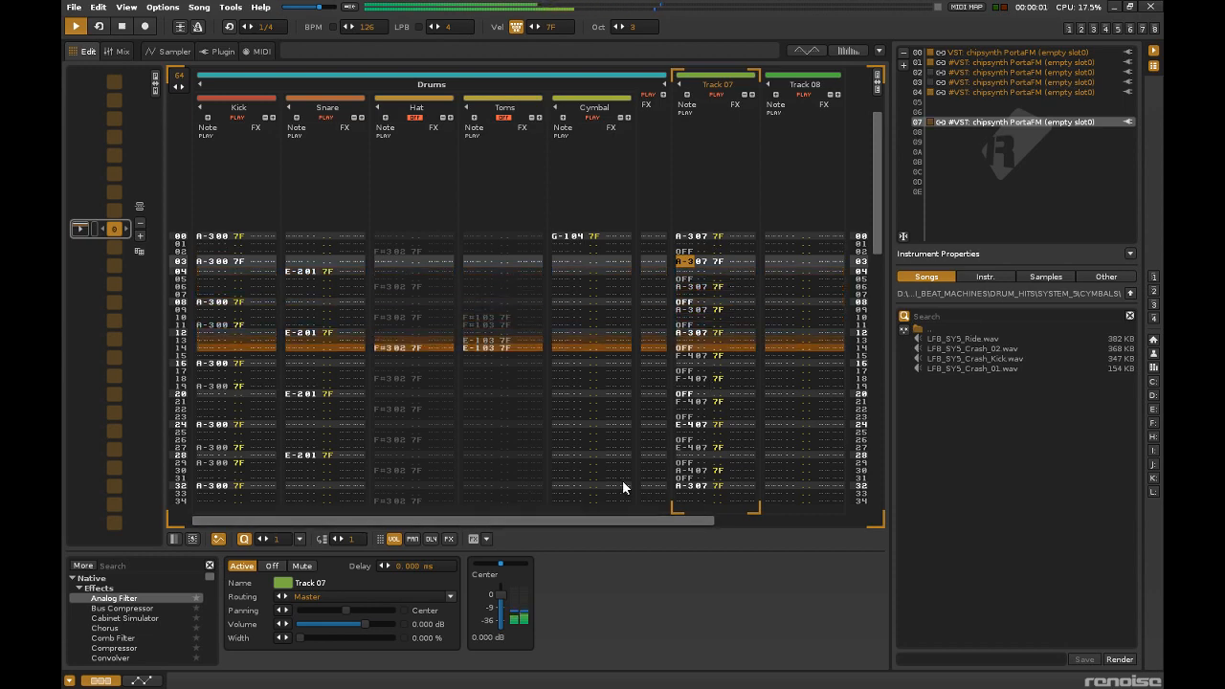
Transpose the bass note on row 30 of Track 07 to A#4.
{"action": "key", "text": "Up"}
{"action": "key", "text": "Up"}
{"action": "key", "text": "Up"}
{"action": "key", "text": "Up"}
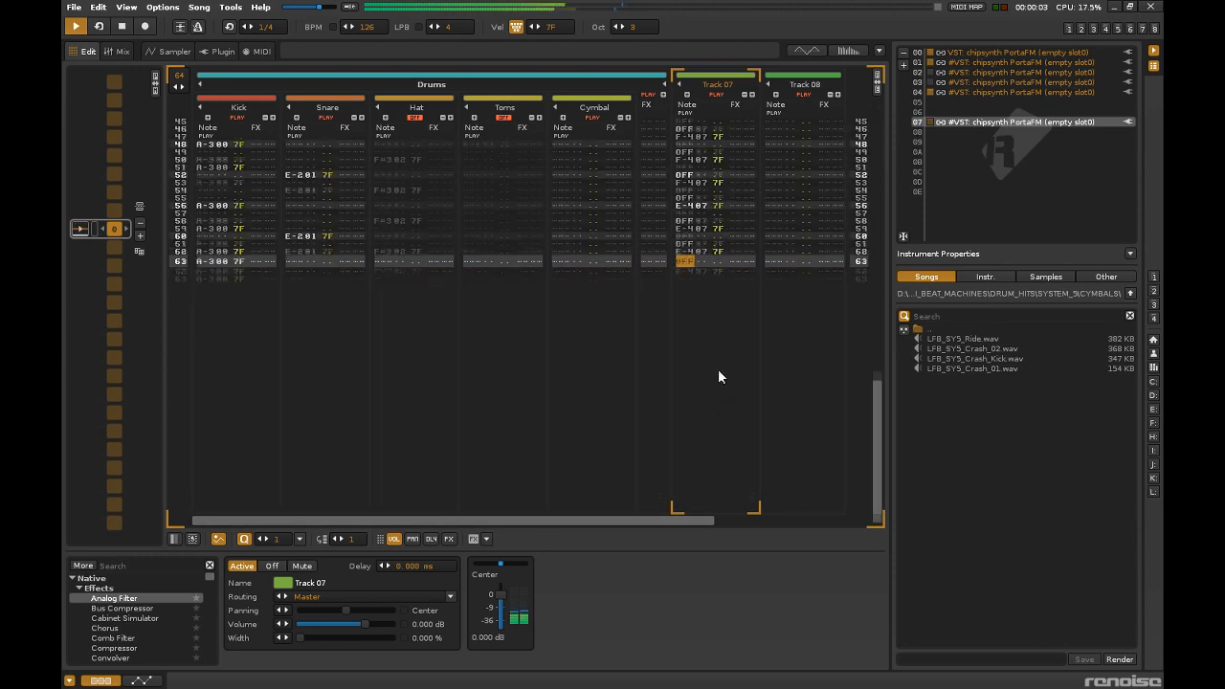
{"action": "scroll", "coordinate": [718, 376], "scroll_direction": "down", "scroll_amount": 4}
{"action": "scroll", "coordinate": [718, 376], "scroll_direction": "up", "scroll_amount": 1}
{"action": "left_click_drag", "start_coordinate": [742, 454], "coordinate": [737, 463]}
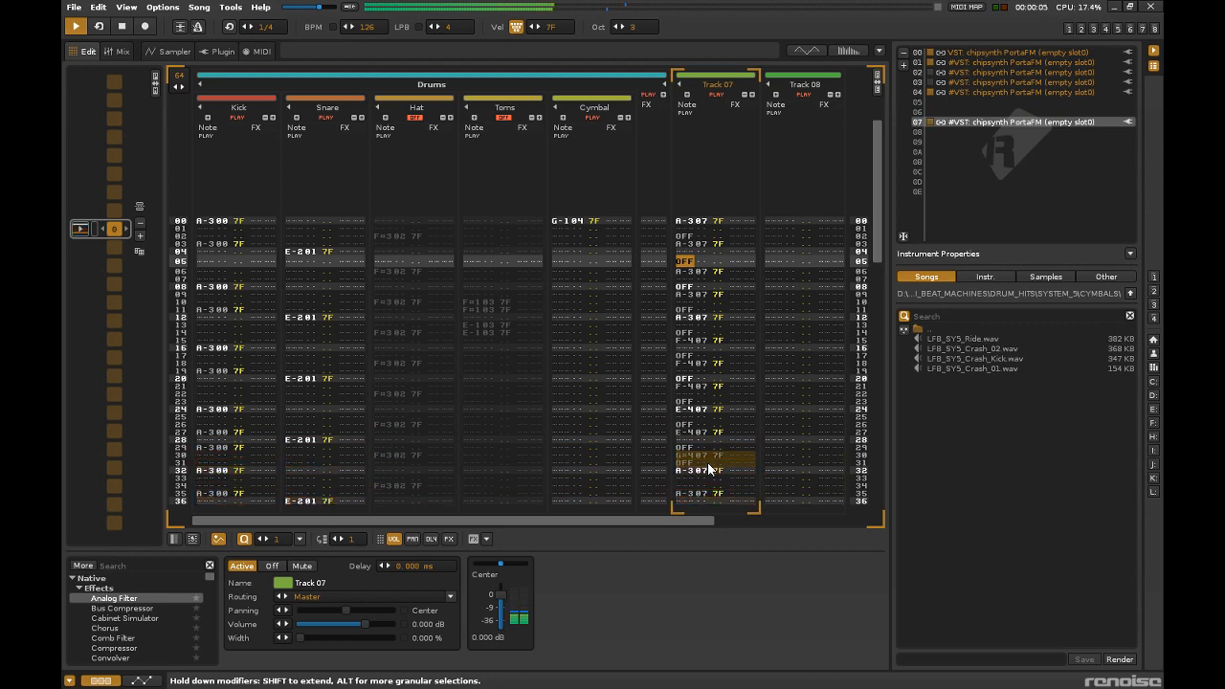
{"action": "double_click", "coordinate": [718, 84]}
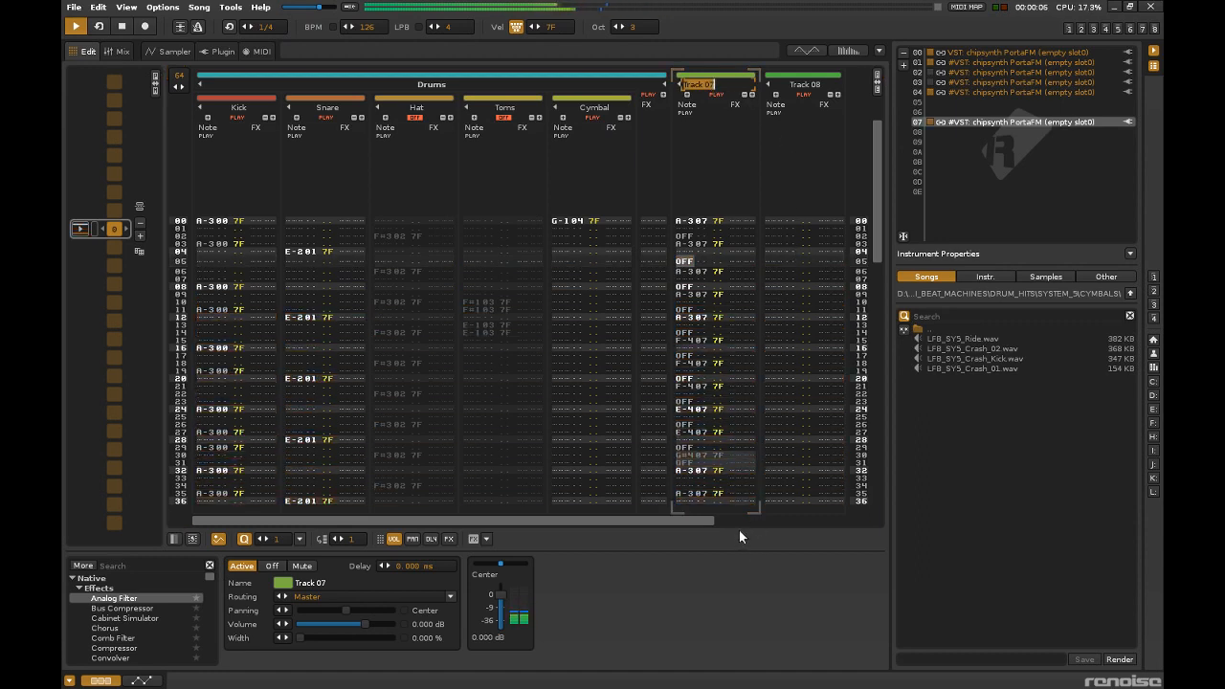
{"action": "left_click", "coordinate": [702, 459]}
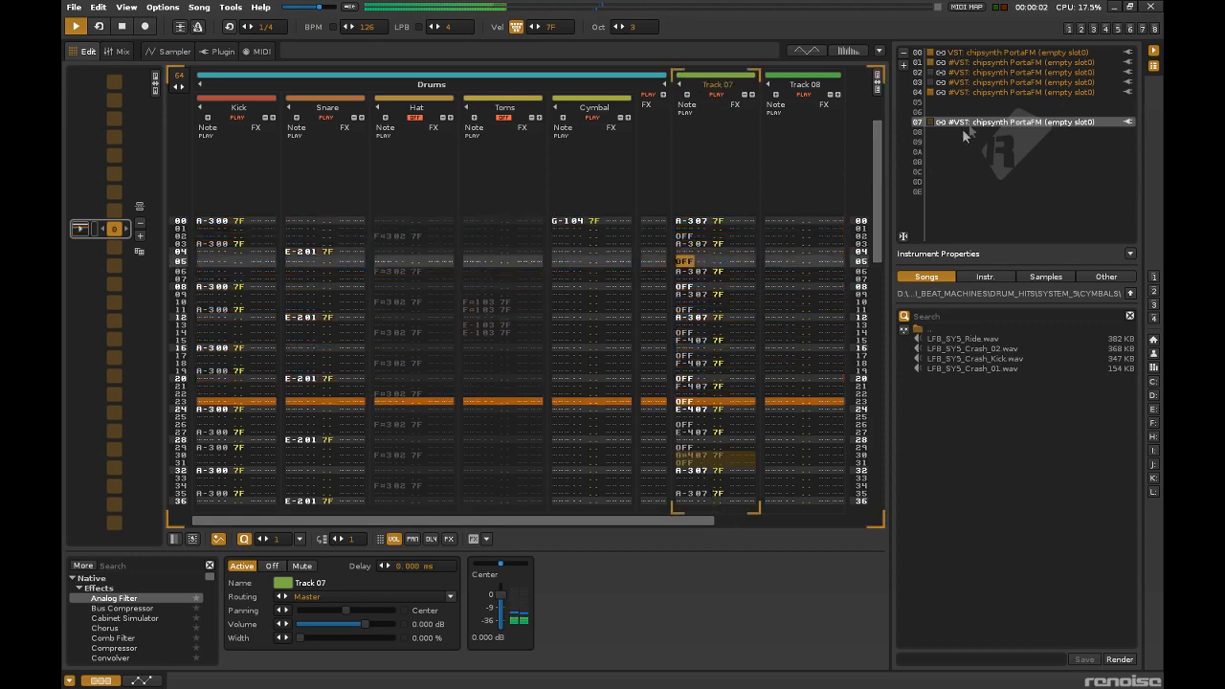
Duplicate the bass synth instrument into slot 08 and open the copy's plugin editor.
{"action": "right_click", "coordinate": [946, 122]}
{"action": "left_click", "coordinate": [998, 177]}
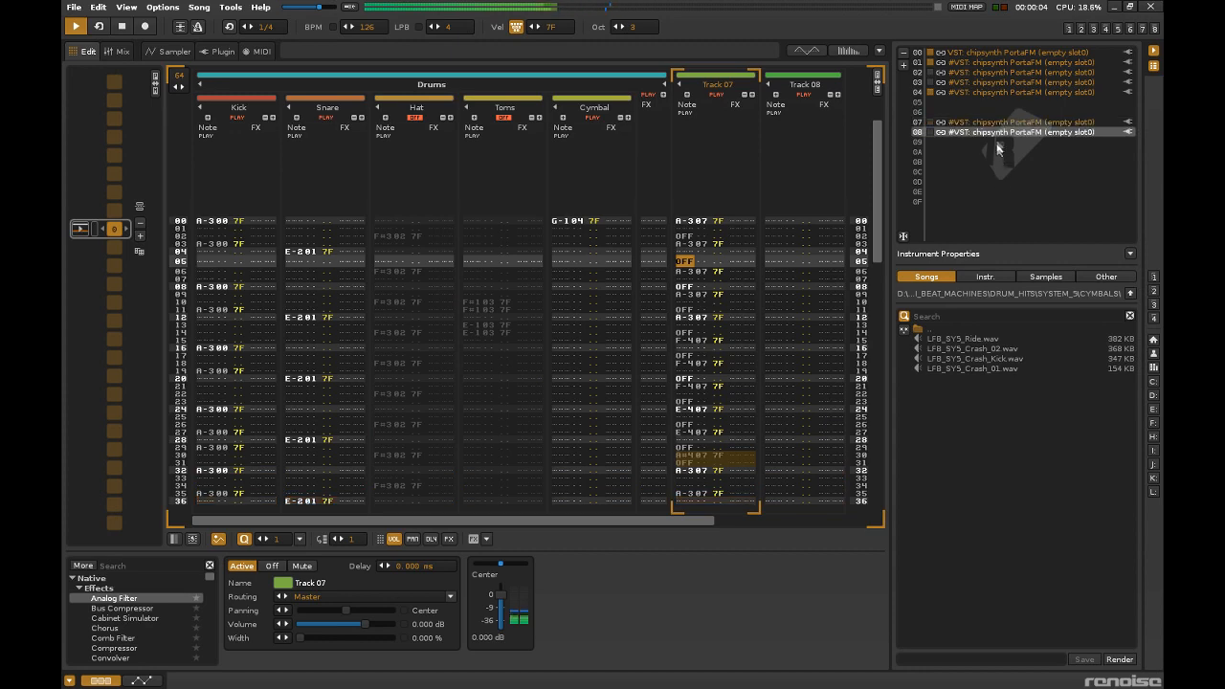
{"action": "double_click", "coordinate": [1000, 133]}
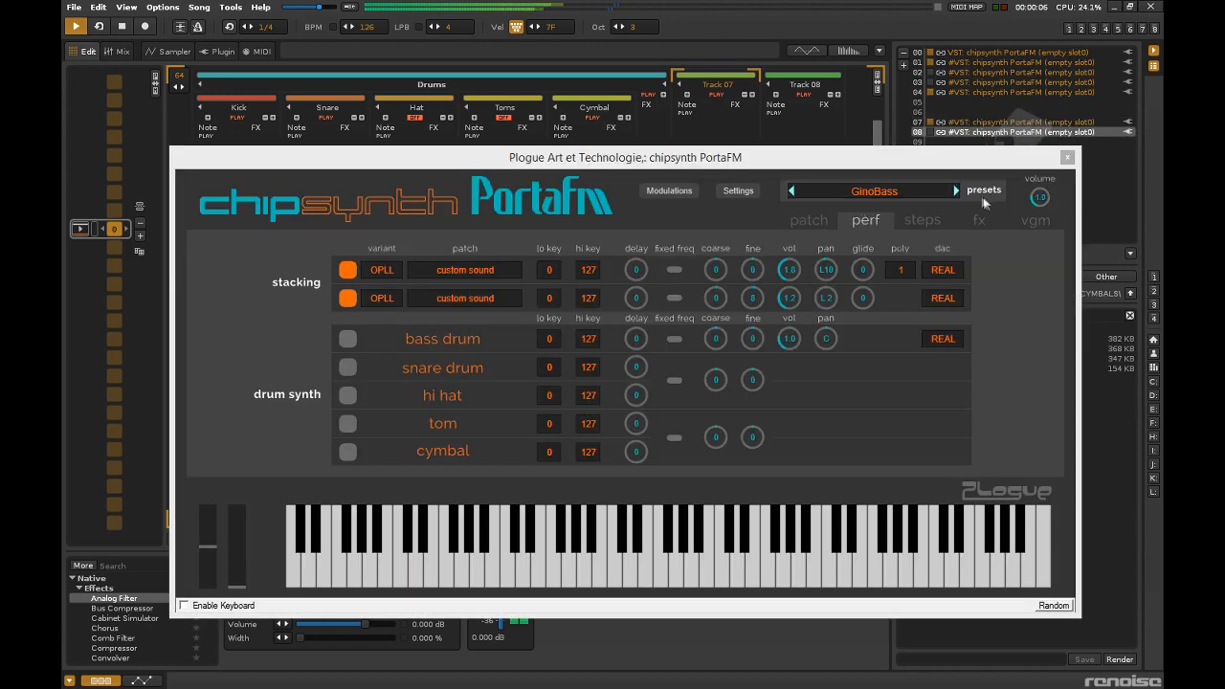
Make Track 08 the active track and step the duplicated synth's preset forward to MixBass.
{"action": "left_click", "coordinate": [957, 191]}
{"action": "left_click", "coordinate": [956, 190]}
{"action": "left_click_drag", "start_coordinate": [926, 161], "coordinate": [858, 407]}
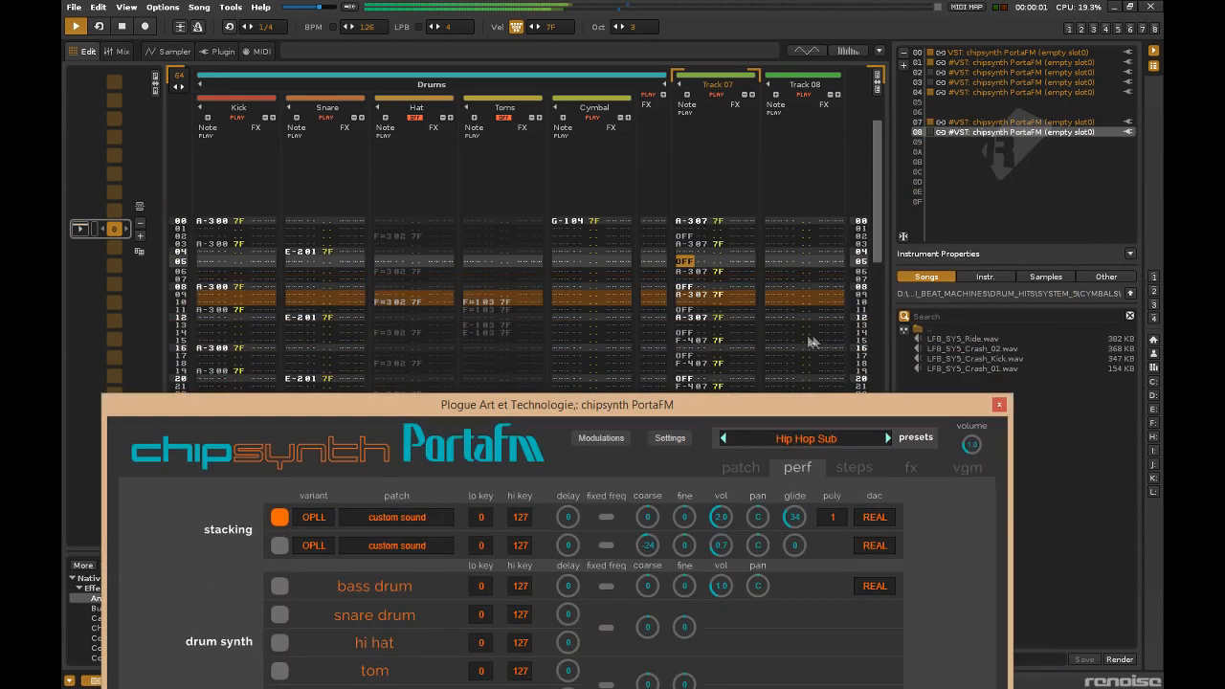
{"action": "left_click", "coordinate": [778, 224]}
{"action": "left_click_drag", "start_coordinate": [768, 403], "coordinate": [794, 195]}
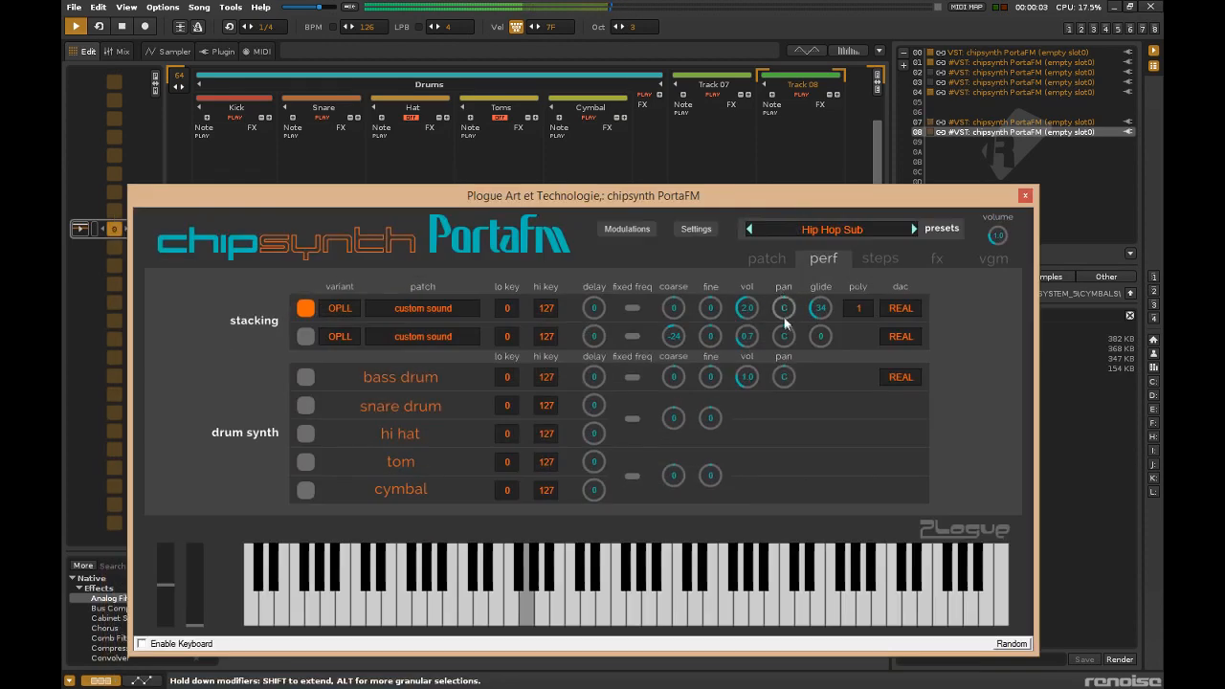
{"action": "left_click", "coordinate": [914, 227]}
{"action": "left_click", "coordinate": [913, 227]}
Raise the keyboard octave to 6 and audition a melody with the MixBass sound.
{"action": "key", "text": "KP_Multiply"}
{"action": "key", "text": "y"}
{"action": "key", "text": "KP_Multiply"}
{"action": "key", "text": "y"}
{"action": "key", "text": "KP_Multiply"}
{"action": "key", "text": "y"}
{"action": "key", "text": "t"}
{"action": "key", "text": "t"}
{"action": "key", "text": "b"}
{"action": "key", "text": "t"}
{"action": "key", "text": "r"}
{"action": "key", "text": "r"}
{"action": "key", "text": "e"}
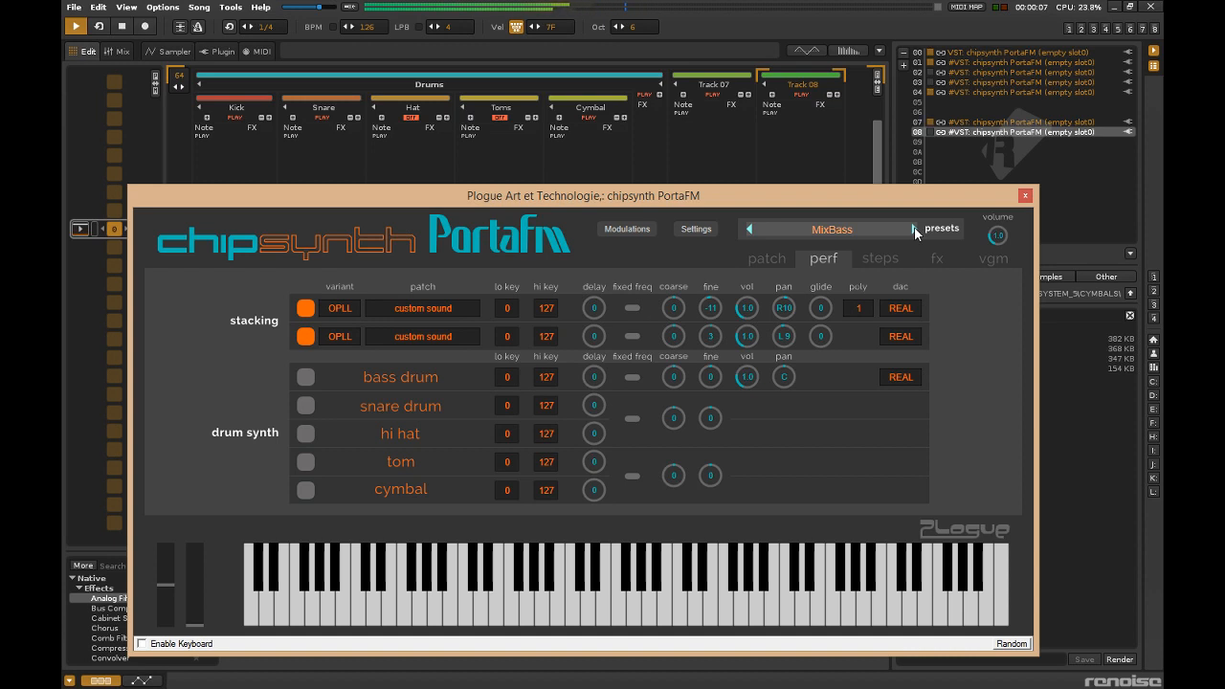
Examine the patch, performance, steps and effects pages of the slot 08 synth.
{"action": "left_click", "coordinate": [771, 258]}
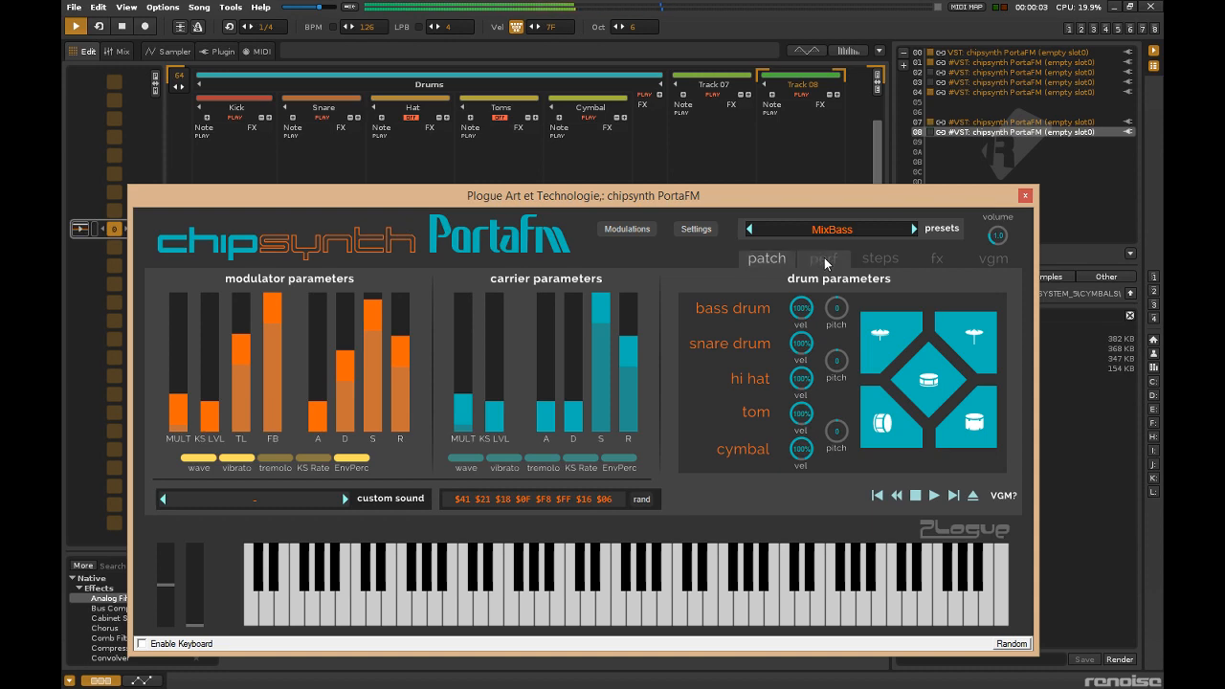
{"action": "left_click_drag", "start_coordinate": [828, 194], "coordinate": [819, 159]}
{"action": "left_click", "coordinate": [1017, 160]}
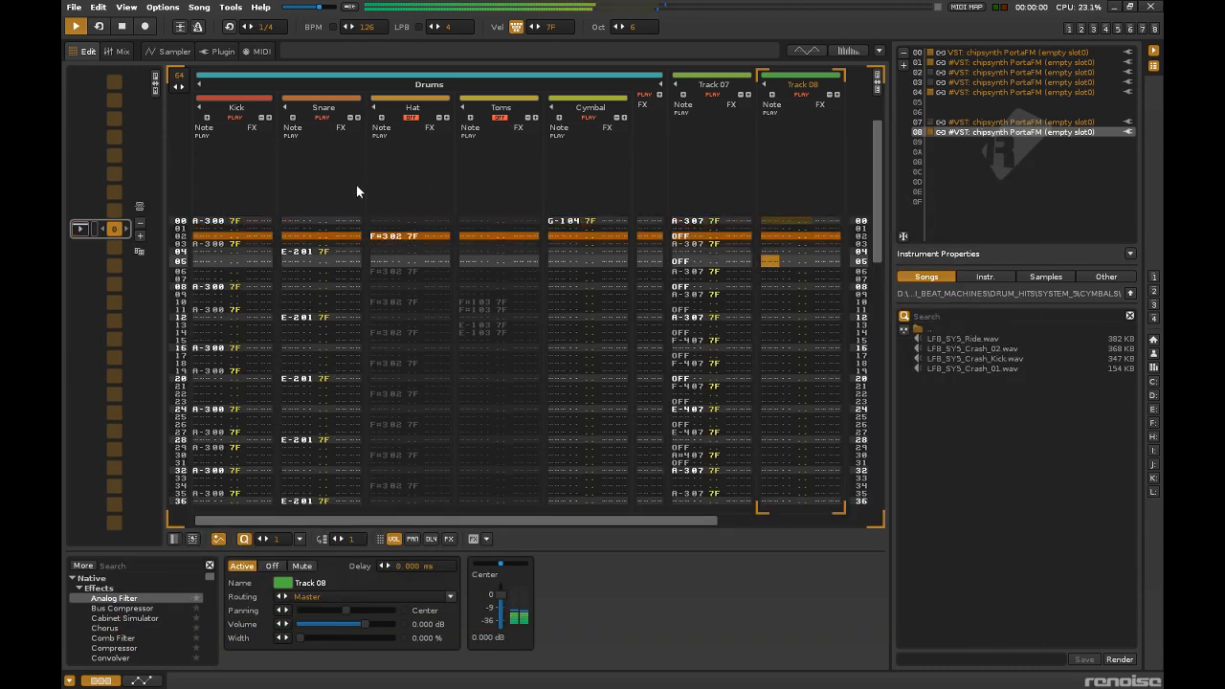
{"action": "double_click", "coordinate": [991, 132]}
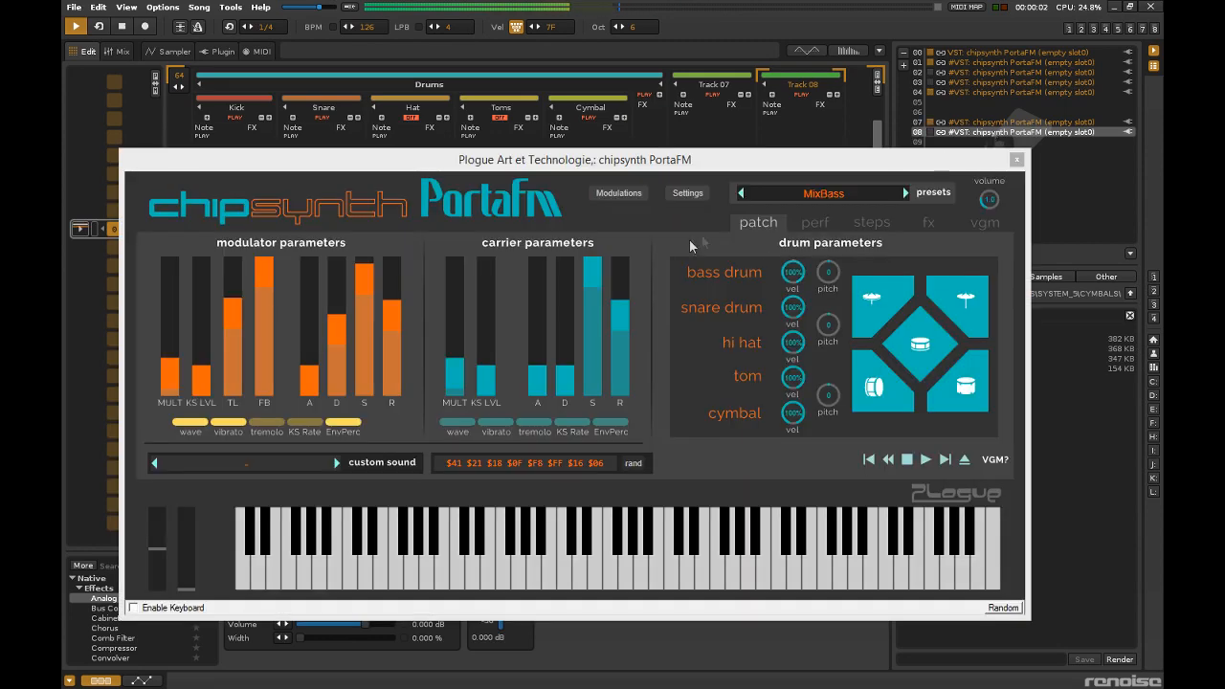
{"action": "left_click", "coordinate": [811, 221]}
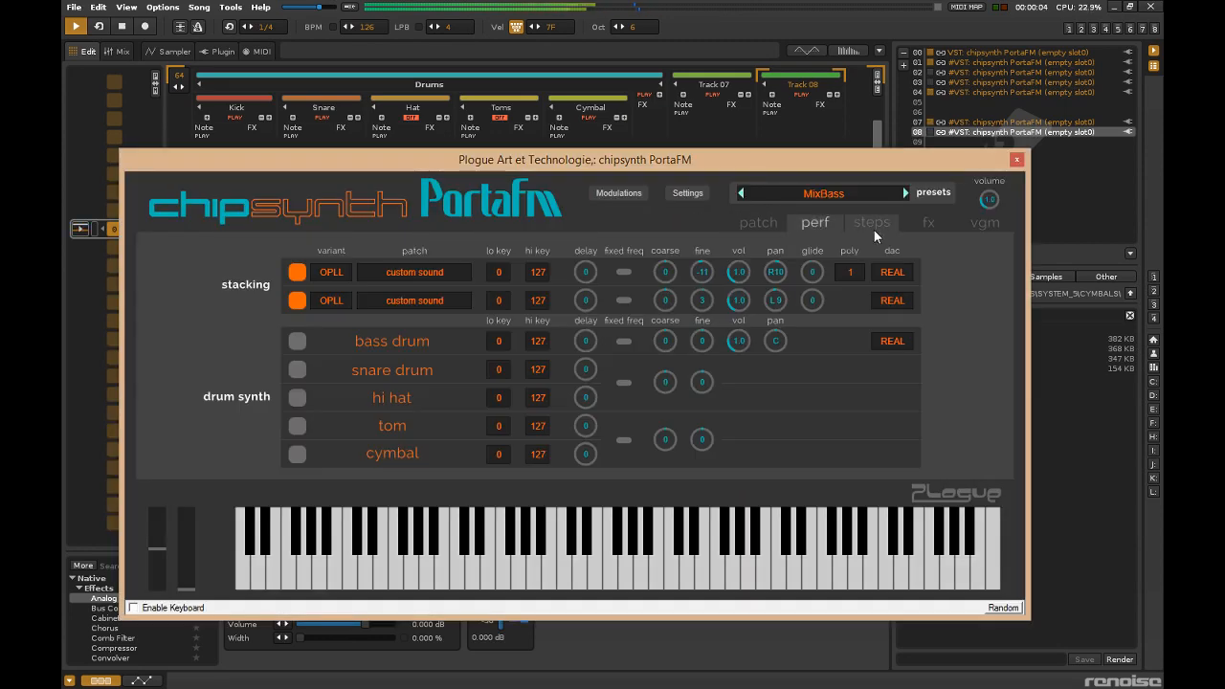
{"action": "left_click", "coordinate": [874, 229]}
{"action": "left_click", "coordinate": [811, 224]}
{"action": "left_click", "coordinate": [926, 223]}
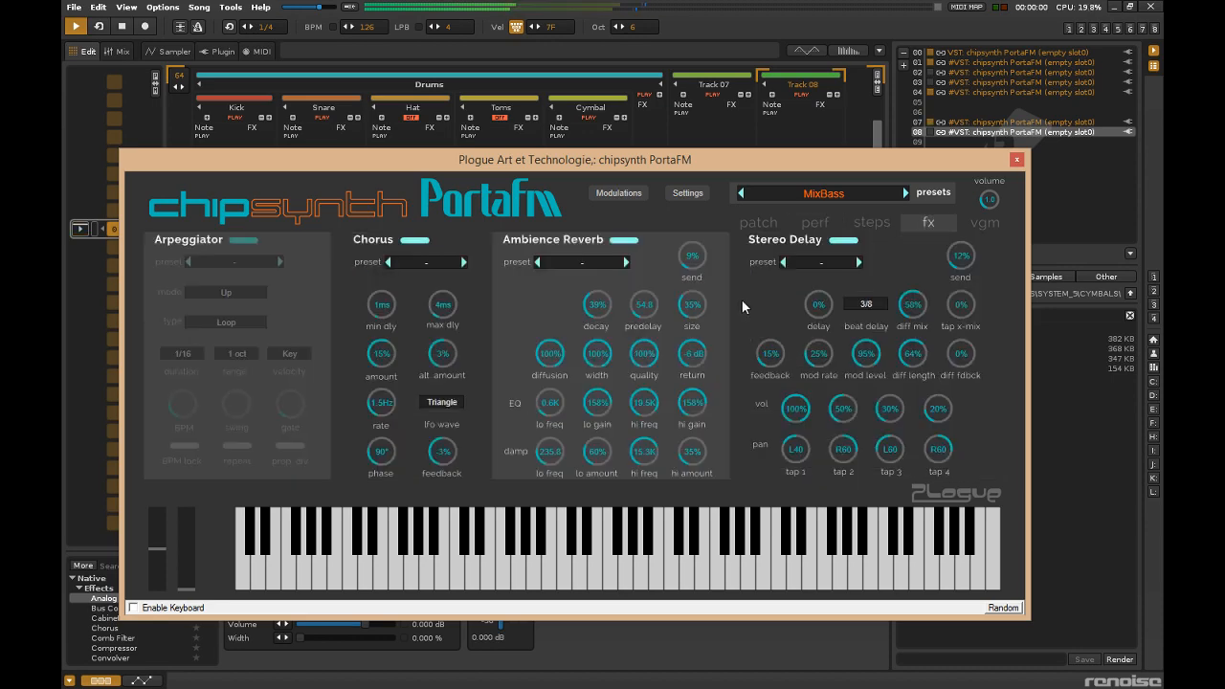
Load the Cathedral preset in the synth's Ambience Reverb and raise the reverb send to 75%.
{"action": "left_click", "coordinate": [601, 263]}
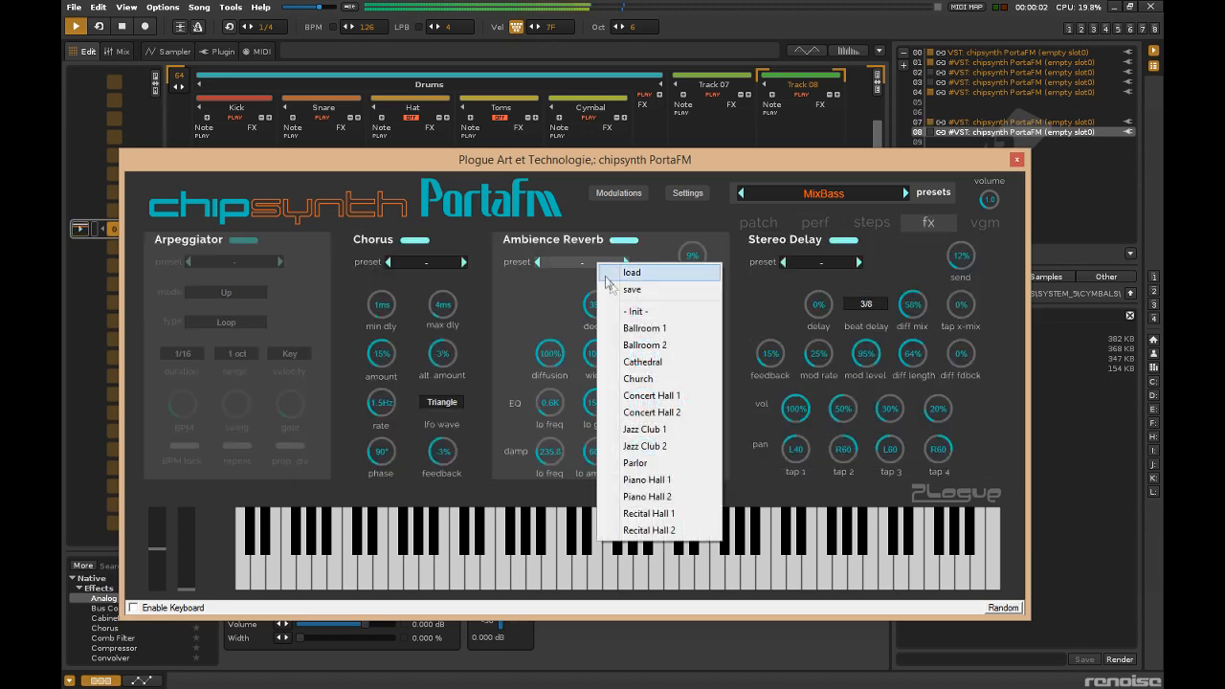
{"action": "left_click", "coordinate": [643, 362]}
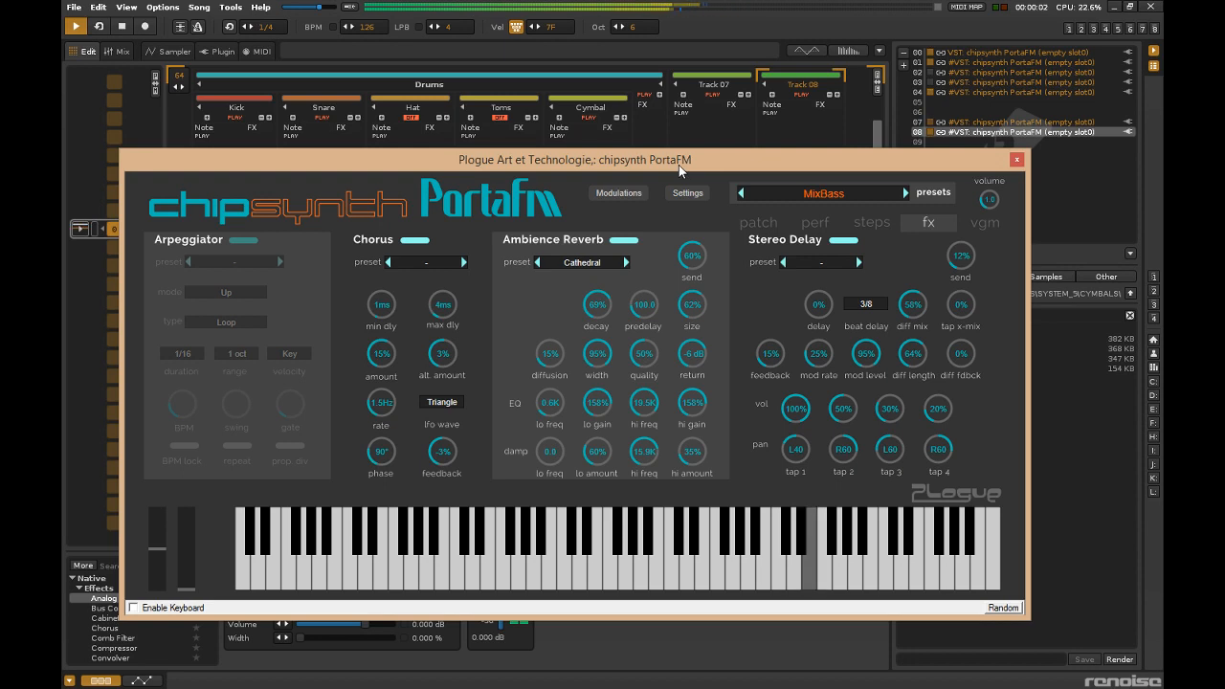
{"action": "left_click_drag", "start_coordinate": [694, 253], "coordinate": [696, 243]}
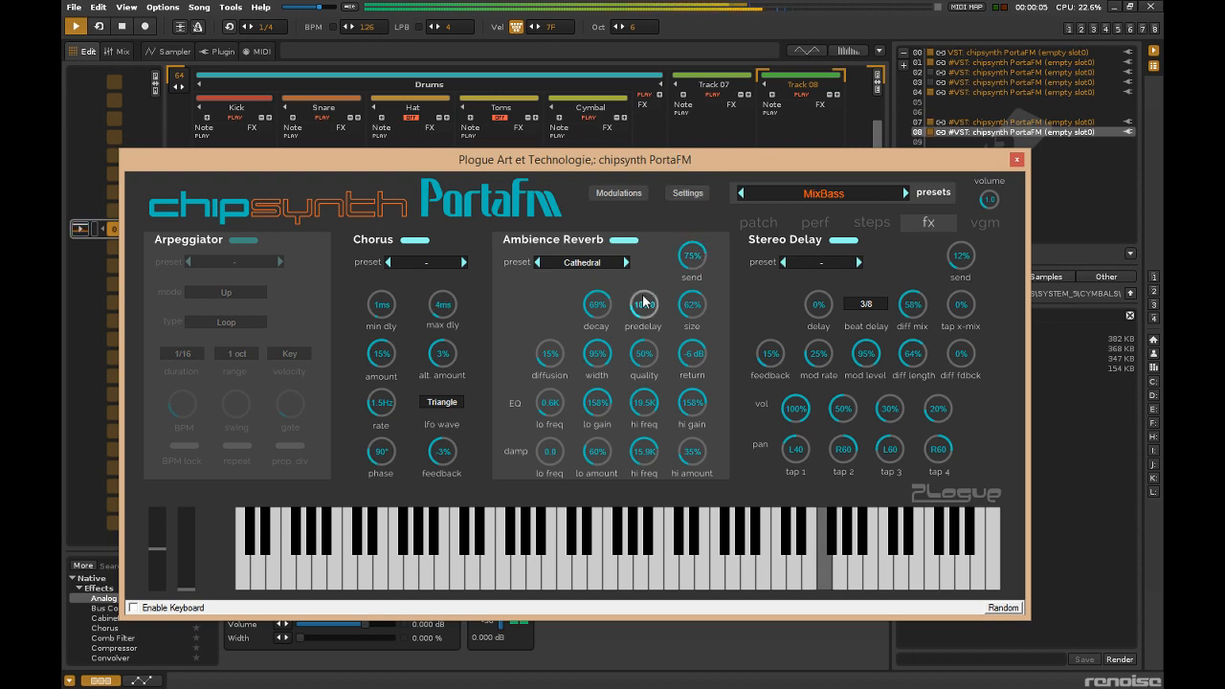
{"action": "left_click_drag", "start_coordinate": [601, 331], "coordinate": [604, 350]}
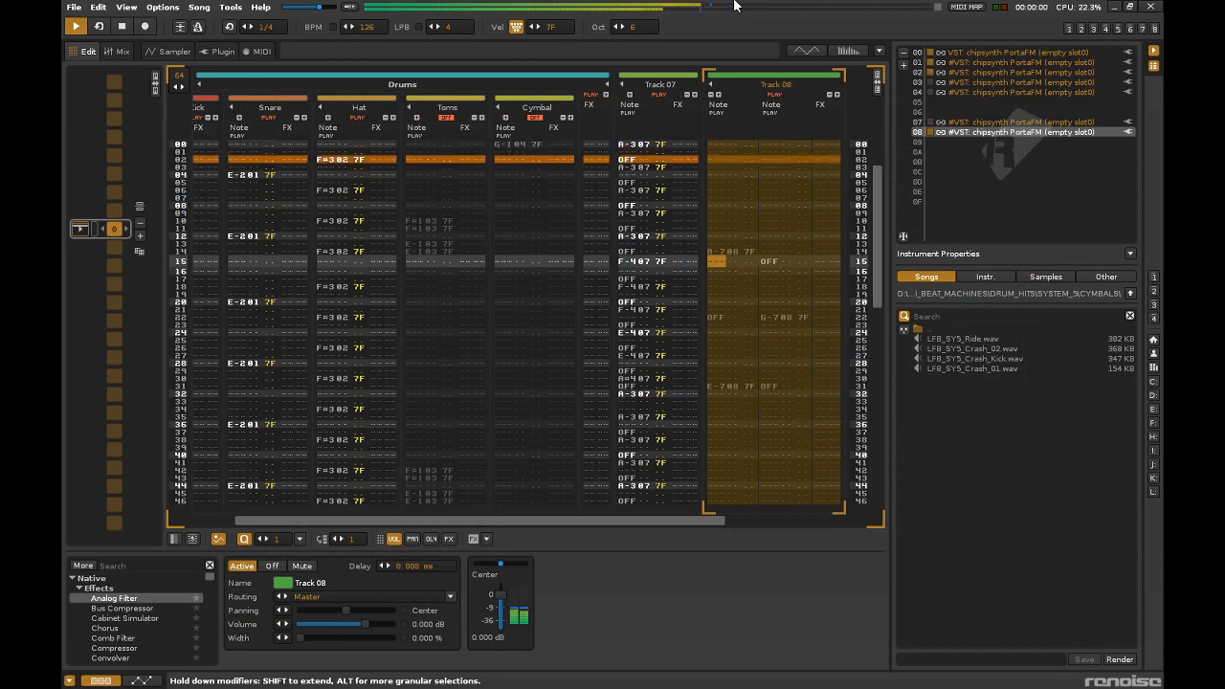
Transpose the Track 08 melody down one octave and select the empty instrument slot 09.
{"action": "key", "text": "alt+F11"}
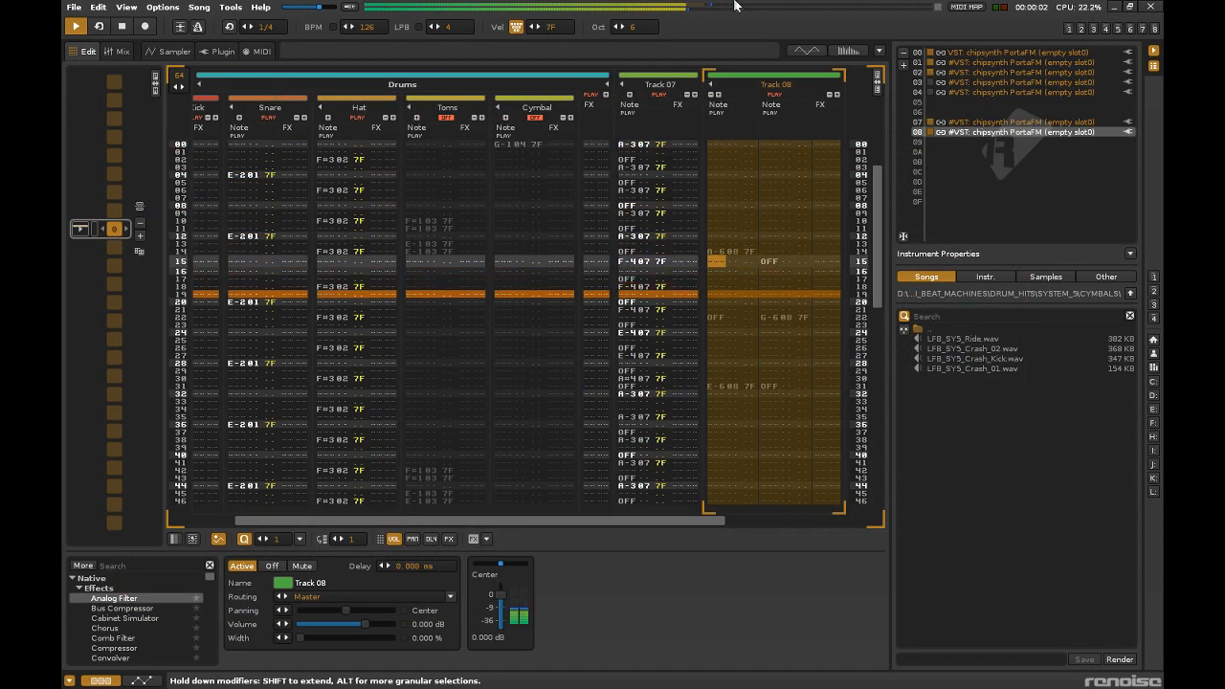
{"action": "left_click", "coordinate": [1023, 142]}
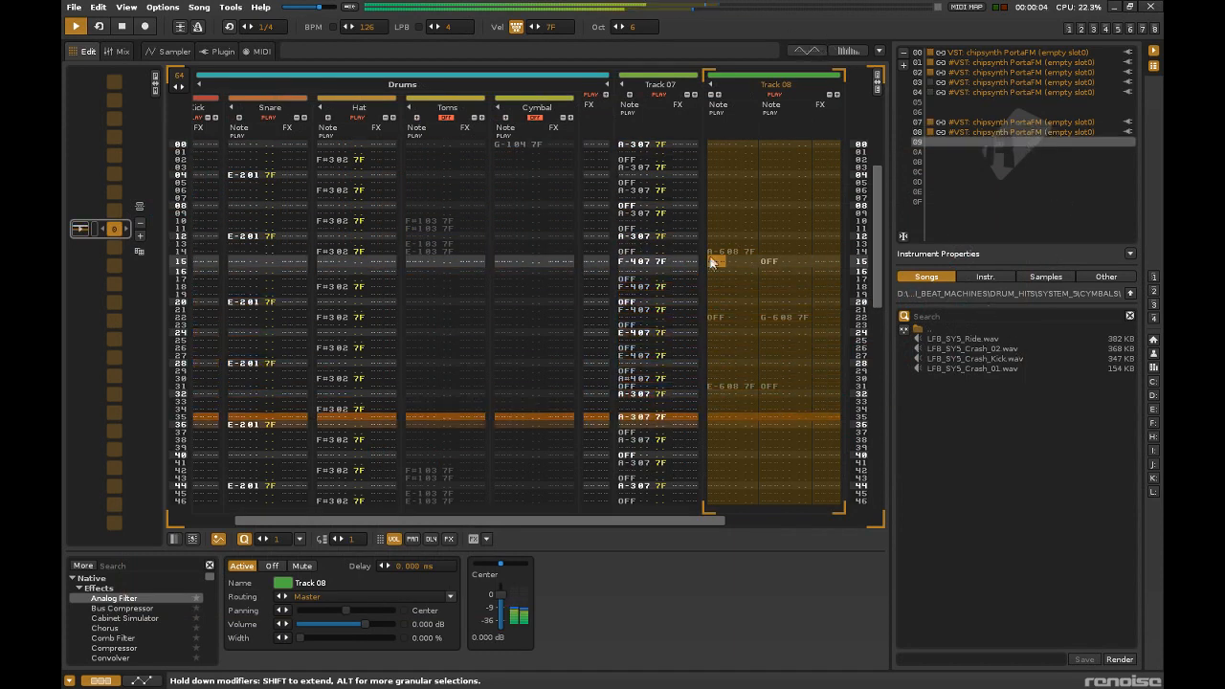
{"action": "left_click", "coordinate": [733, 275]}
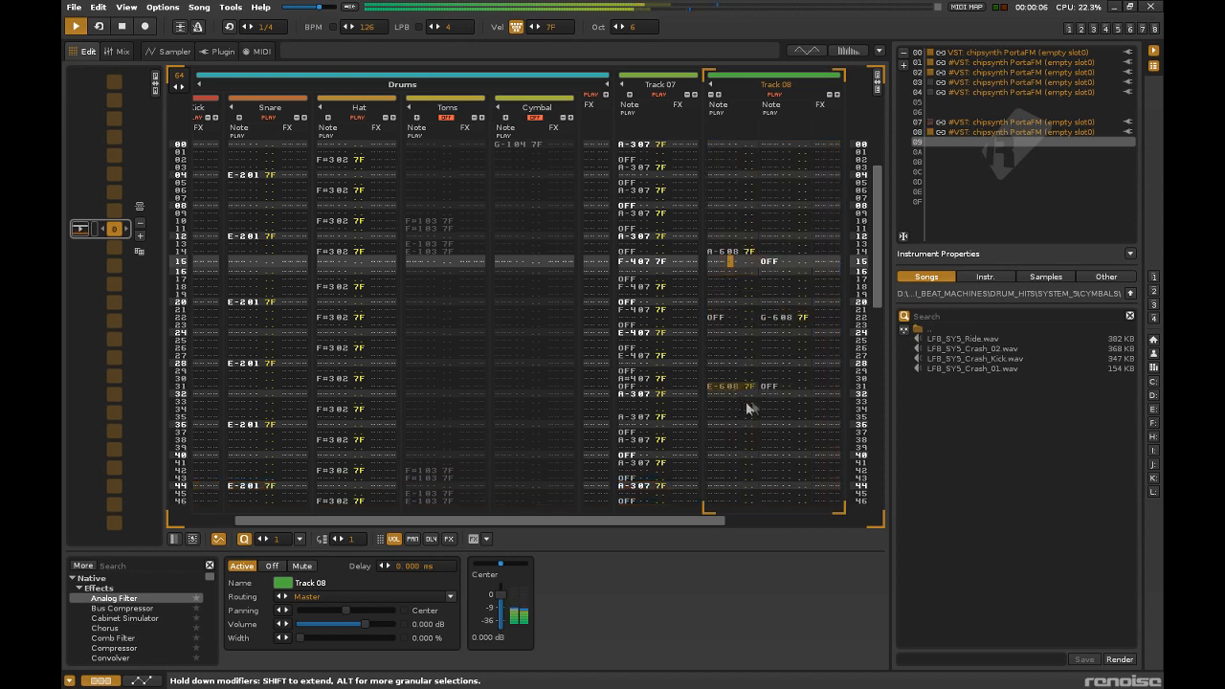
Move Track 08's line 31 notes down to line 32 and enable carrier vibrato in the slot 08 synth.
{"action": "mouse_move", "coordinate": [739, 382]}
{"action": "left_mouse_down"}
{"action": "mouse_move", "coordinate": [763, 386]}
{"action": "mouse_move", "coordinate": [733, 397]}
{"action": "left_mouse_up"}
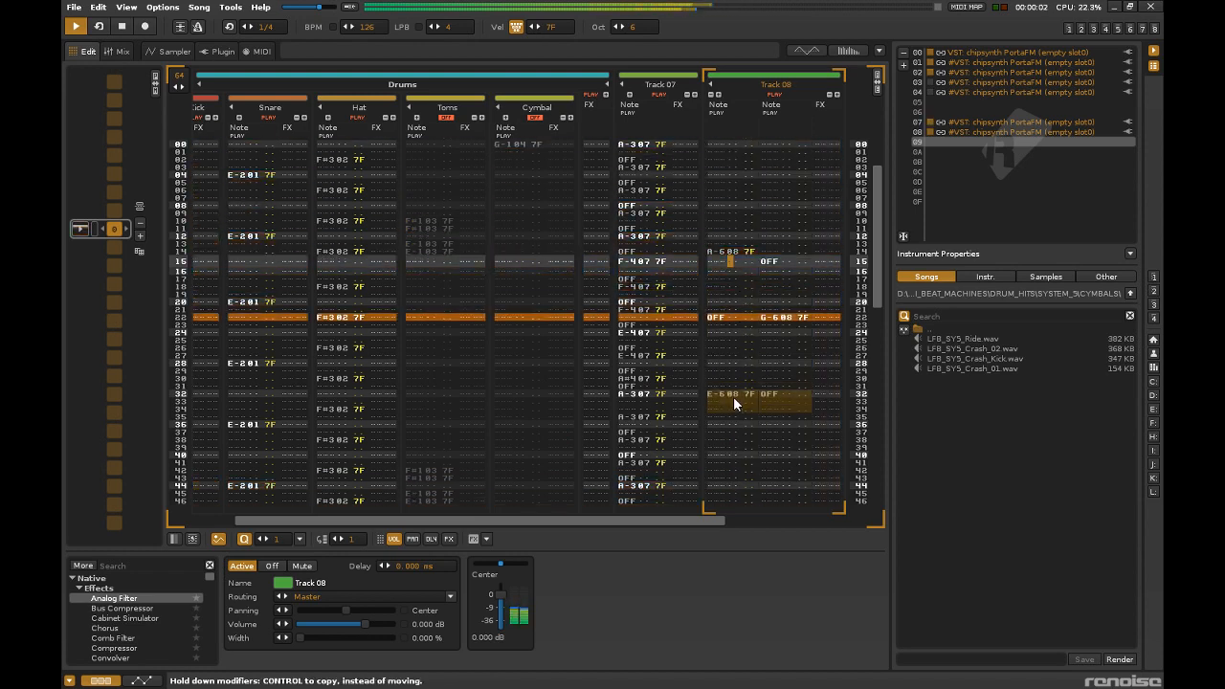
{"action": "left_click", "coordinate": [168, 50]}
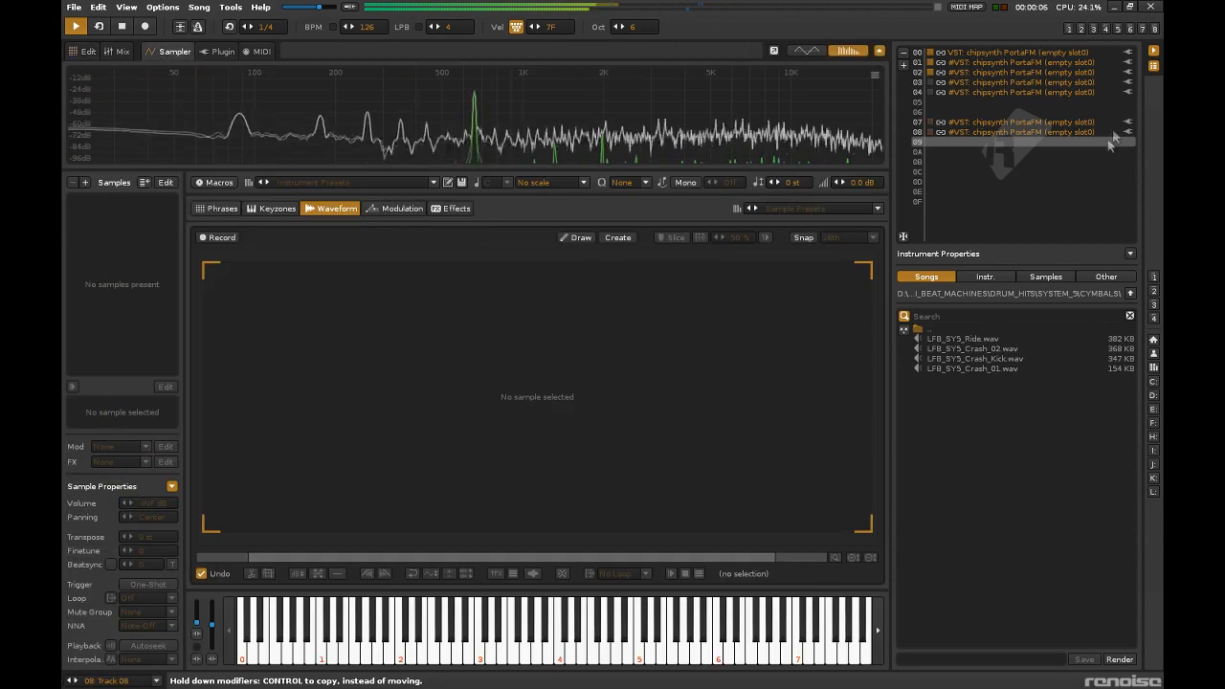
{"action": "double_click", "coordinate": [1052, 130]}
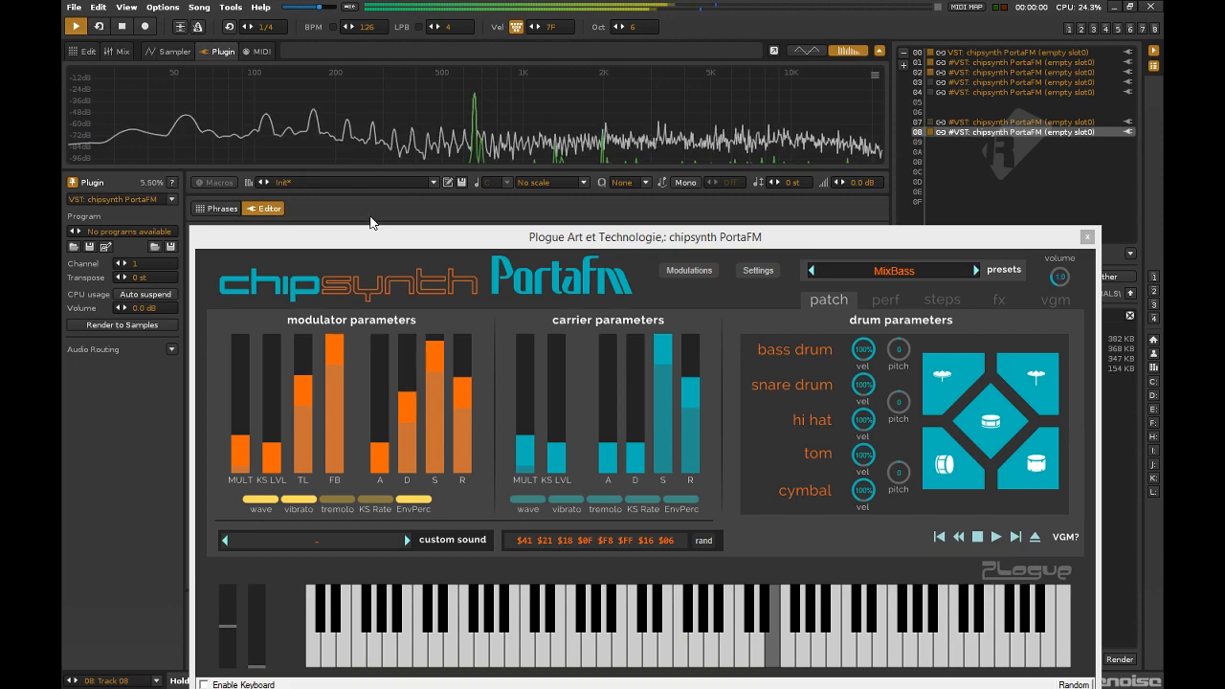
{"action": "left_click_drag", "start_coordinate": [457, 241], "coordinate": [392, 137]}
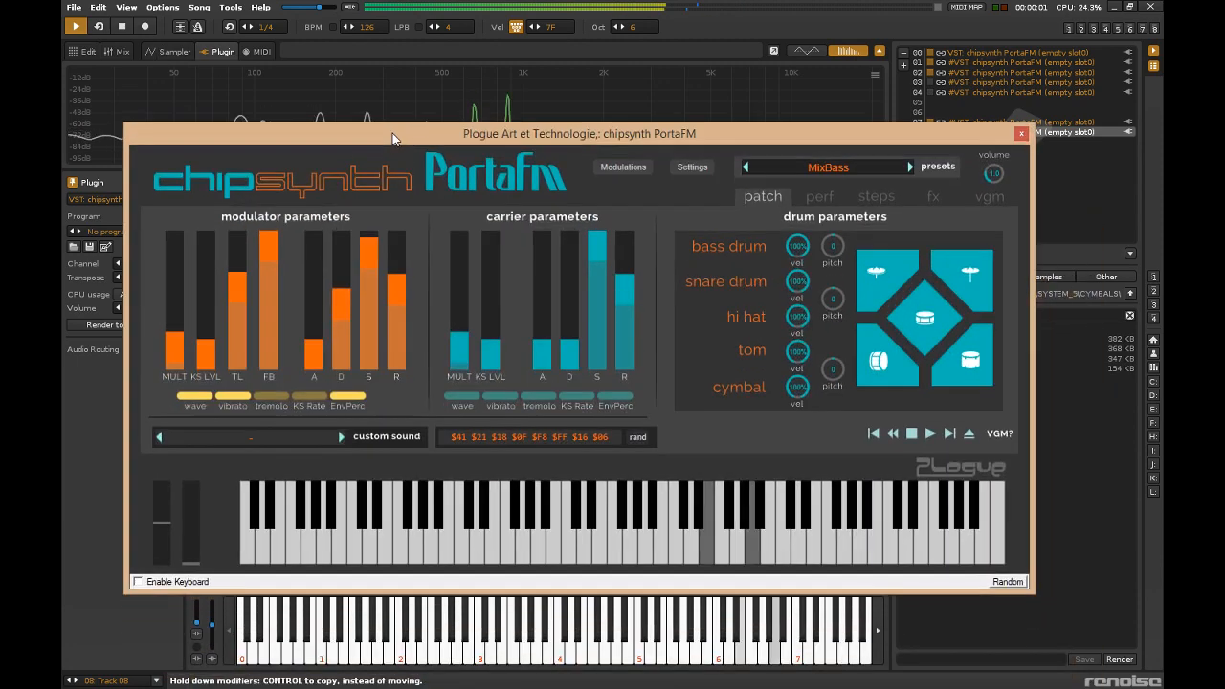
{"action": "left_click", "coordinate": [507, 396]}
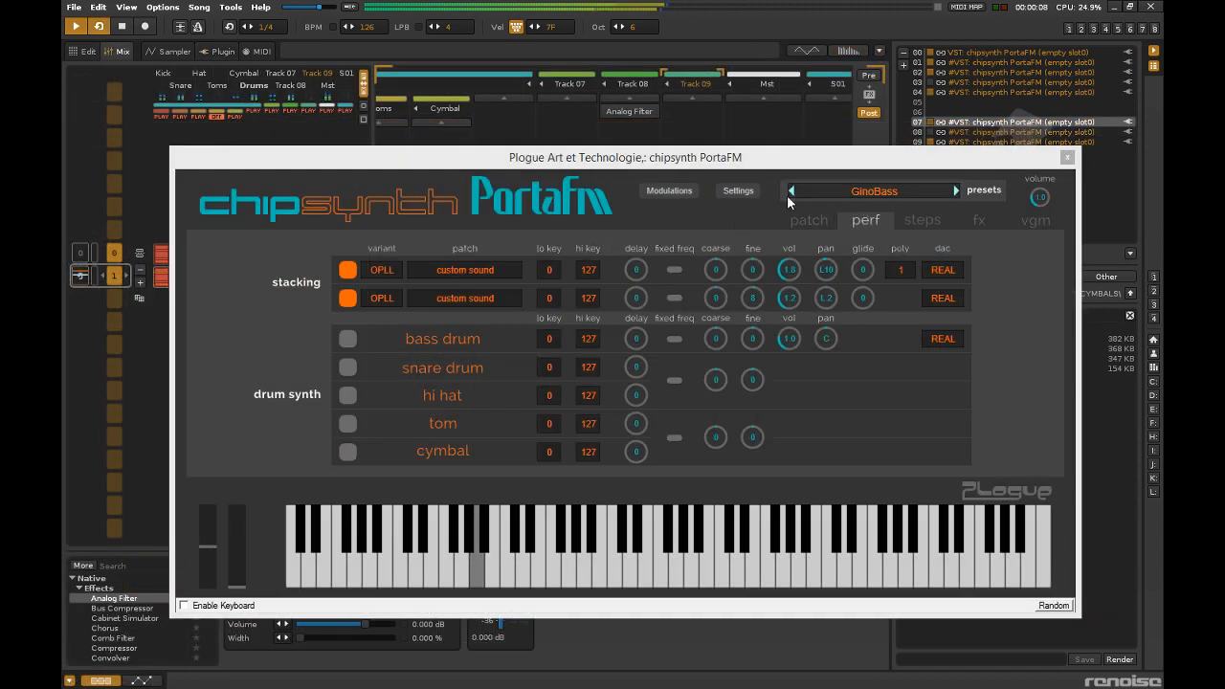
Audition neighbouring bass presets in the slot 07 synth and load Hip Hop Sub.
{"action": "left_click", "coordinate": [791, 191]}
{"action": "left_click", "coordinate": [792, 191]}
{"action": "left_click", "coordinate": [792, 191]}
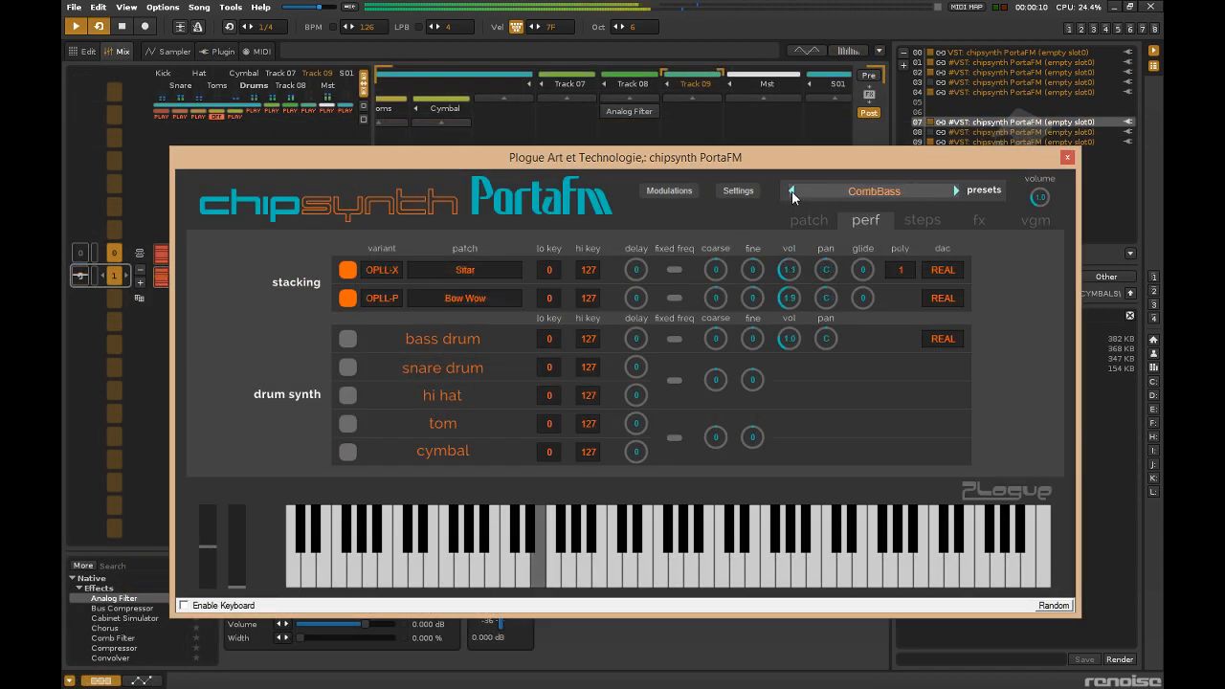
{"action": "left_click", "coordinate": [957, 192]}
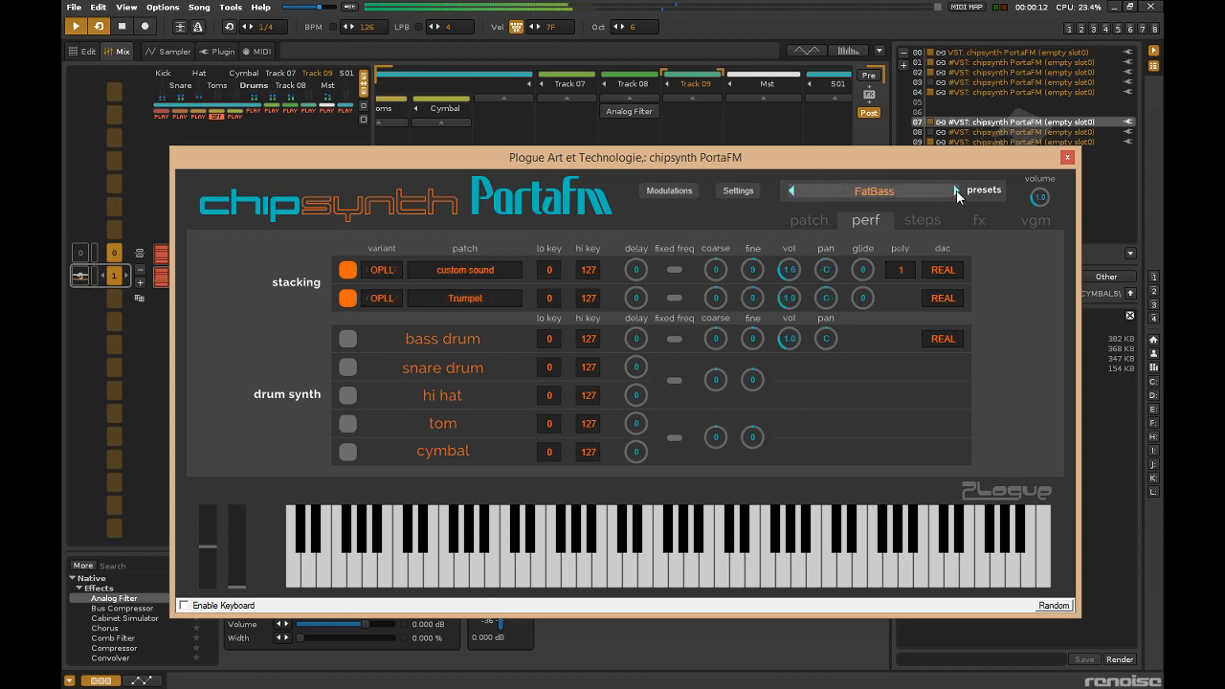
{"action": "left_click", "coordinate": [957, 191]}
{"action": "left_click", "coordinate": [957, 192]}
{"action": "left_click", "coordinate": [957, 191]}
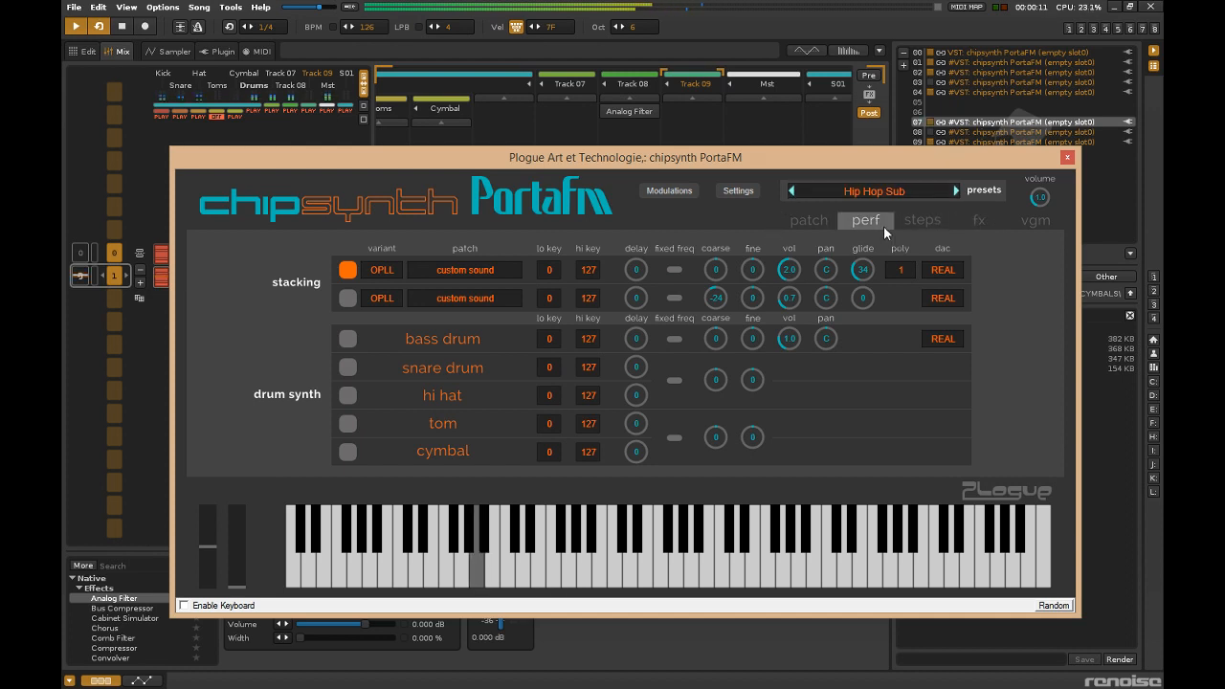
Examine the patch, performance, steps, effects and VGM pages of the Hip Hop Sub preset and close the synth window.
{"action": "left_click", "coordinate": [811, 222]}
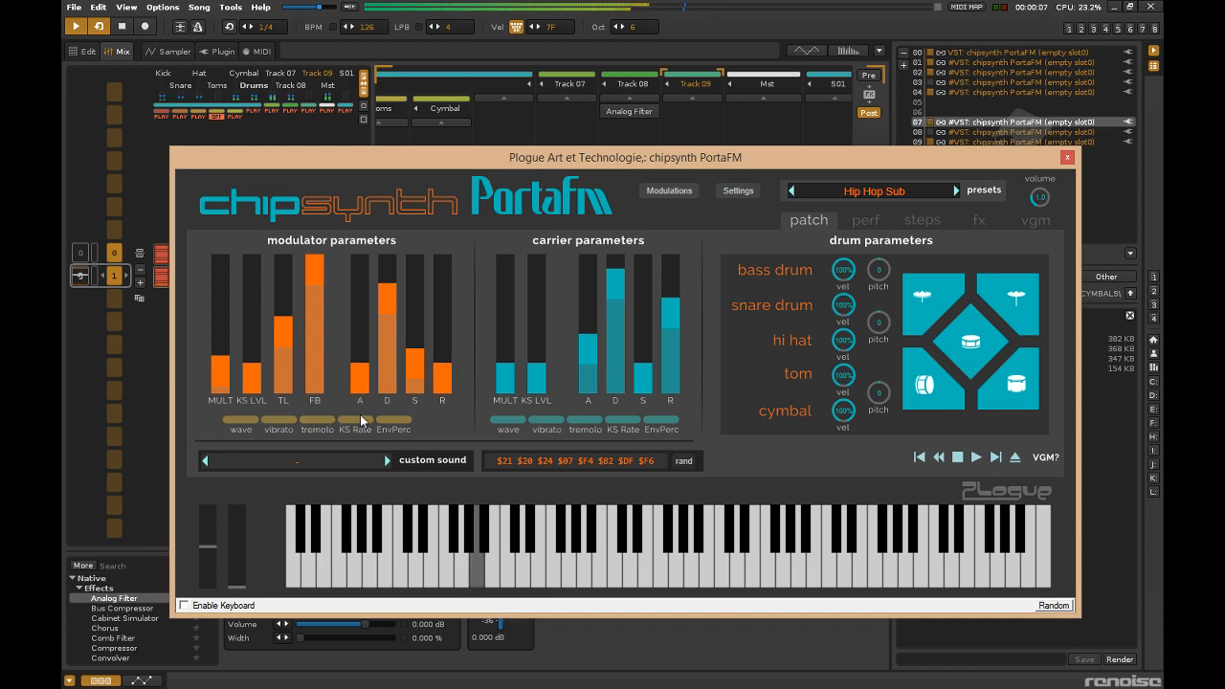
{"action": "left_click", "coordinate": [866, 221]}
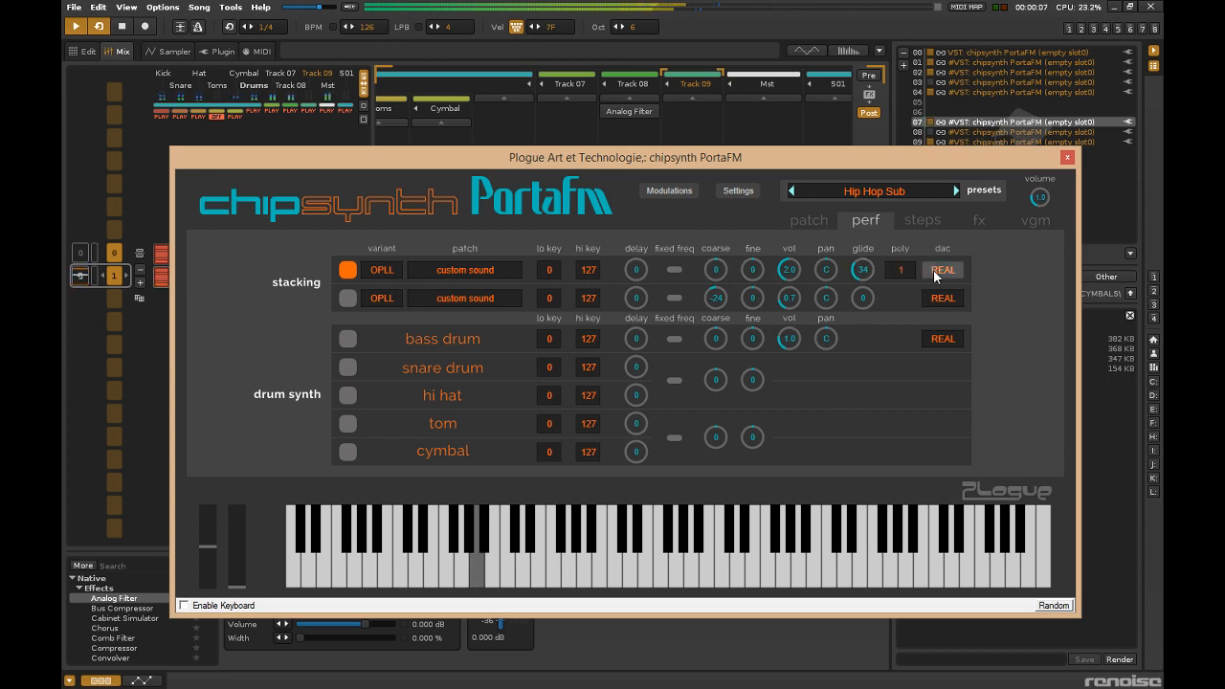
{"action": "left_click", "coordinate": [922, 221]}
{"action": "left_click", "coordinate": [978, 220]}
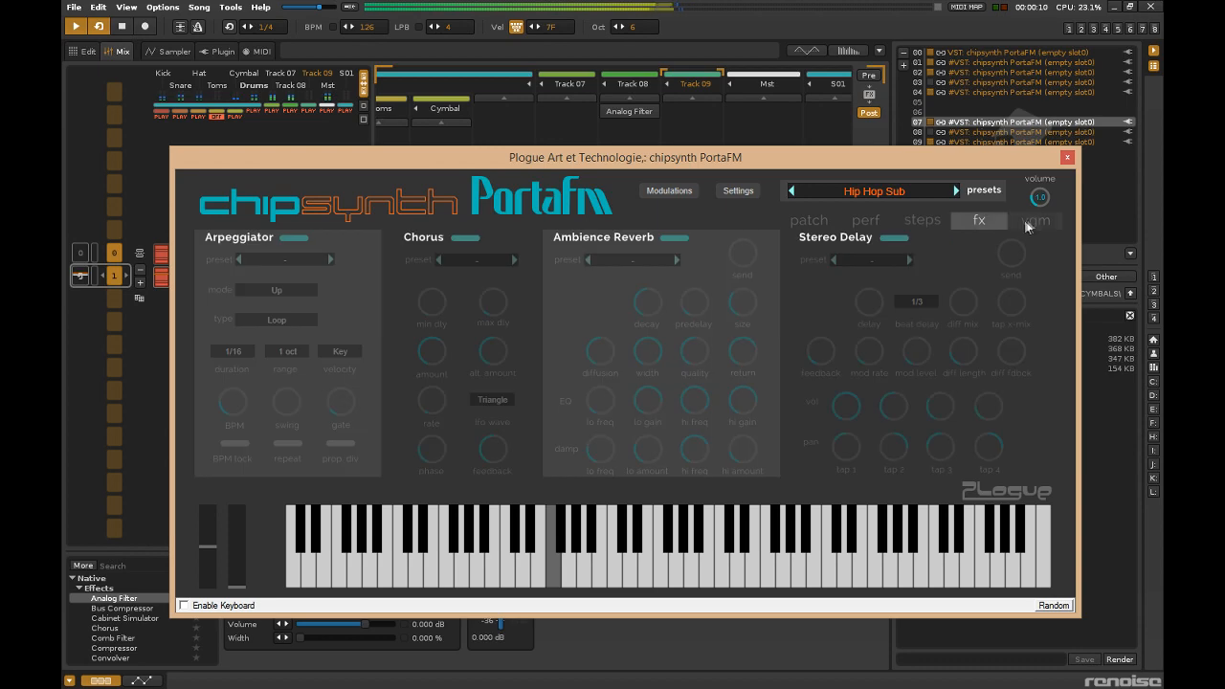
{"action": "left_click", "coordinate": [1034, 220]}
{"action": "left_click", "coordinate": [1066, 158]}
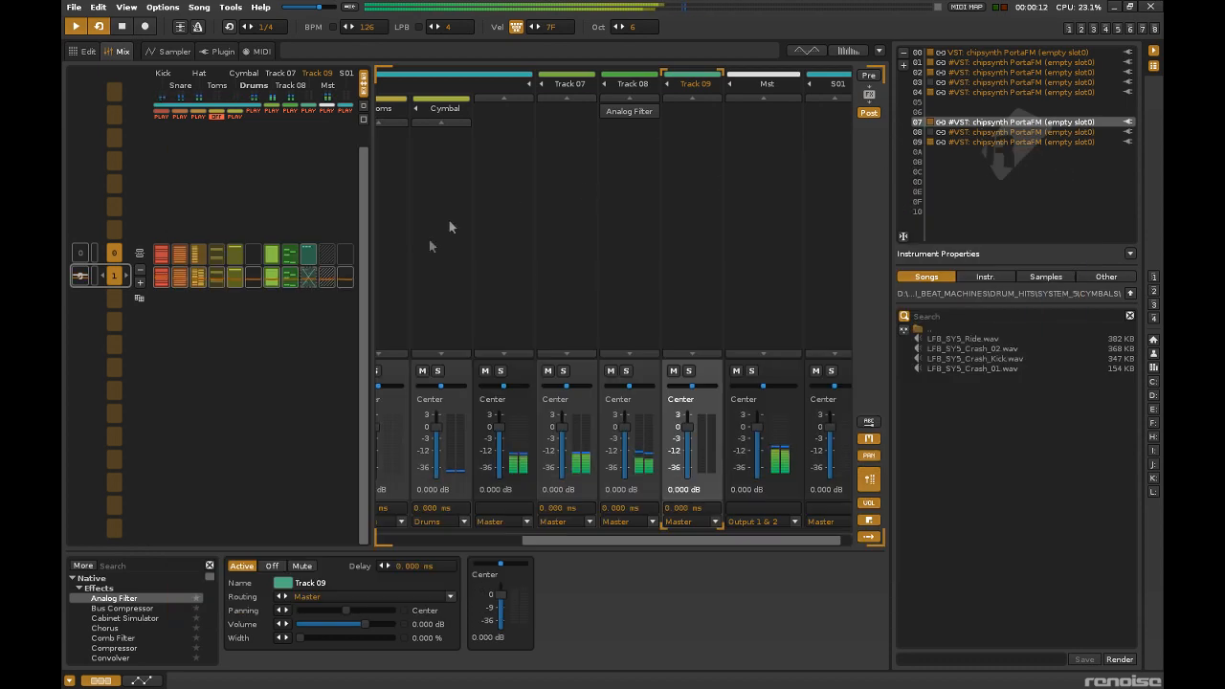
Try to transpose the Track 07 notes in pattern 1 up one octave and undo the transposition.
{"action": "key", "text": "F2"}
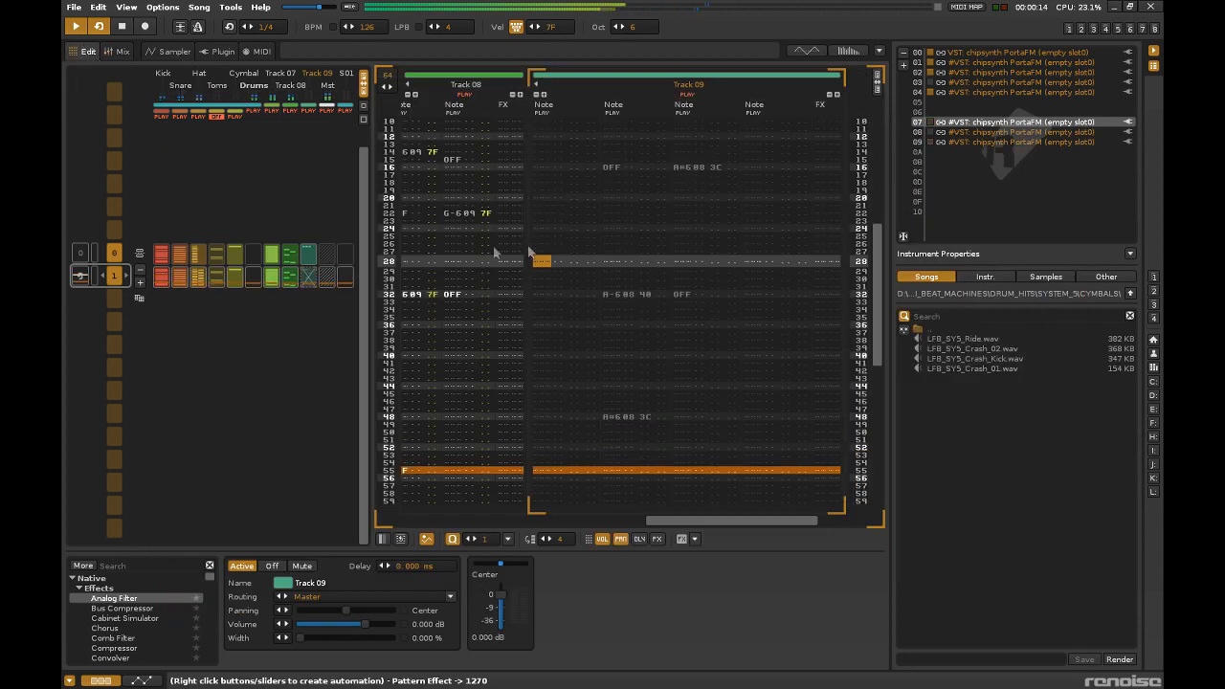
{"action": "left_click", "coordinate": [270, 277]}
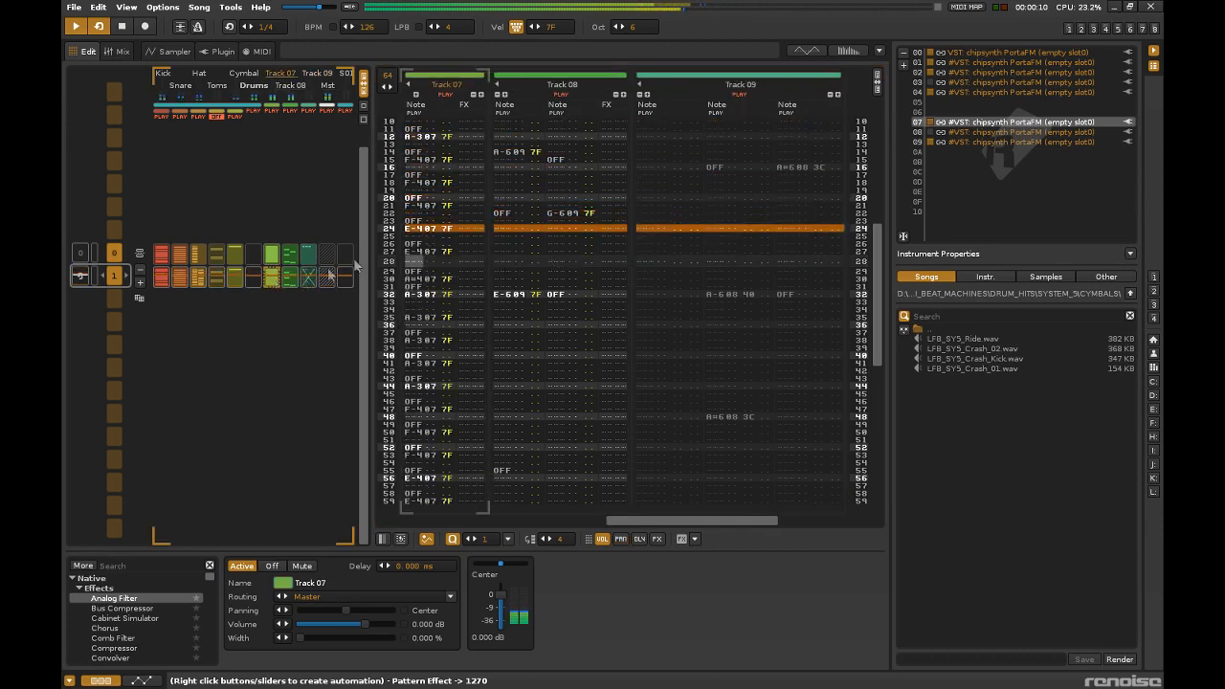
{"action": "scroll", "coordinate": [439, 494], "scroll_direction": "down", "scroll_amount": 1}
{"action": "left_click_drag", "start_coordinate": [442, 447], "coordinate": [426, 4]}
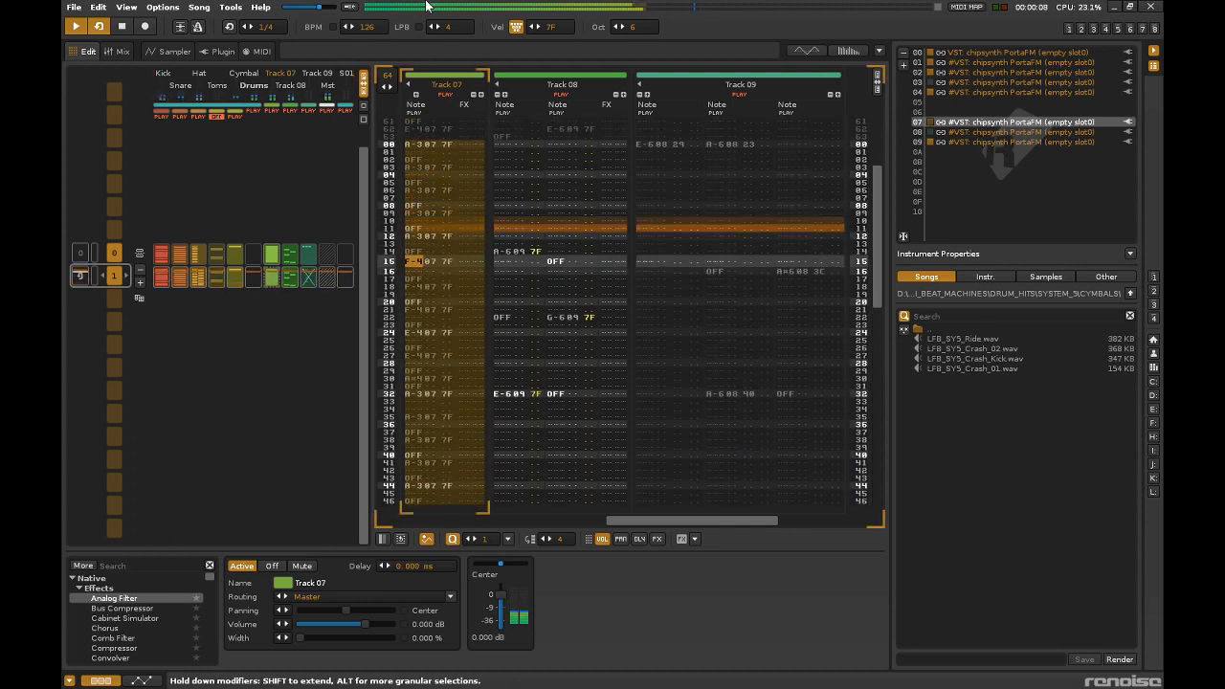
{"action": "key", "text": "ctrl+F12"}
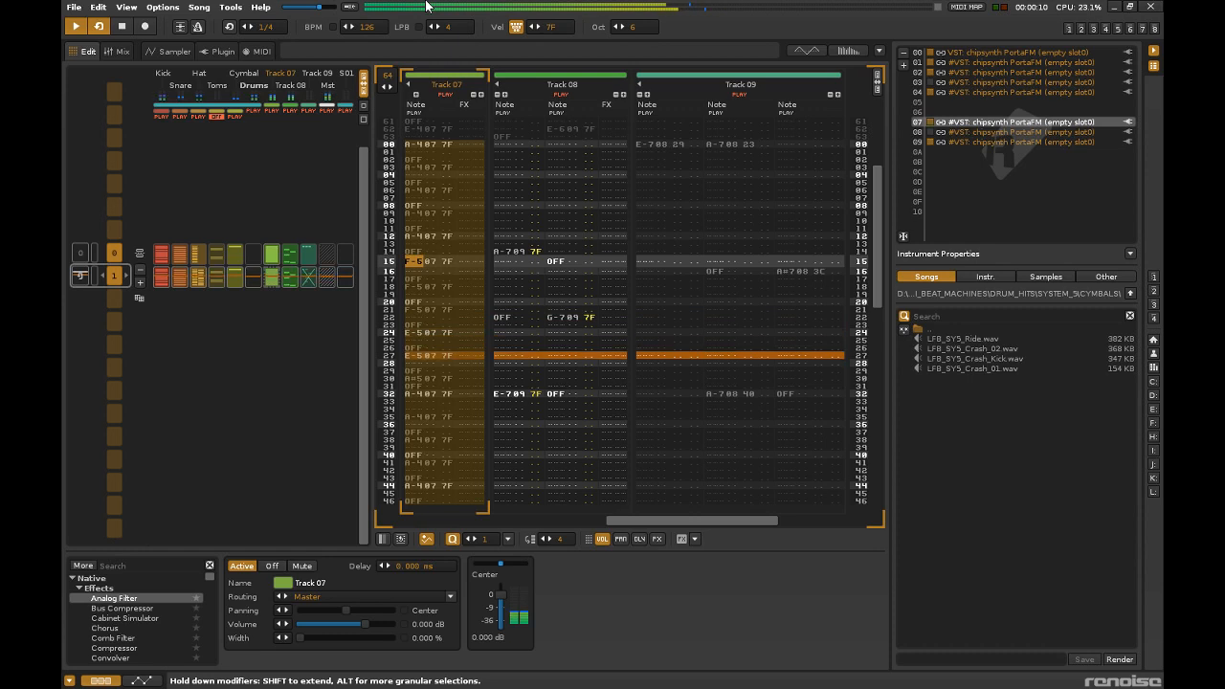
{"action": "key", "text": "ctrl+z"}
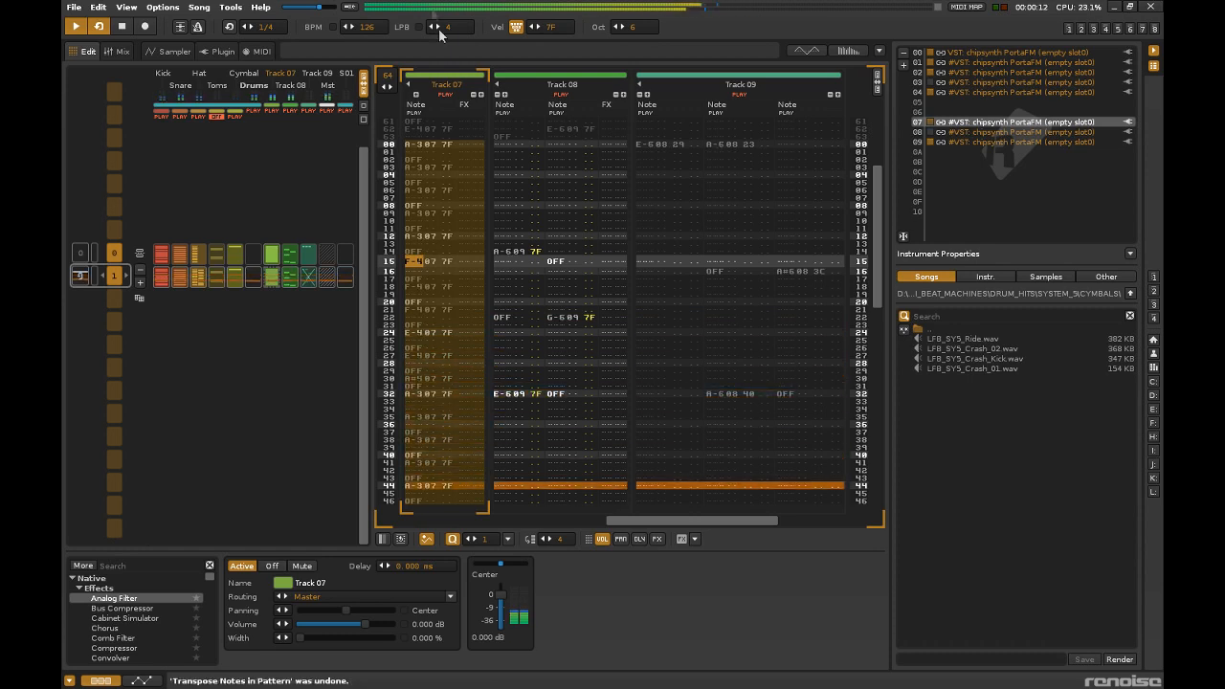
Duplicate the Track 07 slot of pattern 1 into a new pattern and clear the duplicated slot.
{"action": "left_click", "coordinate": [421, 197]}
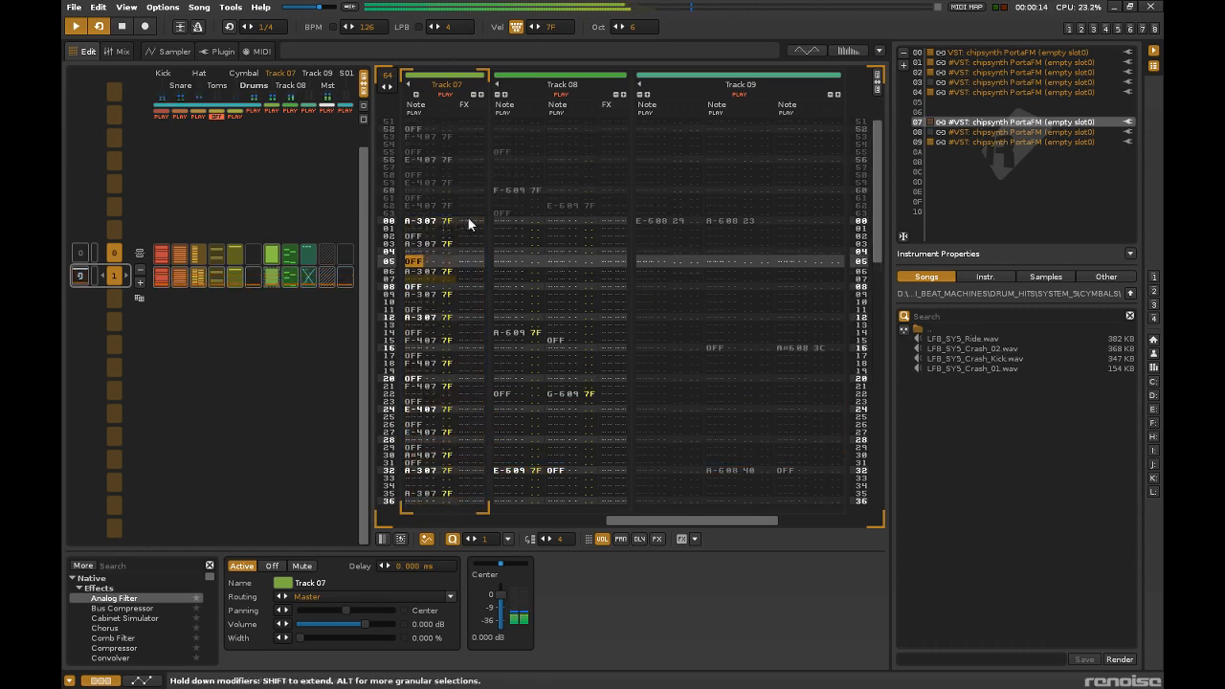
{"action": "double_click", "coordinate": [468, 223]}
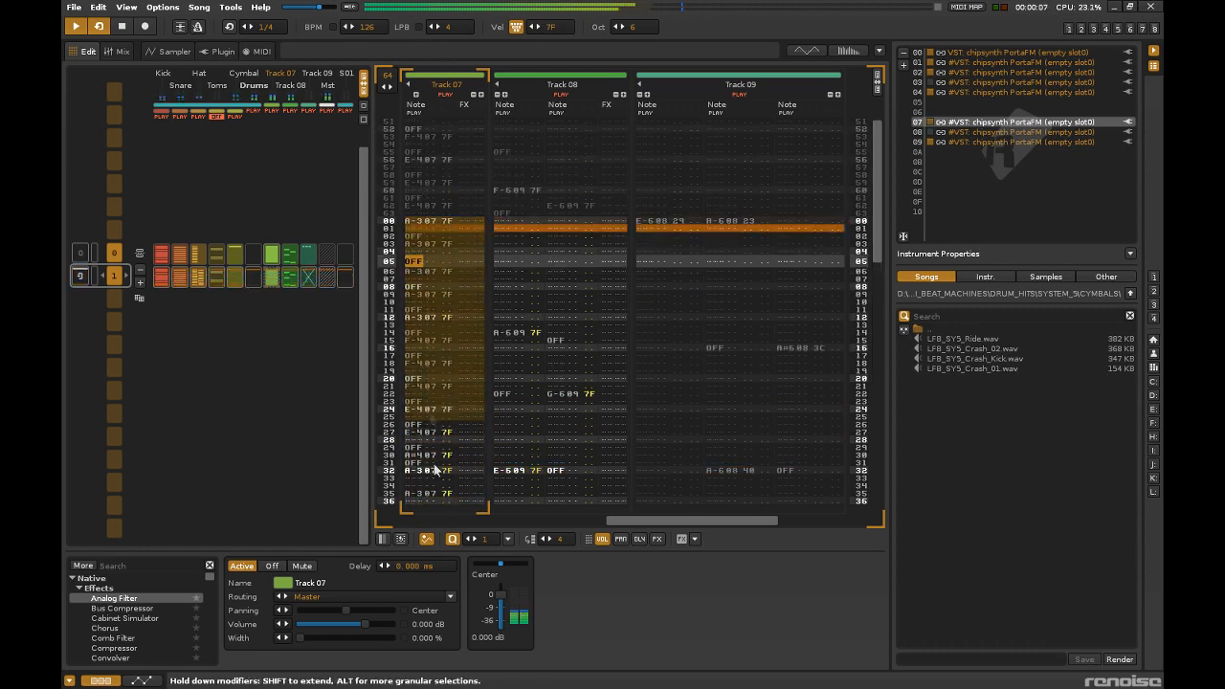
{"action": "right_click", "coordinate": [270, 283]}
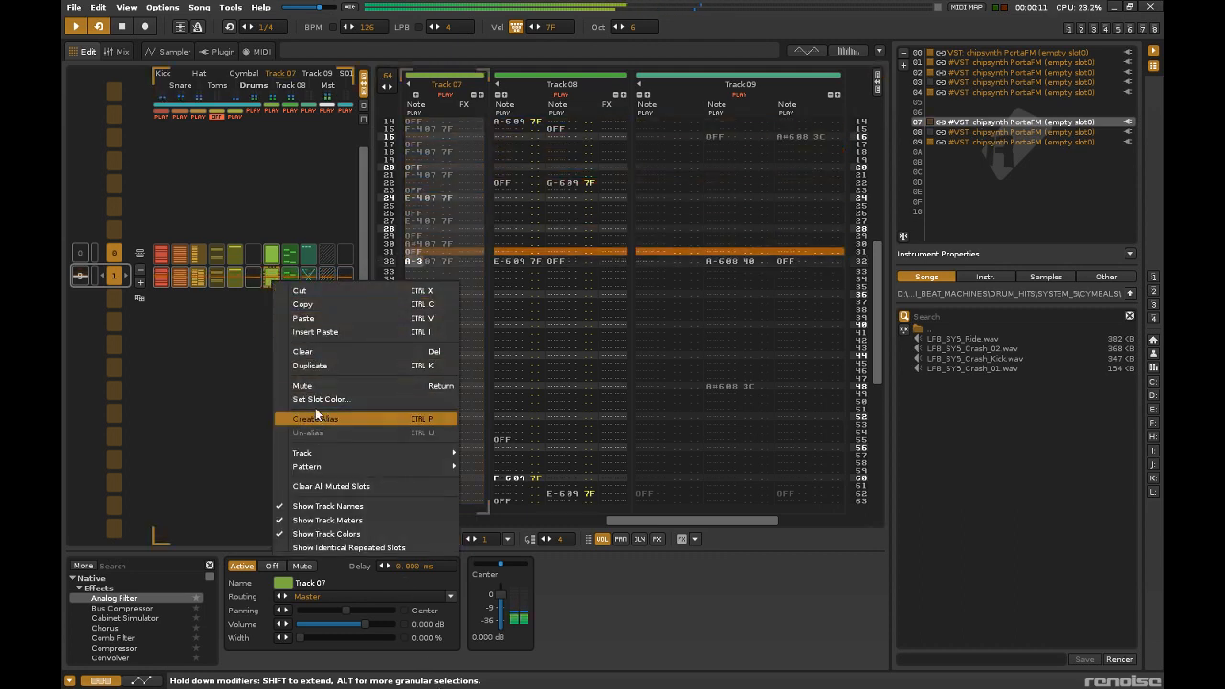
{"action": "left_click", "coordinate": [311, 367]}
{"action": "right_click", "coordinate": [275, 276]}
{"action": "left_click", "coordinate": [309, 345]}
Duplicate Track 07 including its patterns and transpose the copy's notes in pattern 1 up one octave.
{"action": "right_click", "coordinate": [278, 254]}
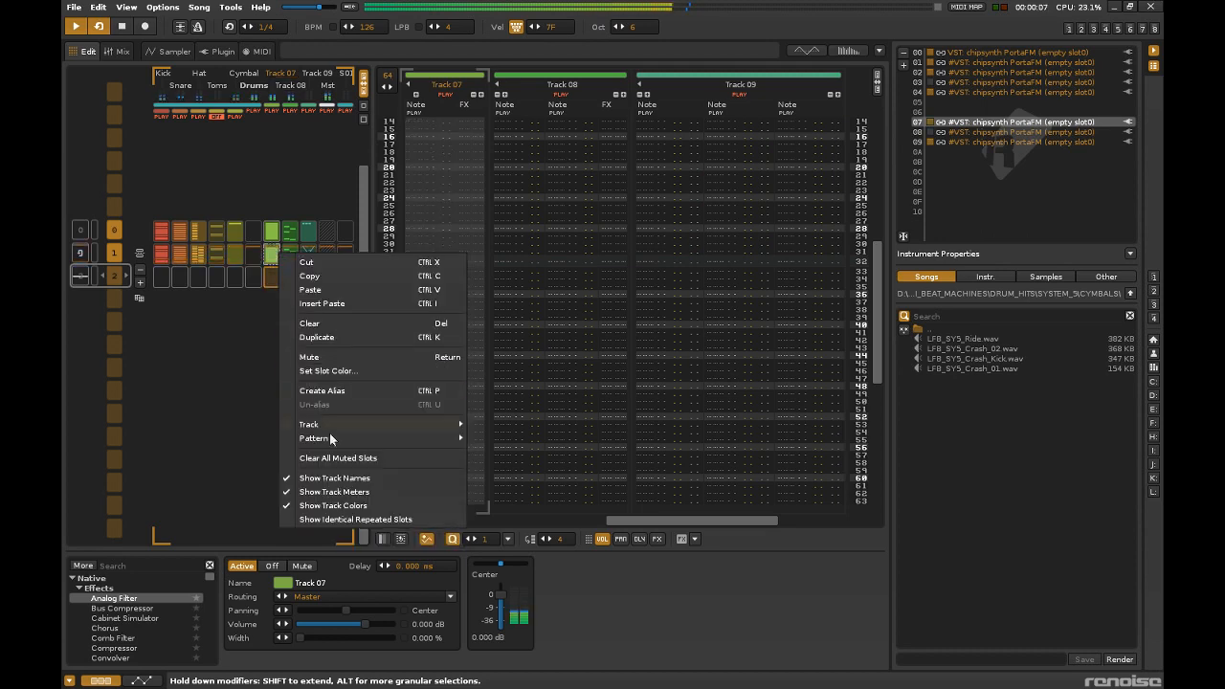
{"action": "mouse_move", "coordinate": [421, 424]}
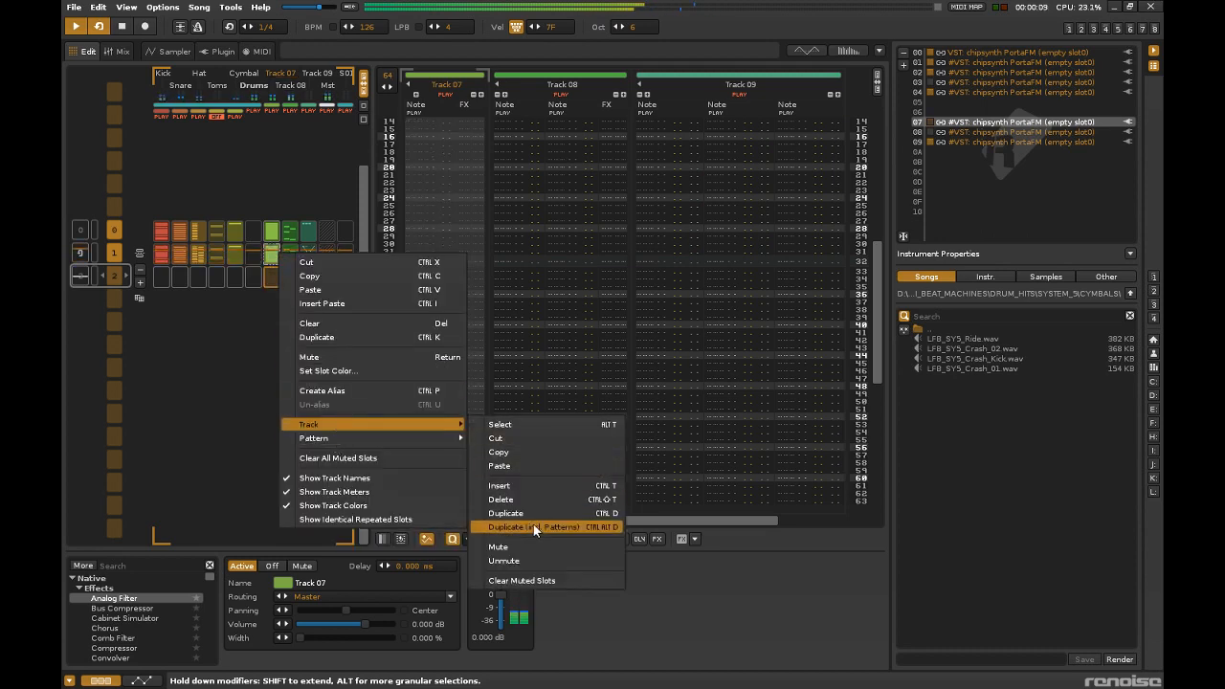
{"action": "left_click", "coordinate": [533, 526]}
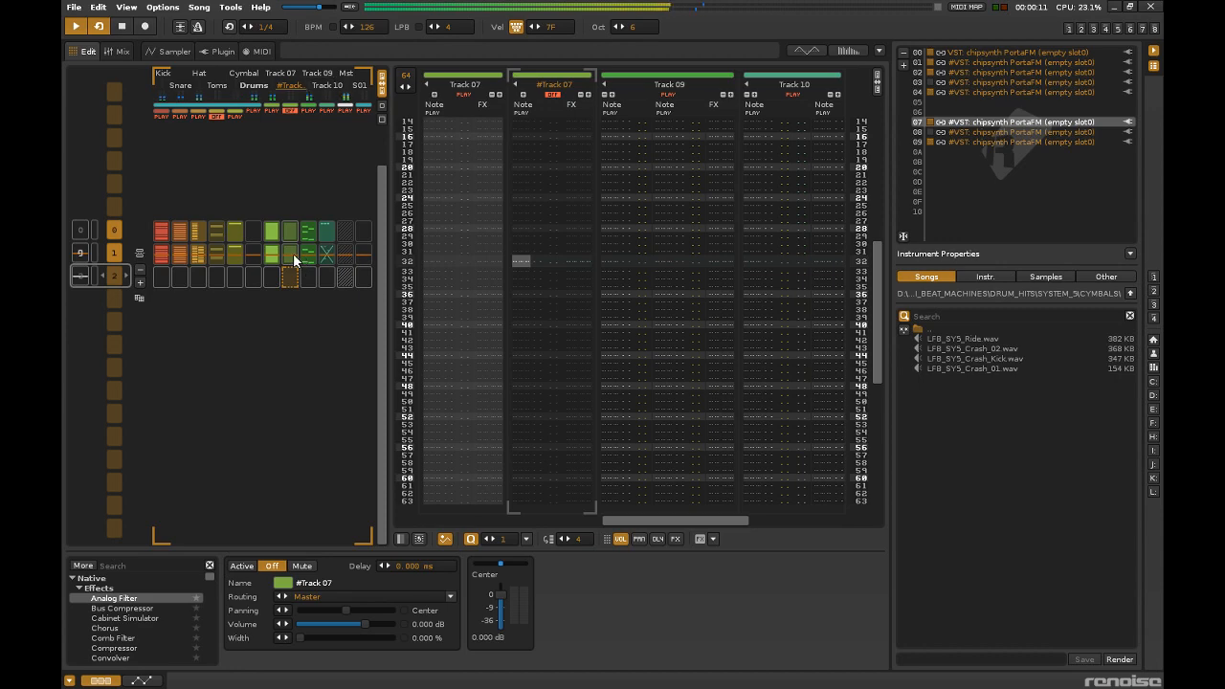
{"action": "double_click", "coordinate": [551, 332]}
{"action": "key", "text": "Up"}
{"action": "key", "text": "Up"}
{"action": "key", "text": "alt+F12"}
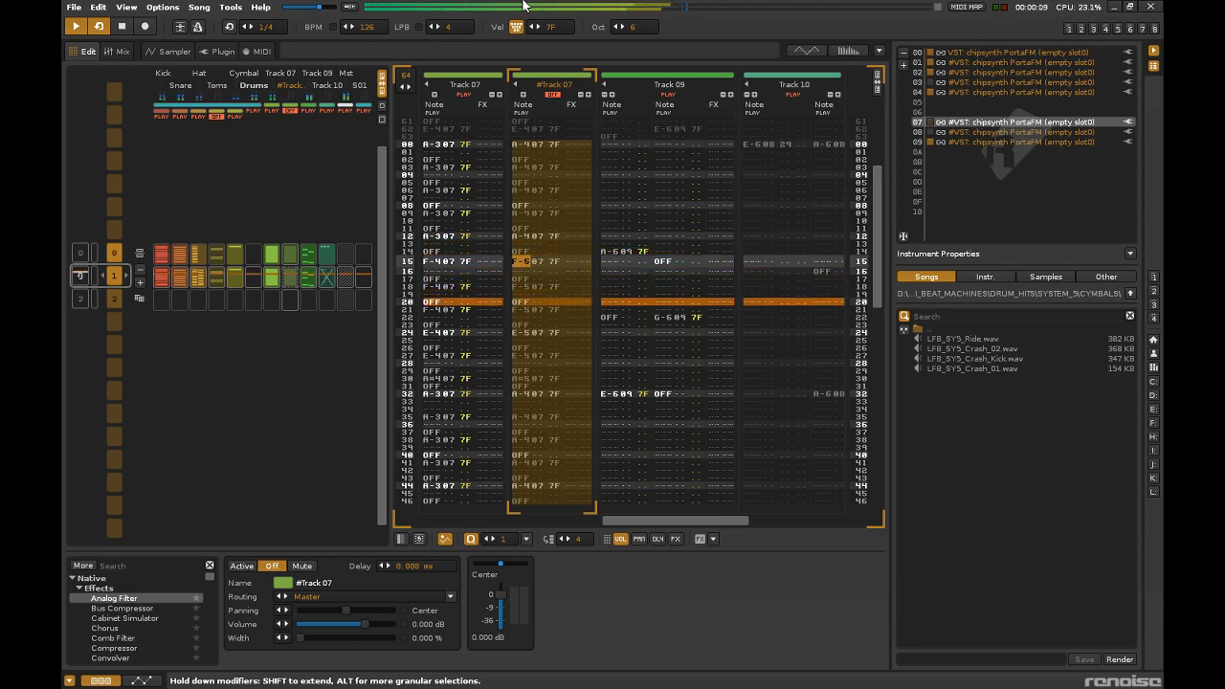
Turn on playback of the duplicated Track 07 and mute the Hat track.
{"action": "left_click", "coordinate": [552, 95]}
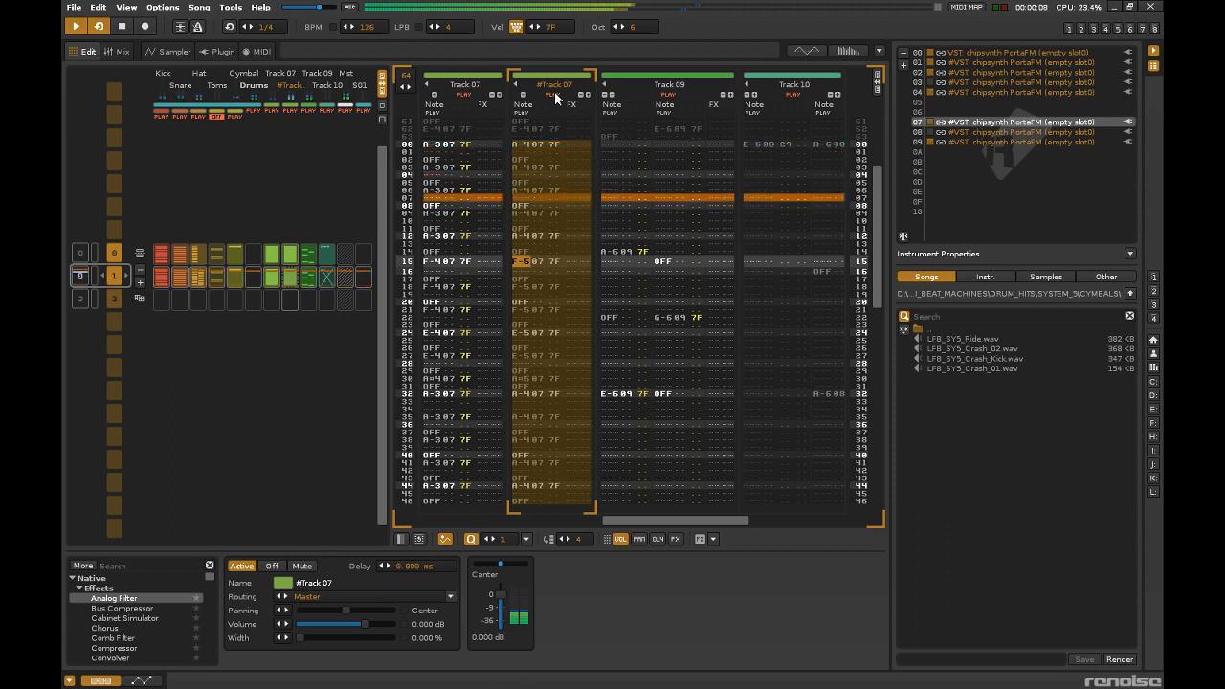
{"action": "left_click", "coordinate": [199, 116]}
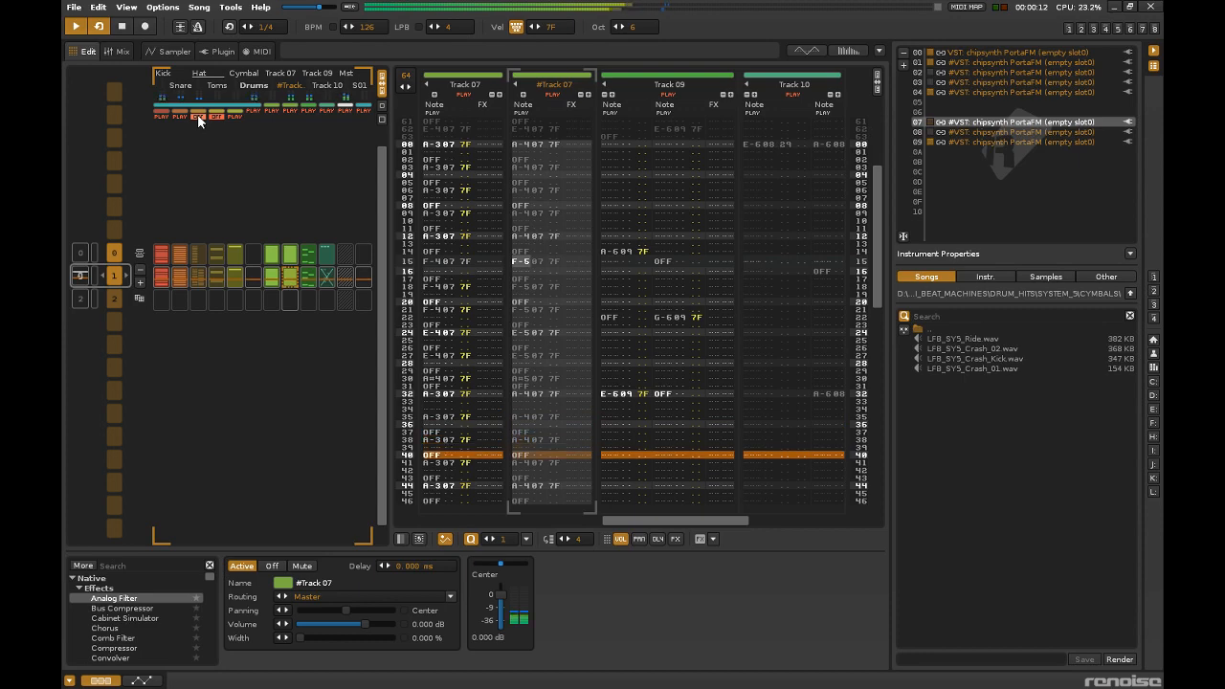
Set the slot 09 synth's Ambience Reverb to 75% decay, 86% send, 64% size and 40% diffusion.
{"action": "double_click", "coordinate": [1005, 141]}
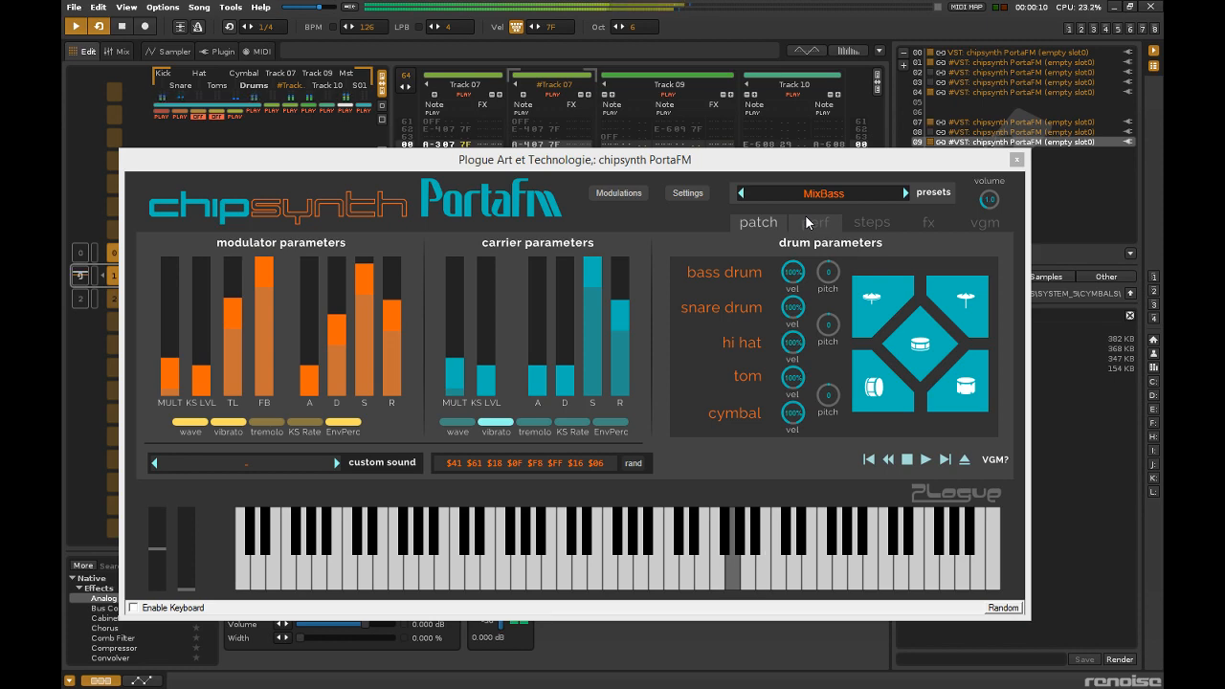
{"action": "left_click", "coordinate": [872, 223]}
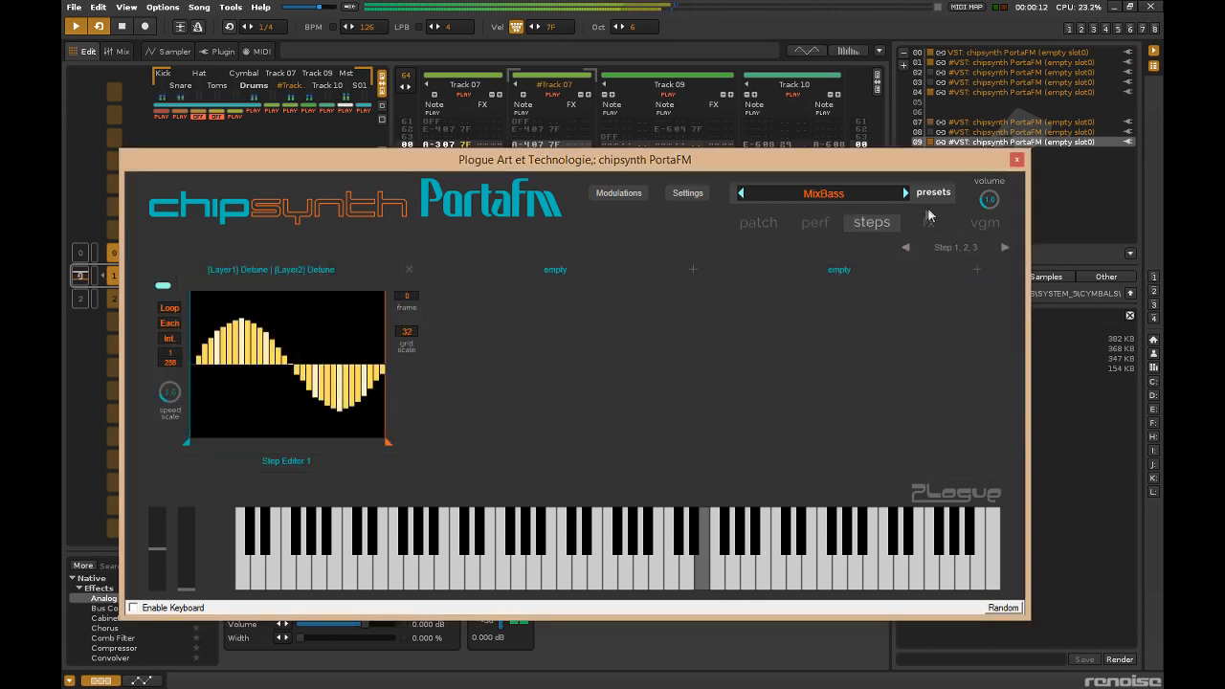
{"action": "left_click", "coordinate": [928, 222]}
{"action": "left_click_drag", "start_coordinate": [606, 327], "coordinate": [599, 283]}
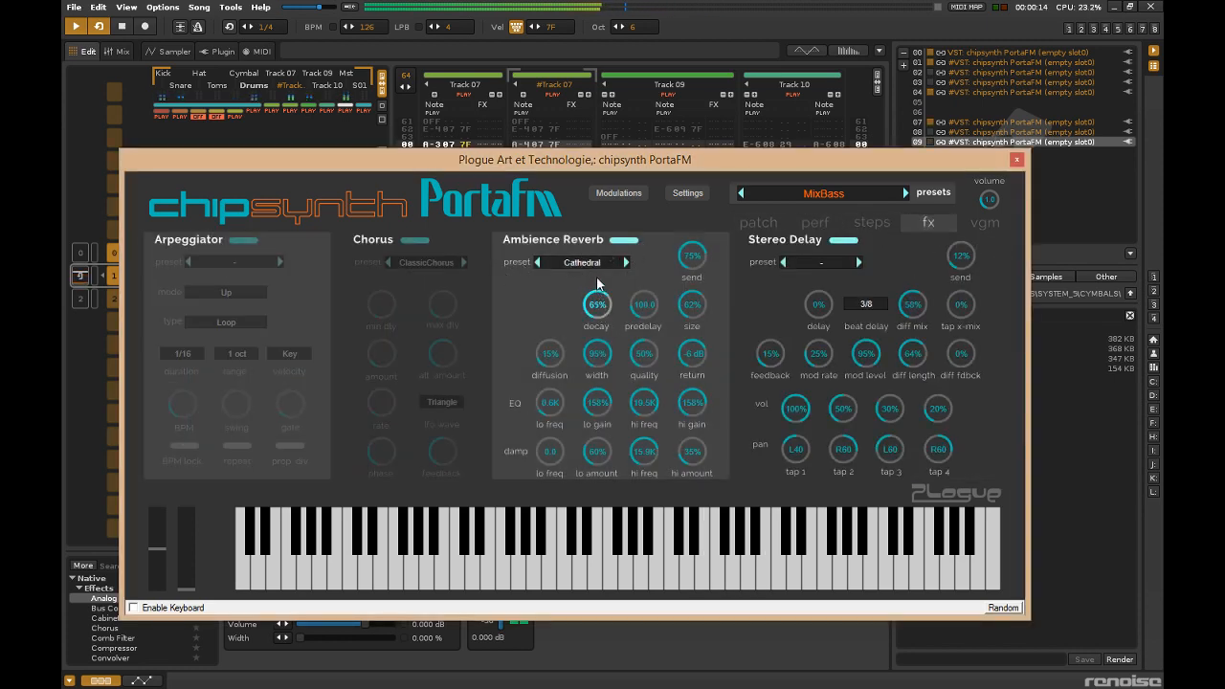
{"action": "left_click_drag", "start_coordinate": [698, 261], "coordinate": [696, 245]}
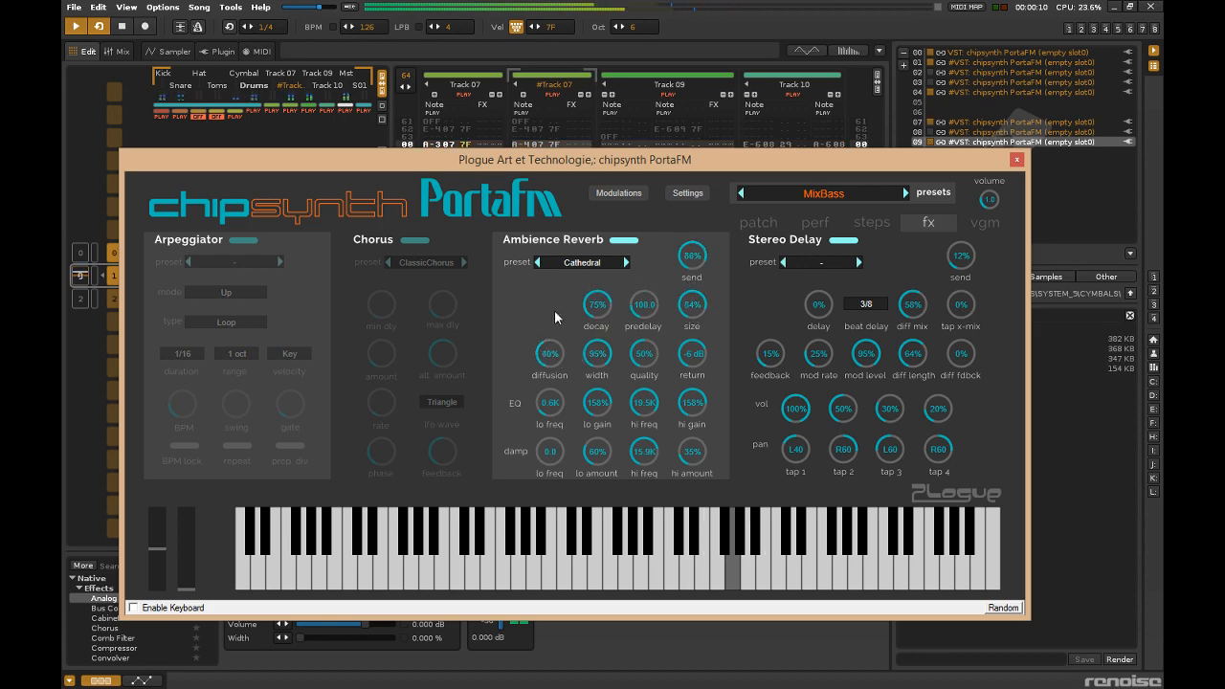
Set the reverb EQ to 3.1K low frequency, 75% low gain and 127% high gain, with low damping at 297.4 and 87%.
{"action": "left_click_drag", "start_coordinate": [556, 318], "coordinate": [552, 412]}
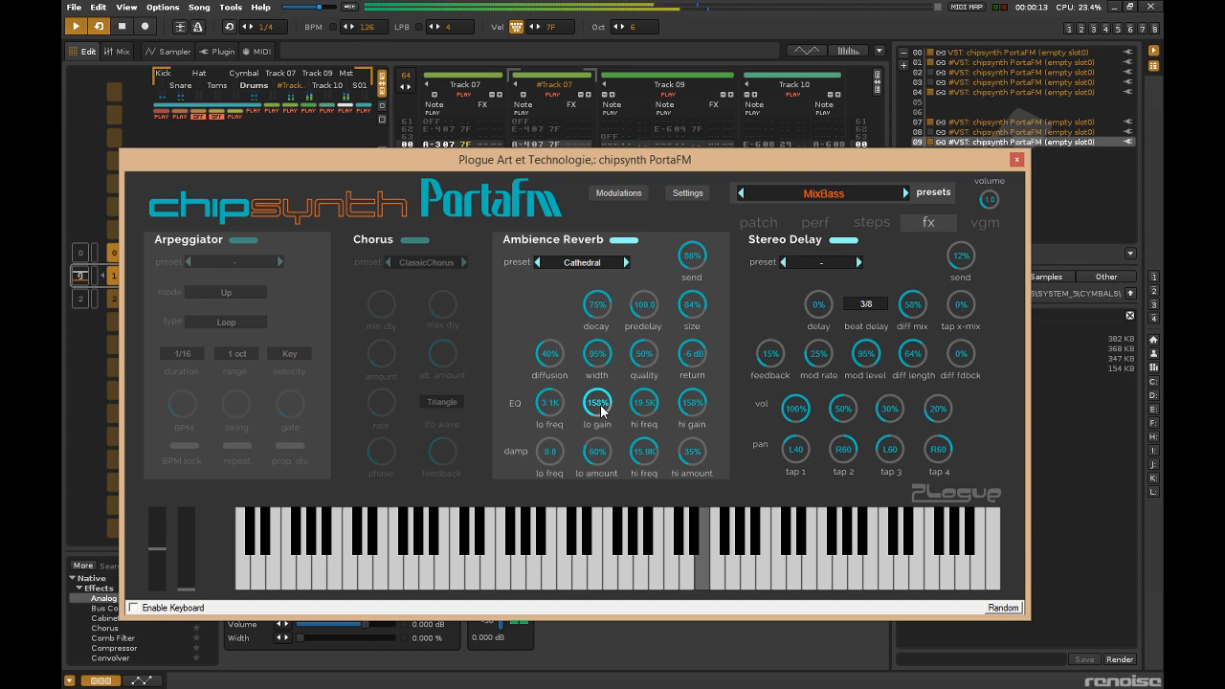
{"action": "left_click_drag", "start_coordinate": [691, 400], "coordinate": [700, 418]}
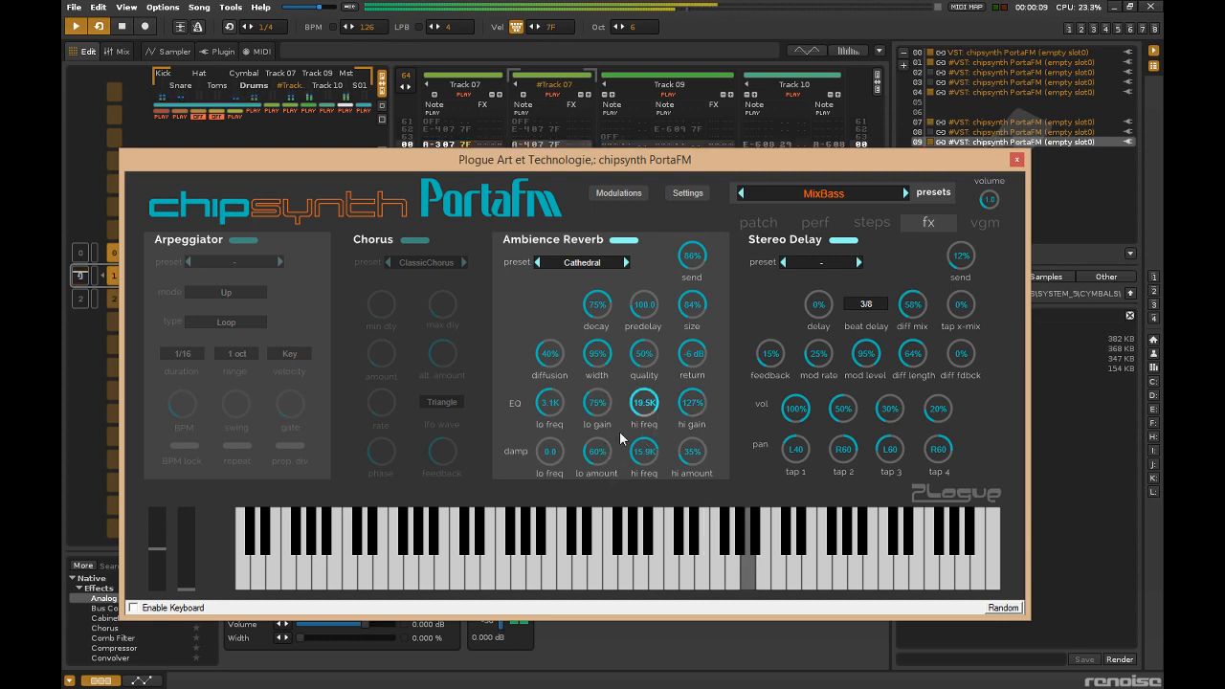
{"action": "left_click_drag", "start_coordinate": [549, 452], "coordinate": [544, 402]}
{"action": "left_click_drag", "start_coordinate": [597, 455], "coordinate": [598, 414]}
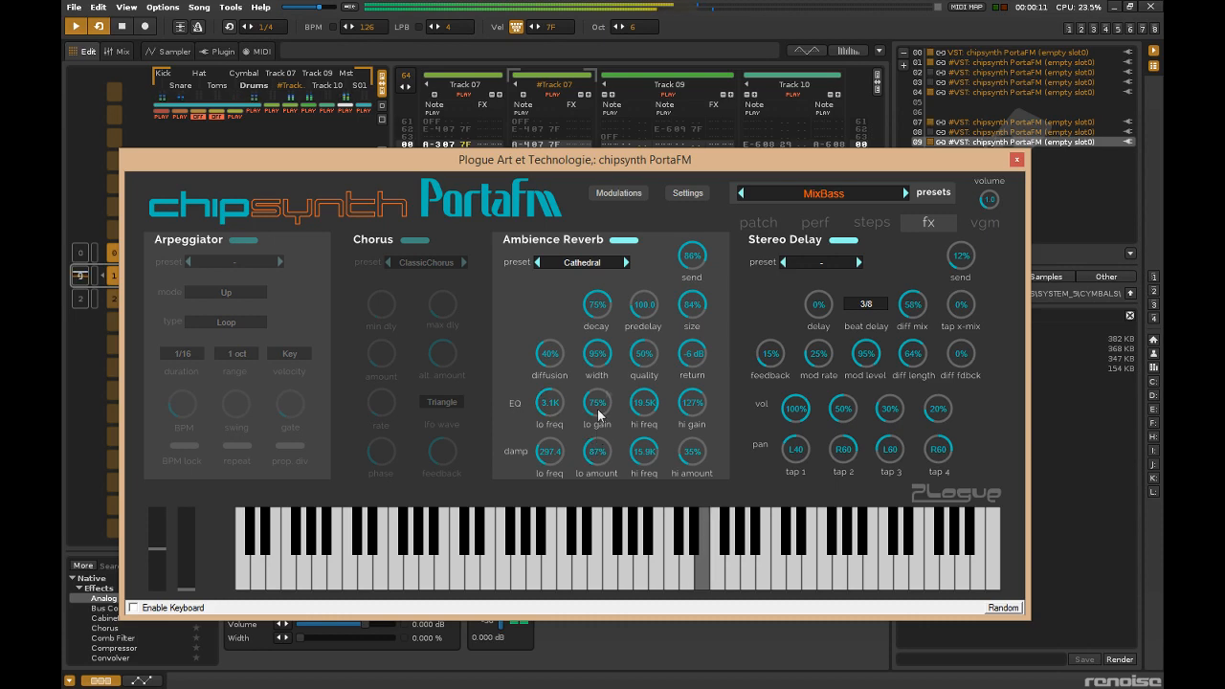
{"action": "left_click", "coordinate": [616, 193]}
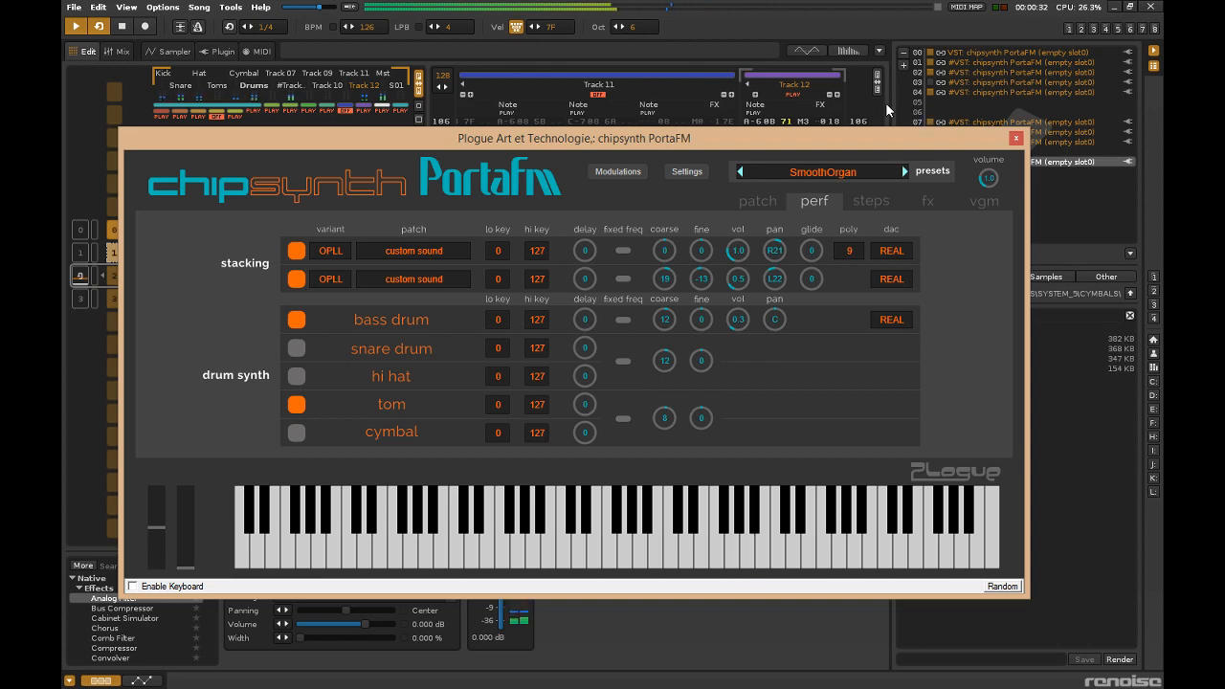
{"action": "left_click_drag", "start_coordinate": [1000, 140], "coordinate": [976, 90]}
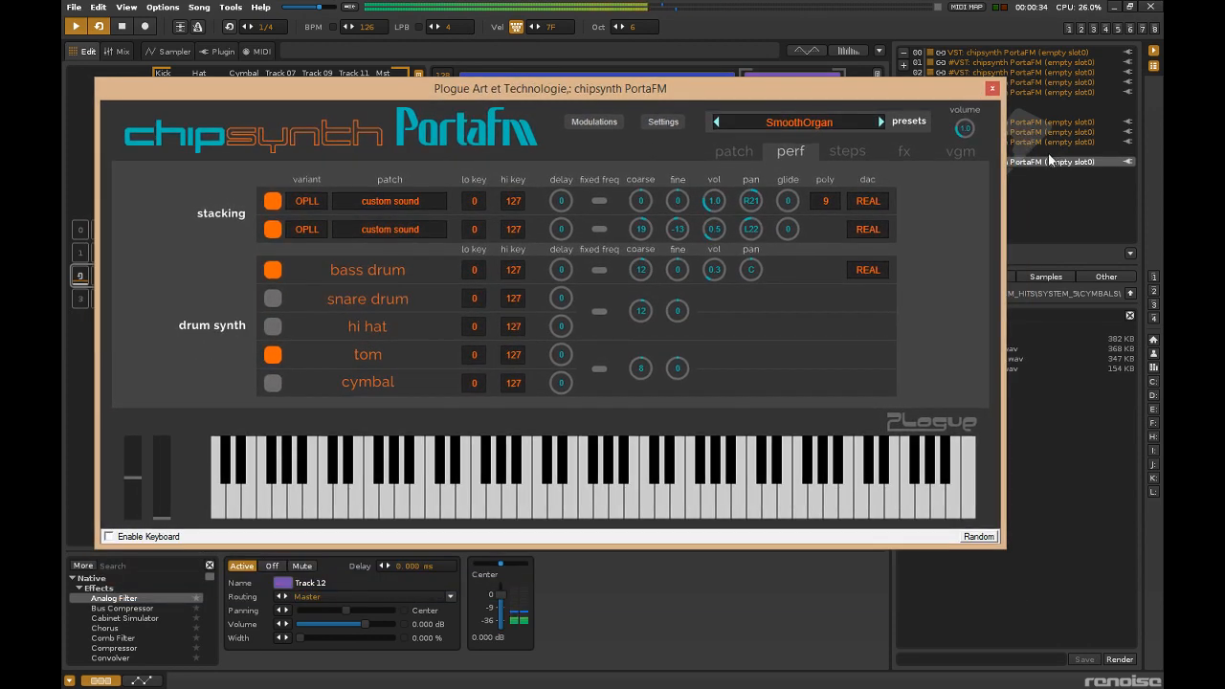
Duplicate the slot 0B PortaFM synth and load the PolyLeads preset JXStack in the copy.
{"action": "right_click", "coordinate": [1045, 161]}
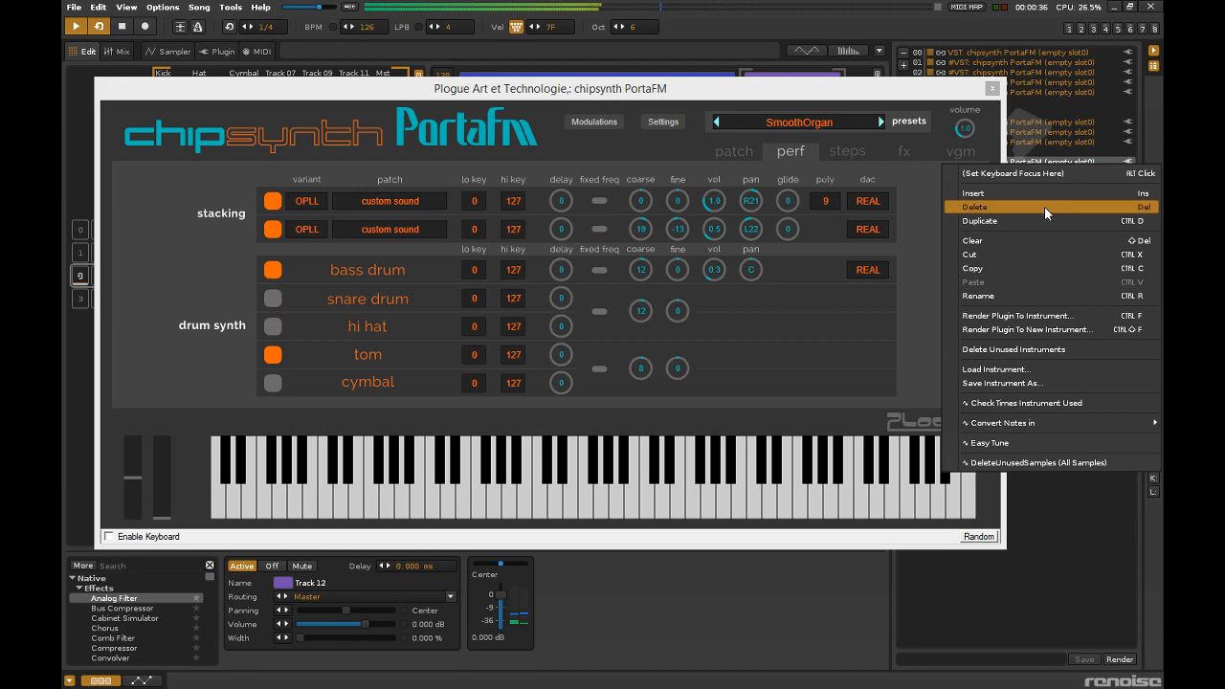
{"action": "left_click", "coordinate": [1043, 221]}
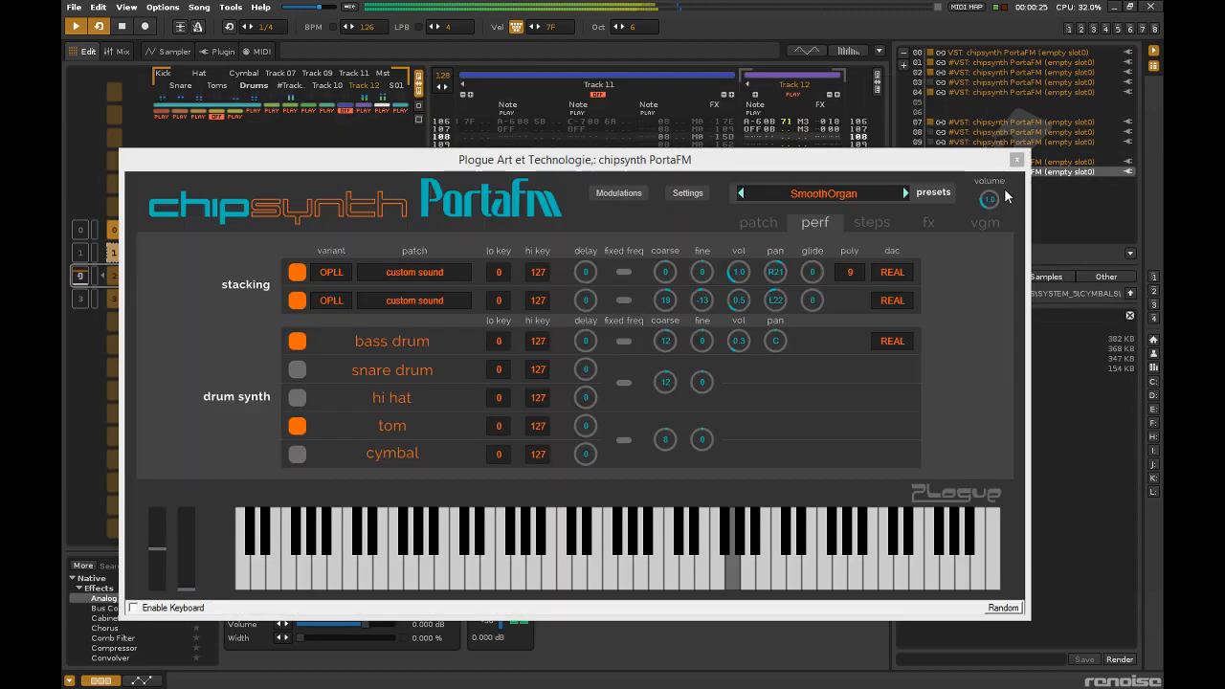
{"action": "left_click", "coordinate": [906, 192]}
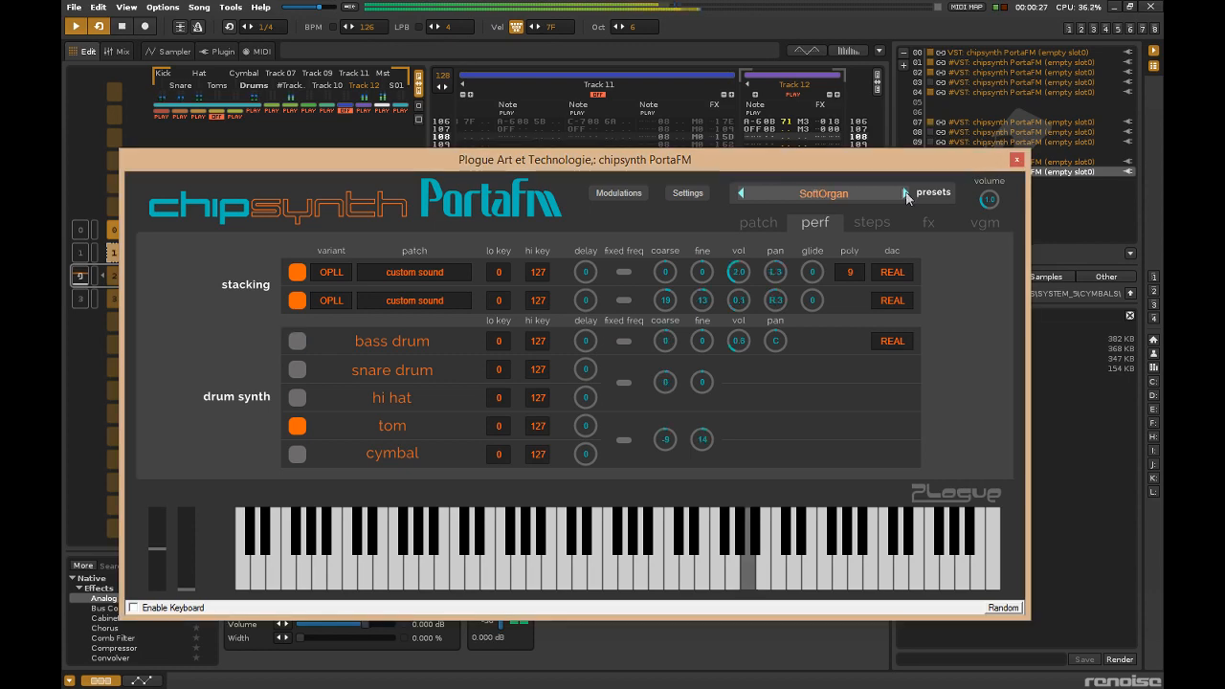
{"action": "left_click", "coordinate": [914, 213]}
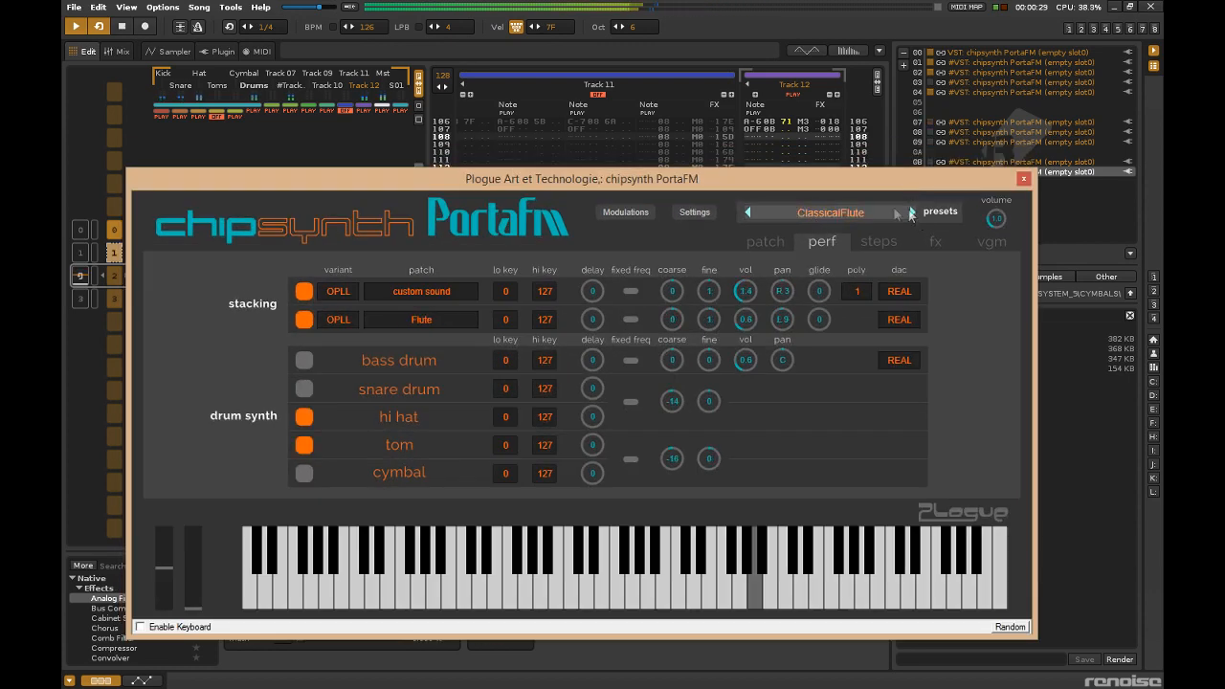
{"action": "left_click", "coordinate": [910, 212]}
{"action": "left_click", "coordinate": [864, 210]}
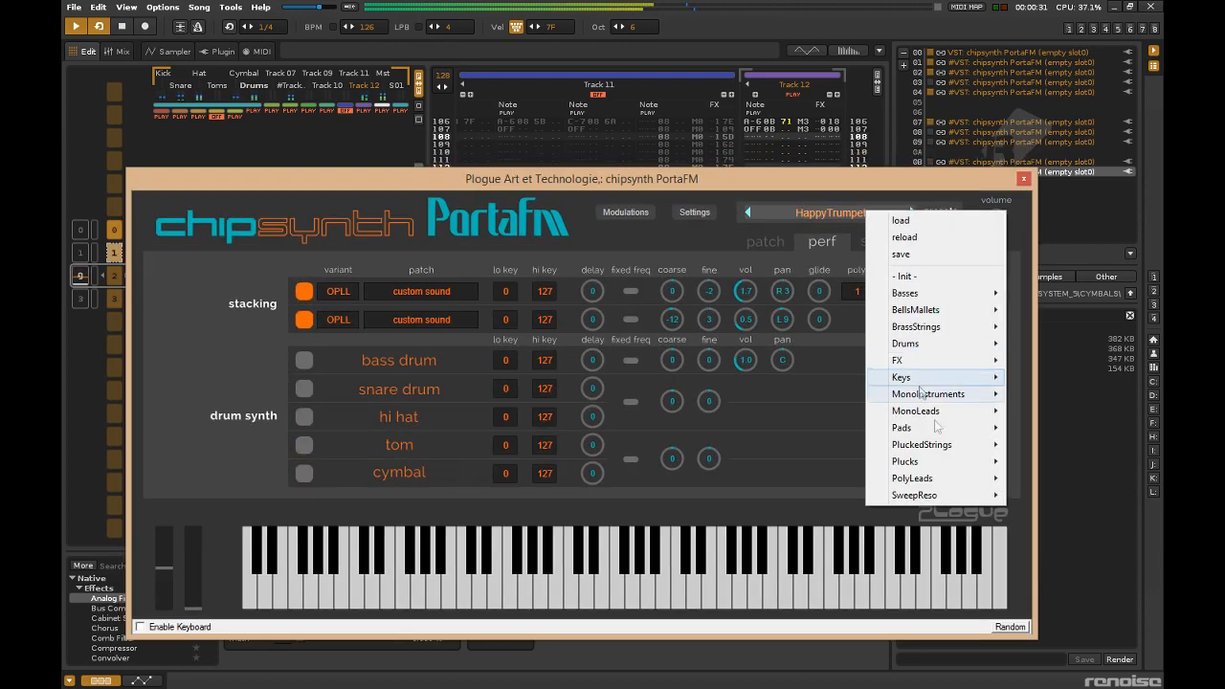
{"action": "mouse_move", "coordinate": [946, 479]}
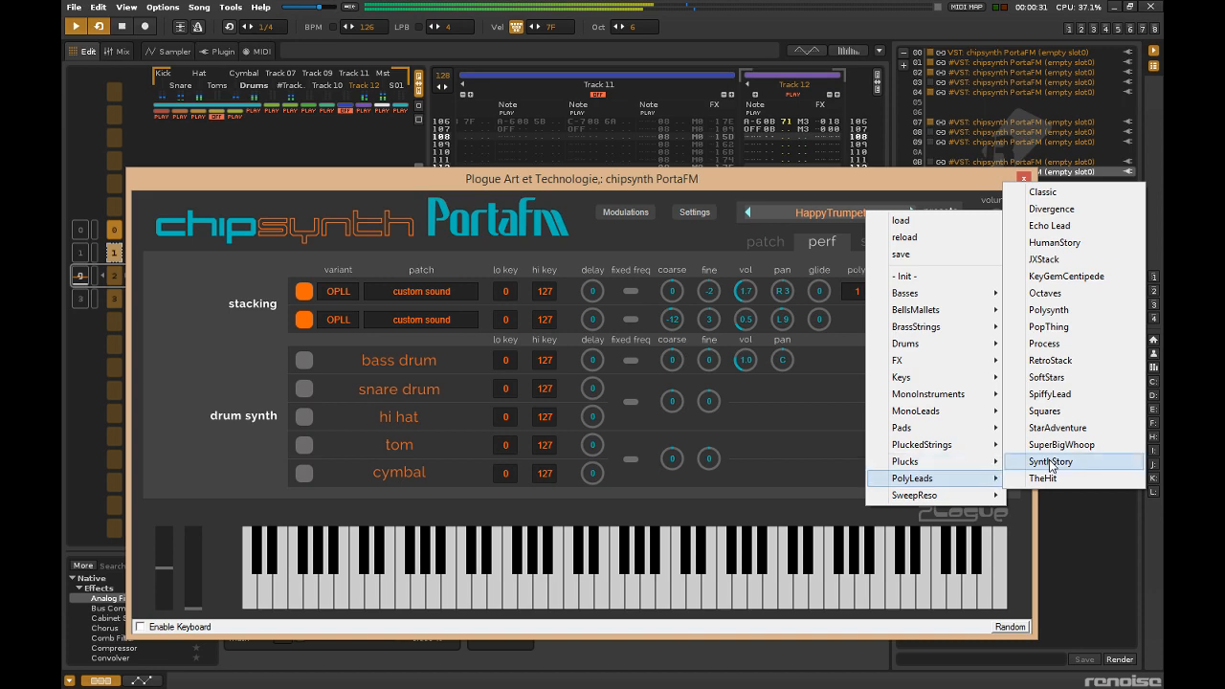
{"action": "left_click", "coordinate": [1044, 259]}
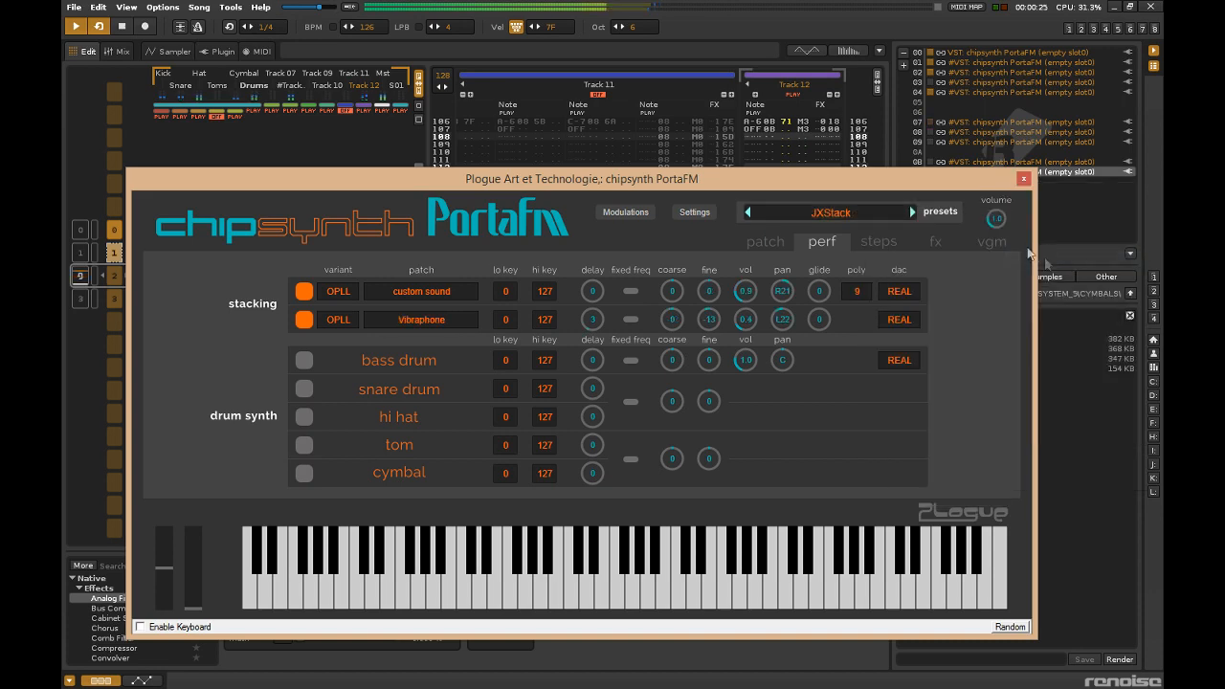
{"action": "left_click", "coordinate": [1023, 179]}
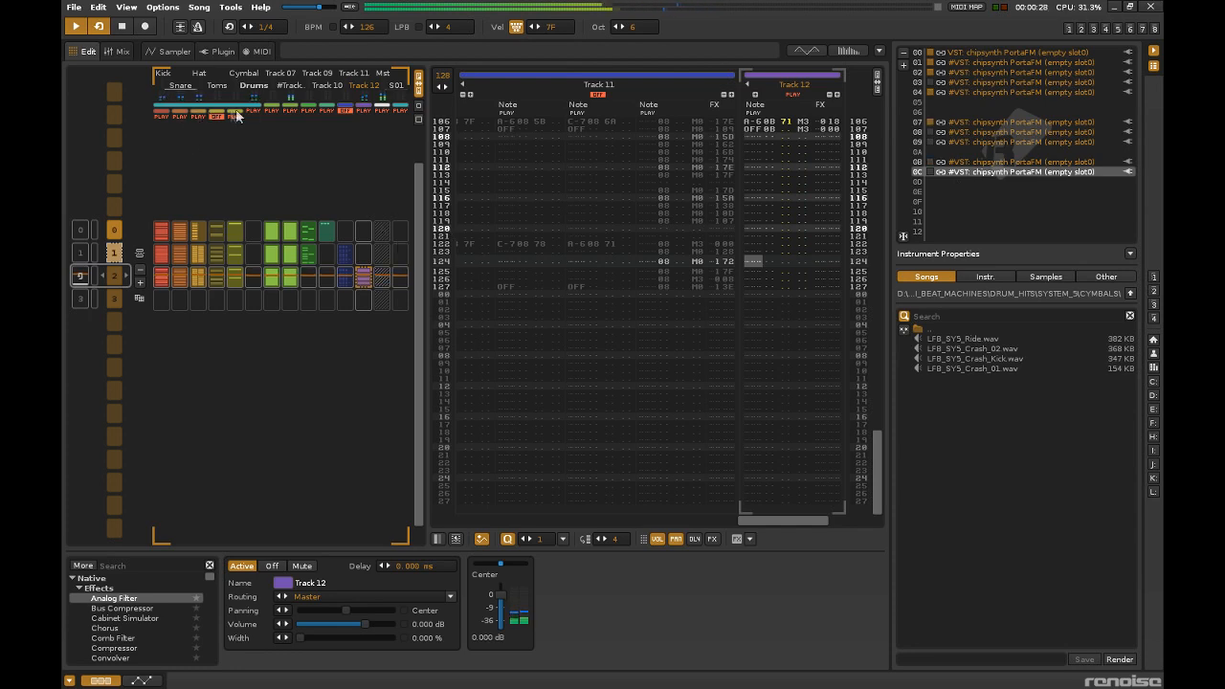
Mute the Drums group and insert a new empty track after Track 12.
{"action": "left_click", "coordinate": [251, 111]}
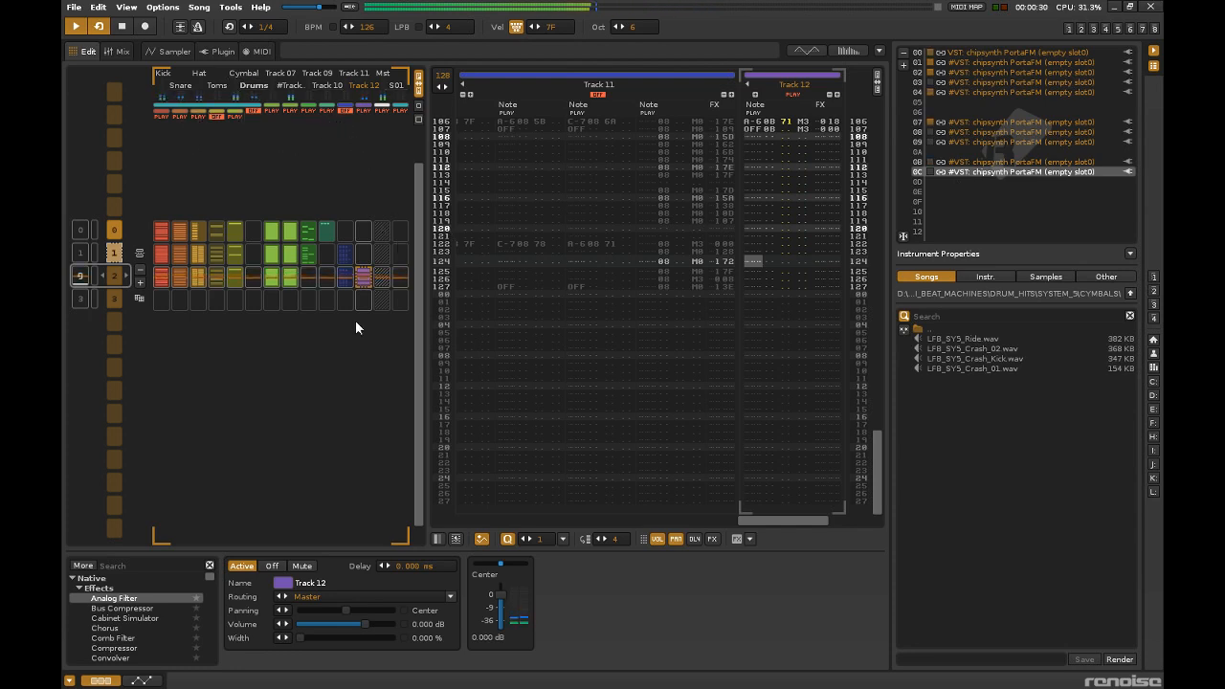
{"action": "right_click", "coordinate": [361, 278]}
{"action": "mouse_move", "coordinate": [532, 457]}
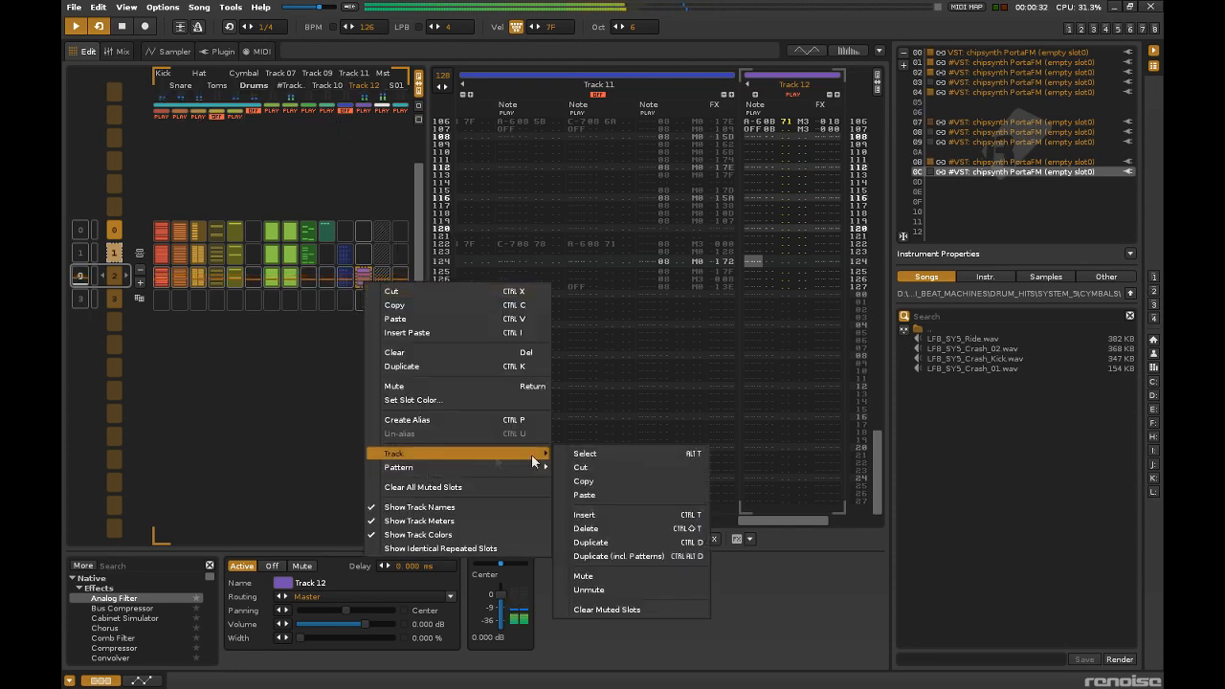
{"action": "left_click", "coordinate": [608, 513]}
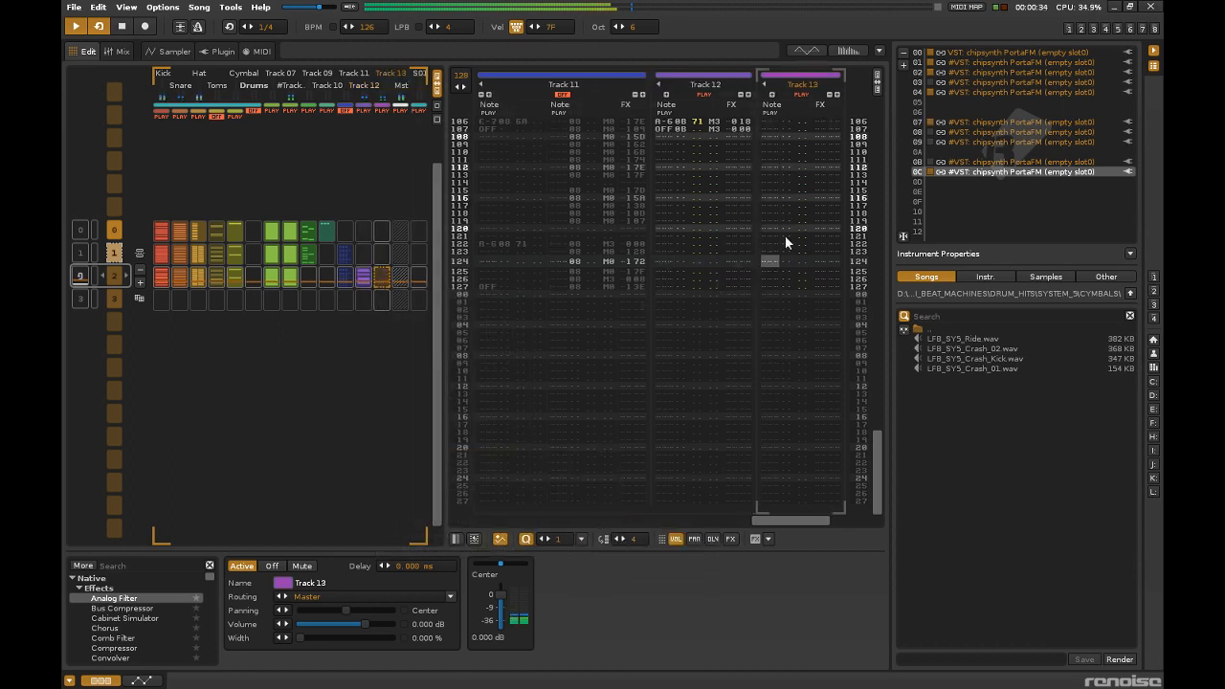
Browse the slot 0C synth's presets and load Strobing Plucks.
{"action": "double_click", "coordinate": [1001, 175]}
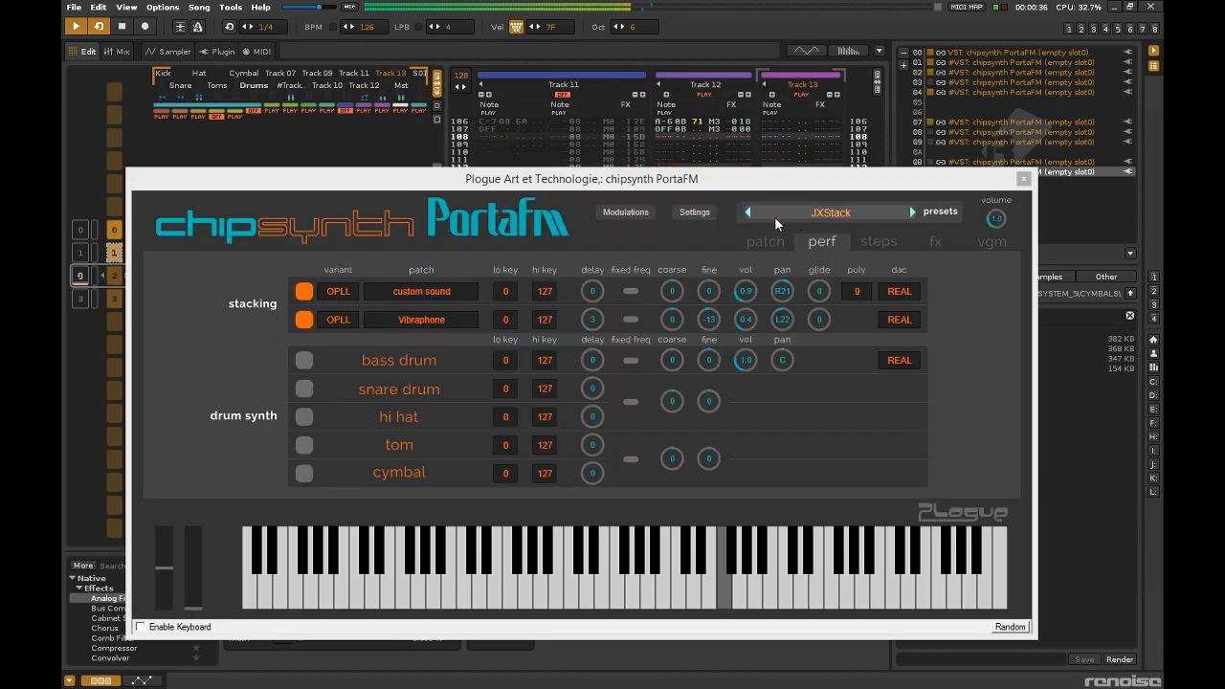
{"action": "left_click", "coordinate": [748, 212]}
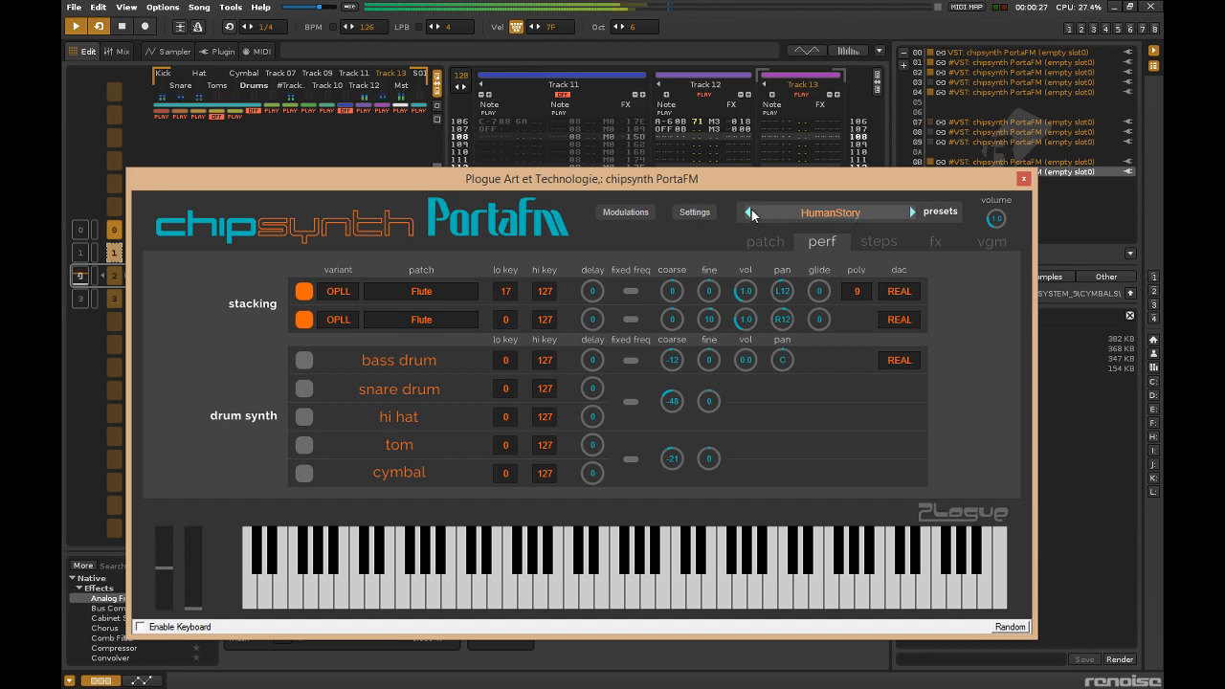
{"action": "left_click", "coordinate": [749, 212]}
{"action": "left_click", "coordinate": [749, 212]}
{"action": "left_click", "coordinate": [748, 212]}
{"action": "left_click", "coordinate": [749, 211]}
{"action": "left_click", "coordinate": [913, 212]}
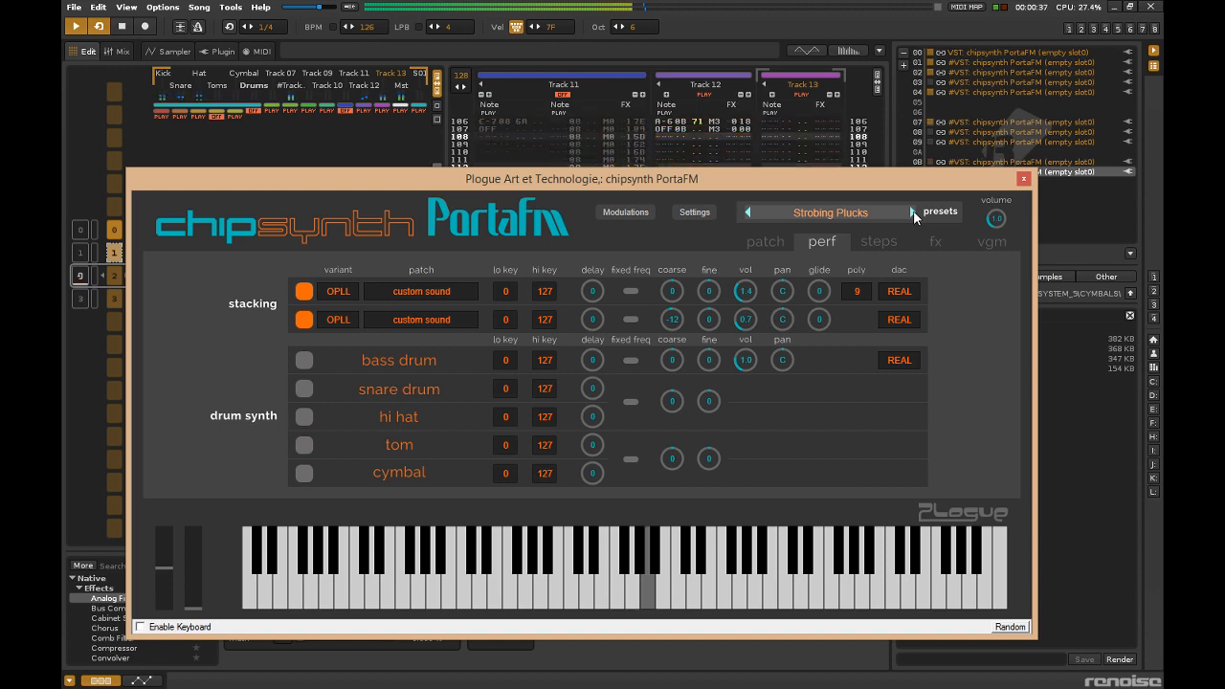
{"action": "left_click", "coordinate": [771, 244]}
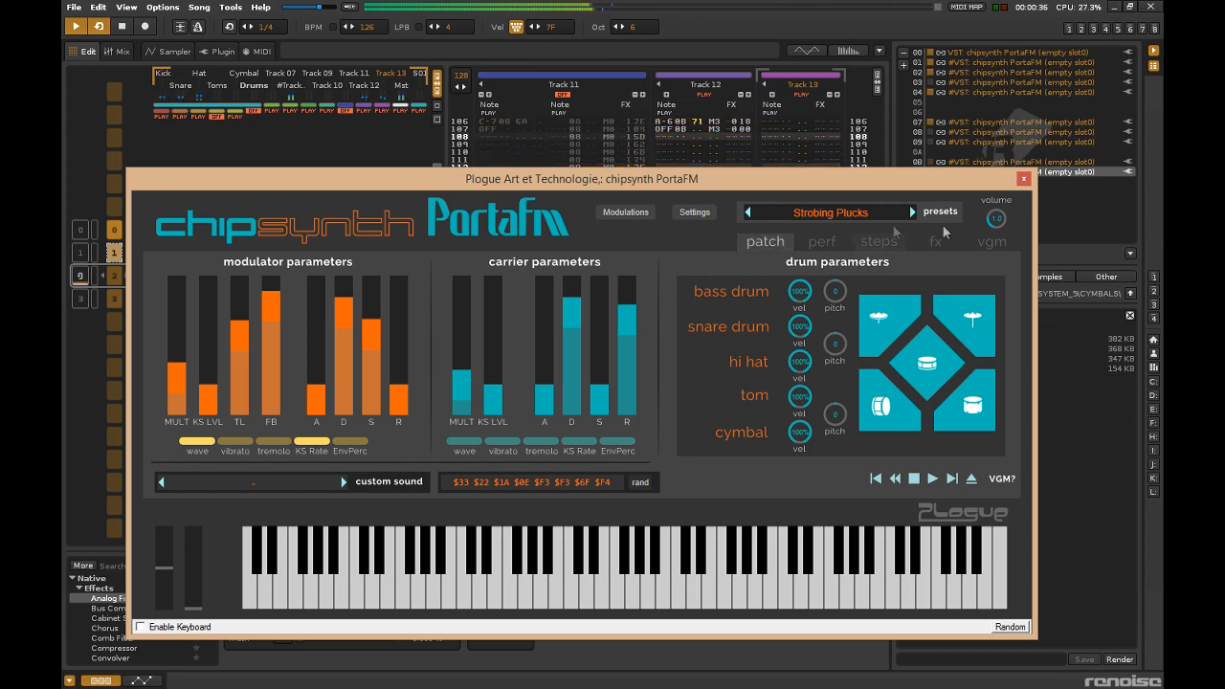
{"action": "left_click", "coordinate": [1022, 180]}
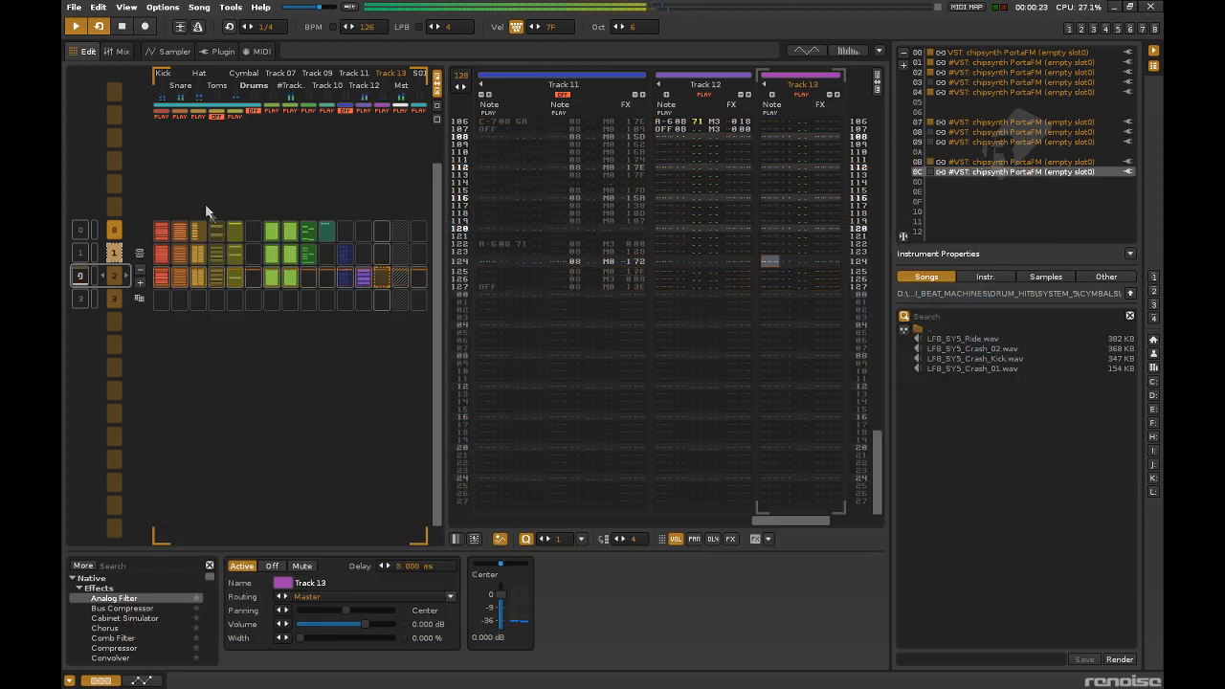
Record a short pluck melody with the slot 0C synth on Track 13 in pattern 2, and mute Track 12.
{"action": "left_click", "coordinate": [179, 30]}
{"action": "left_click", "coordinate": [146, 27]}
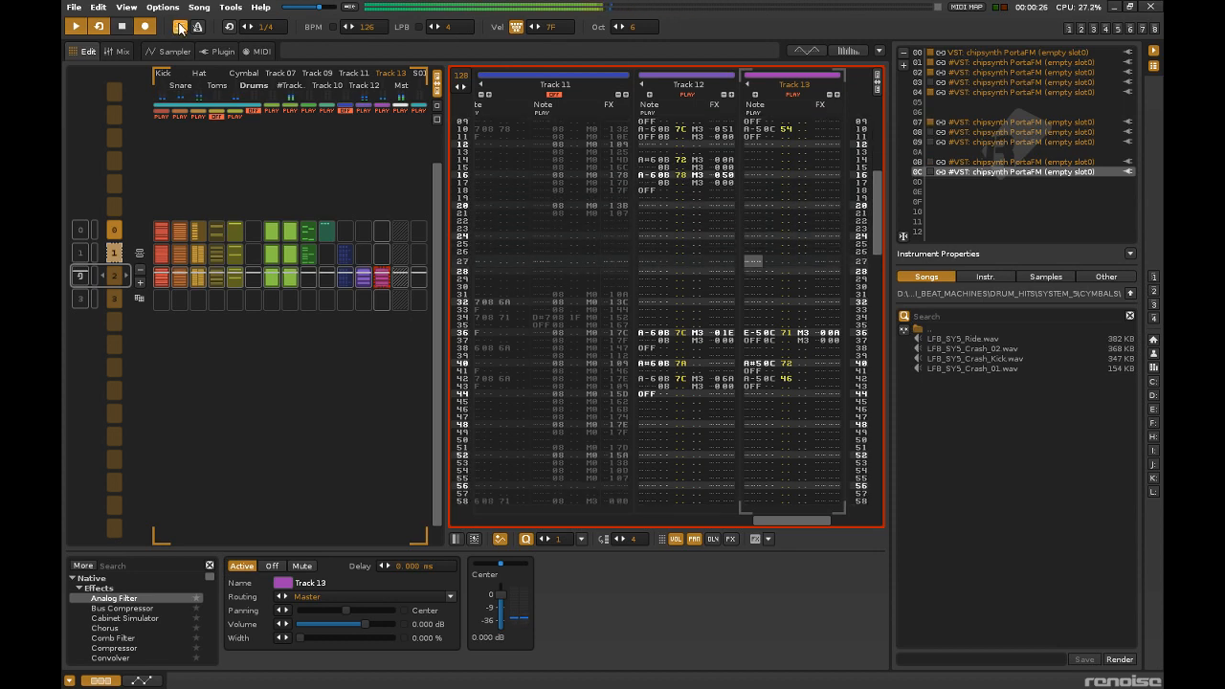
{"action": "left_click", "coordinate": [145, 29]}
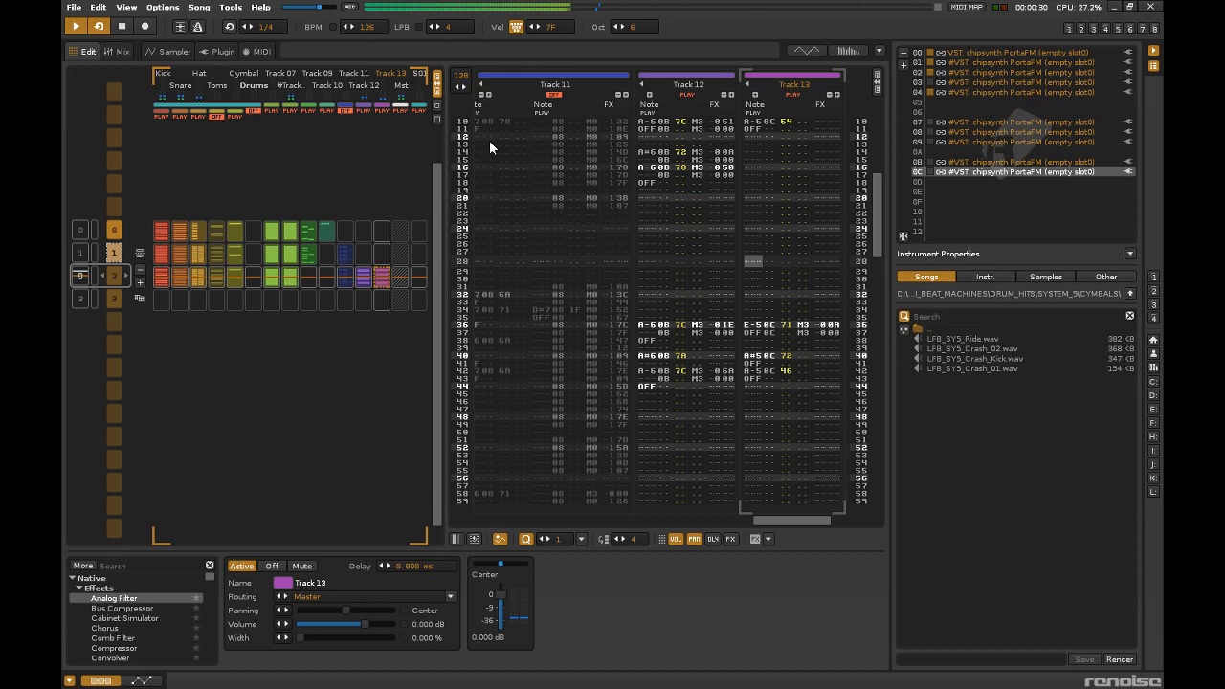
{"action": "left_click", "coordinate": [364, 111]}
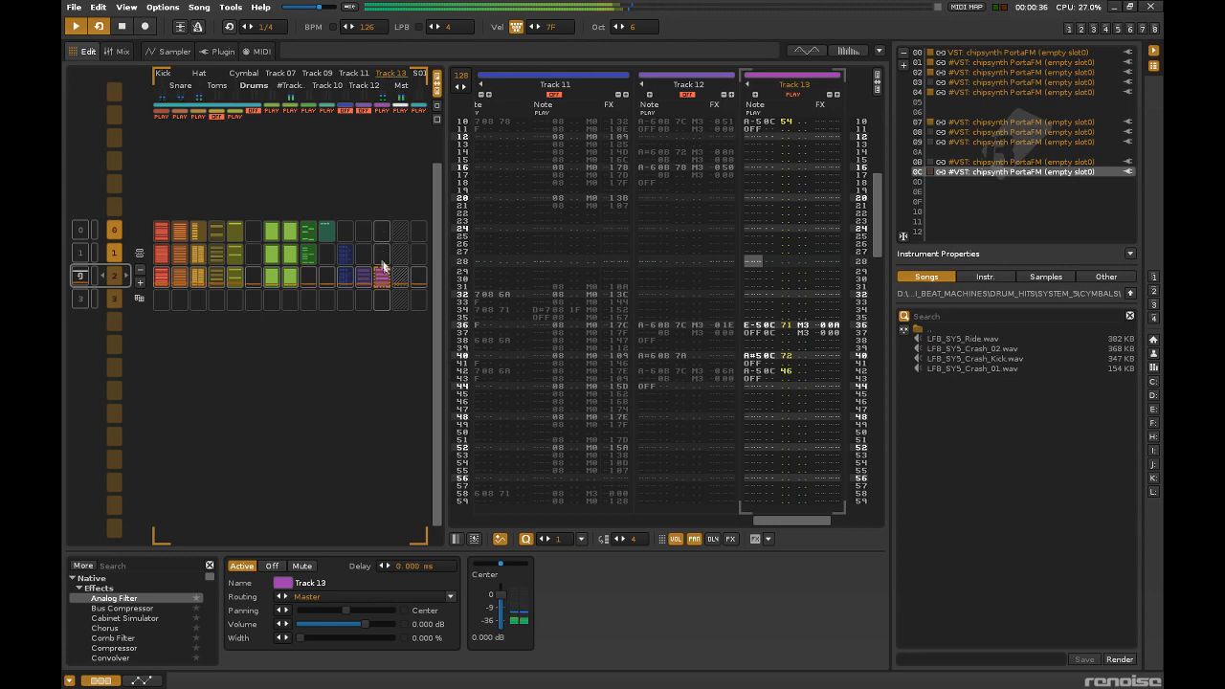
Set the slot 0C synth's Stereo Delay to 55% delay, 27% tap x-mix and 32% feedback.
{"action": "left_click", "coordinate": [169, 51]}
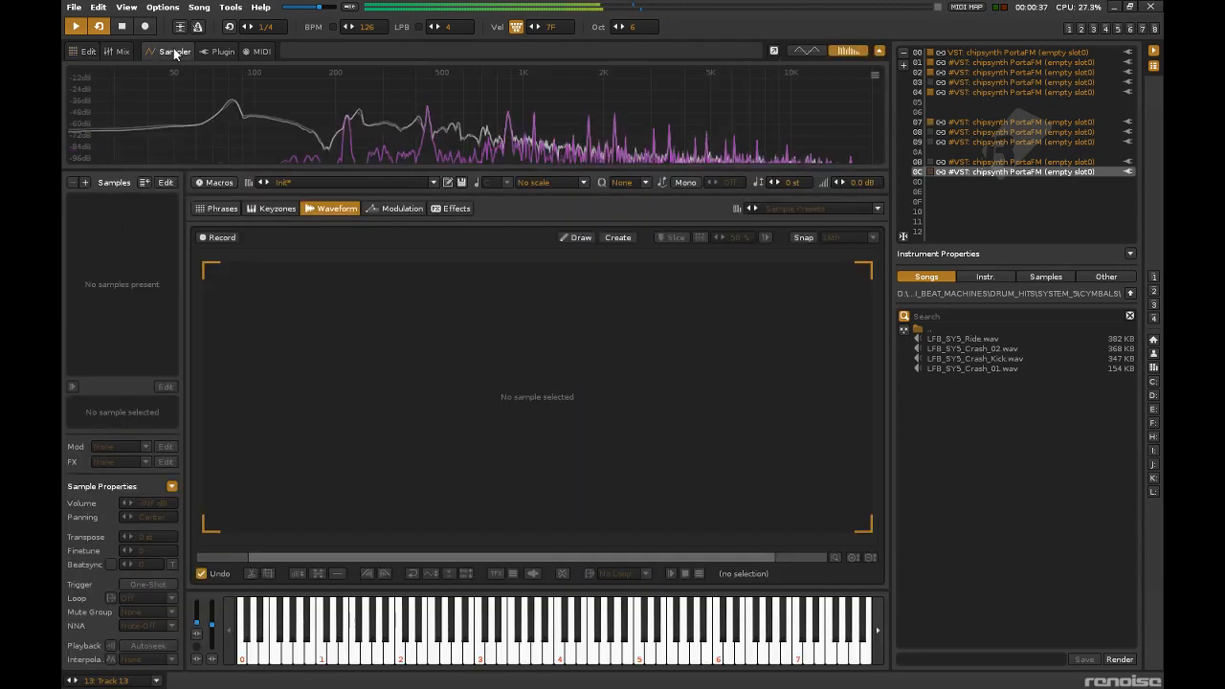
{"action": "double_click", "coordinate": [1020, 172]}
{"action": "left_click_drag", "start_coordinate": [651, 248], "coordinate": [630, 213]}
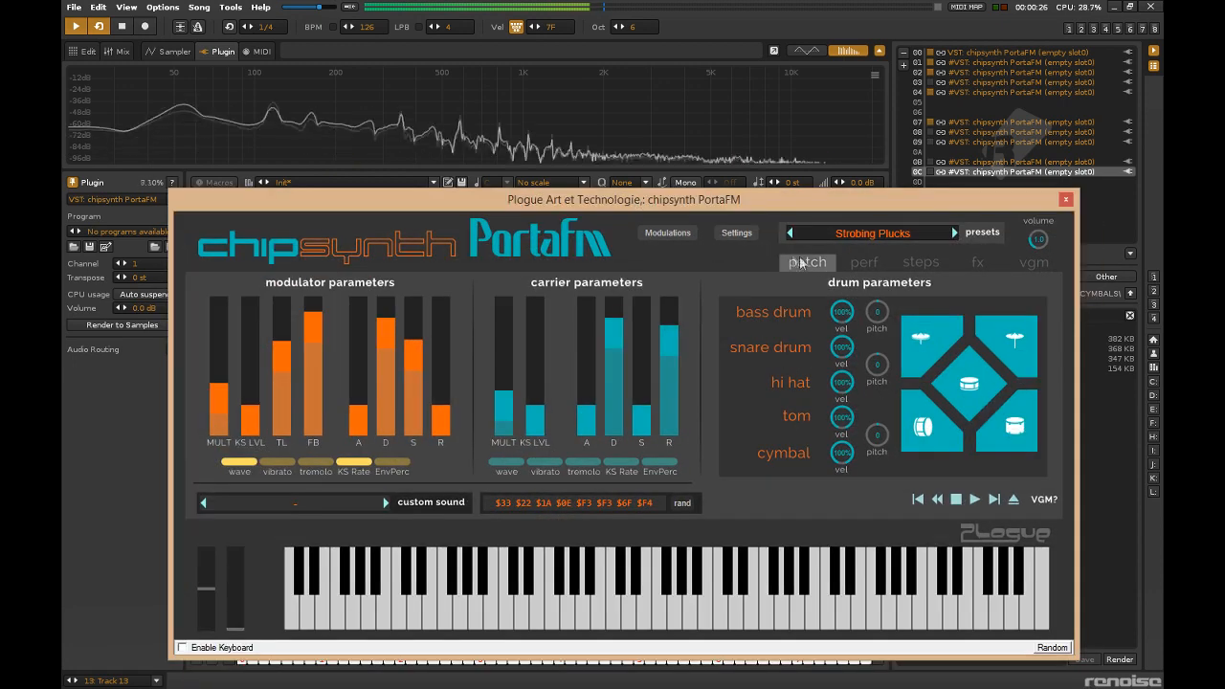
{"action": "left_click", "coordinate": [865, 262]}
{"action": "left_click", "coordinate": [920, 262]}
{"action": "left_click", "coordinate": [977, 262]}
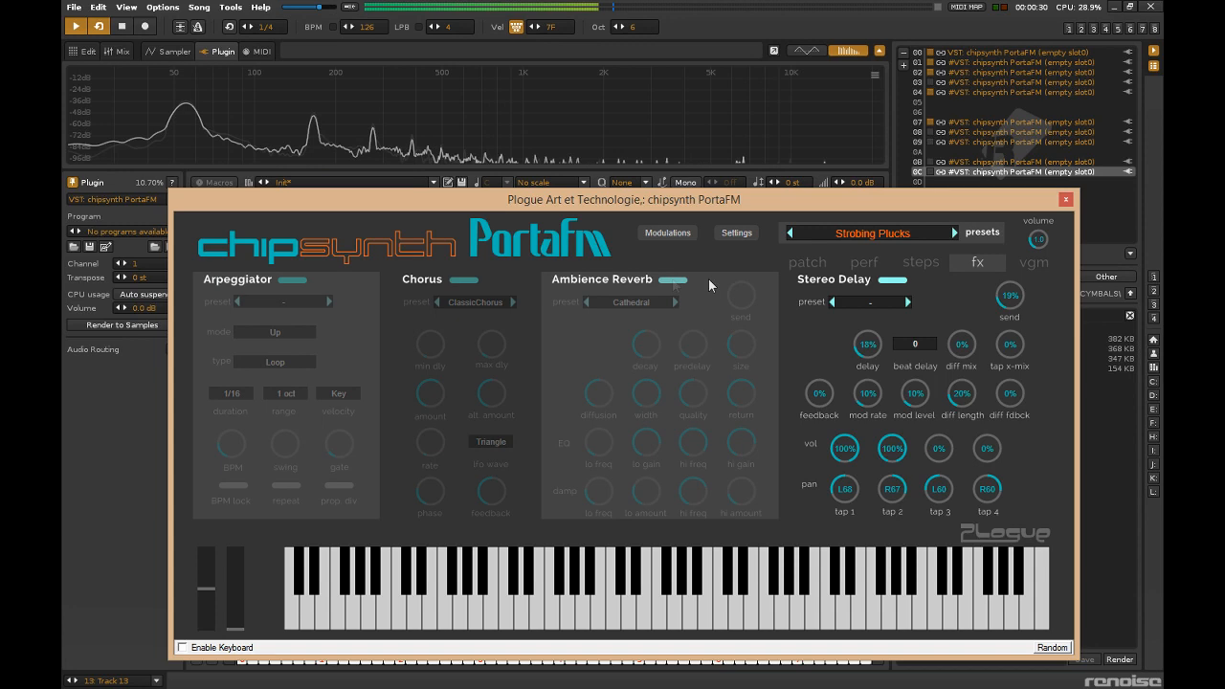
{"action": "left_click_drag", "start_coordinate": [868, 345], "coordinate": [865, 307]}
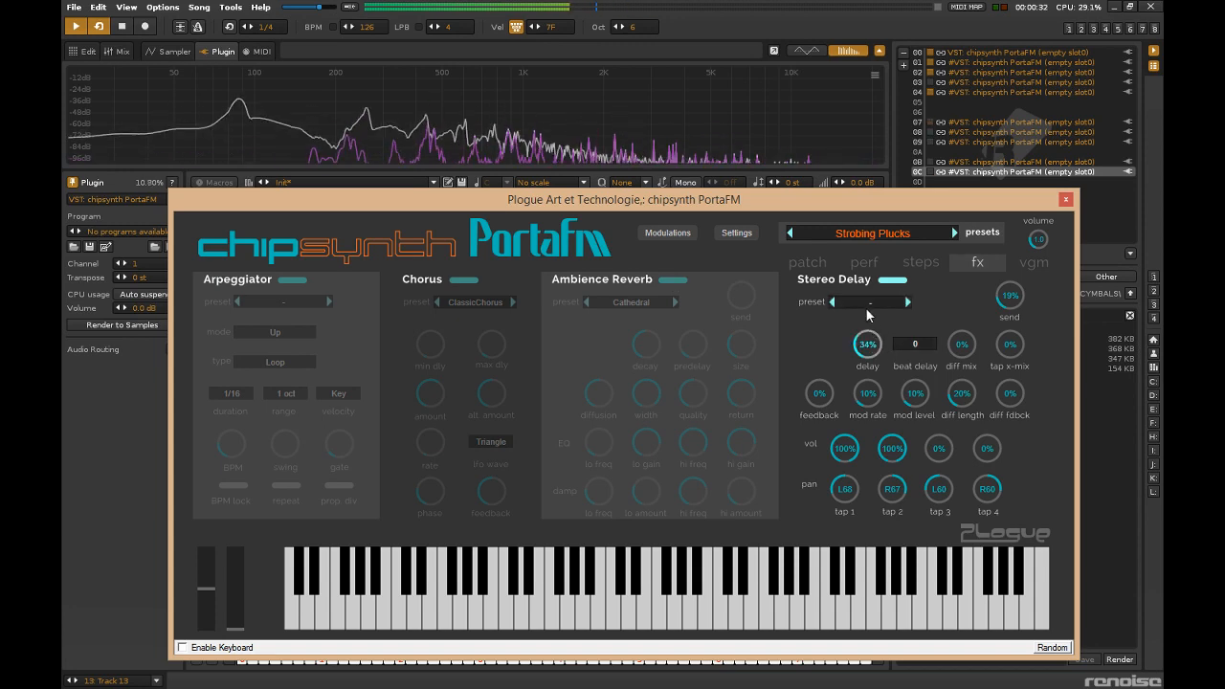
{"action": "left_click_drag", "start_coordinate": [995, 363], "coordinate": [1007, 304]}
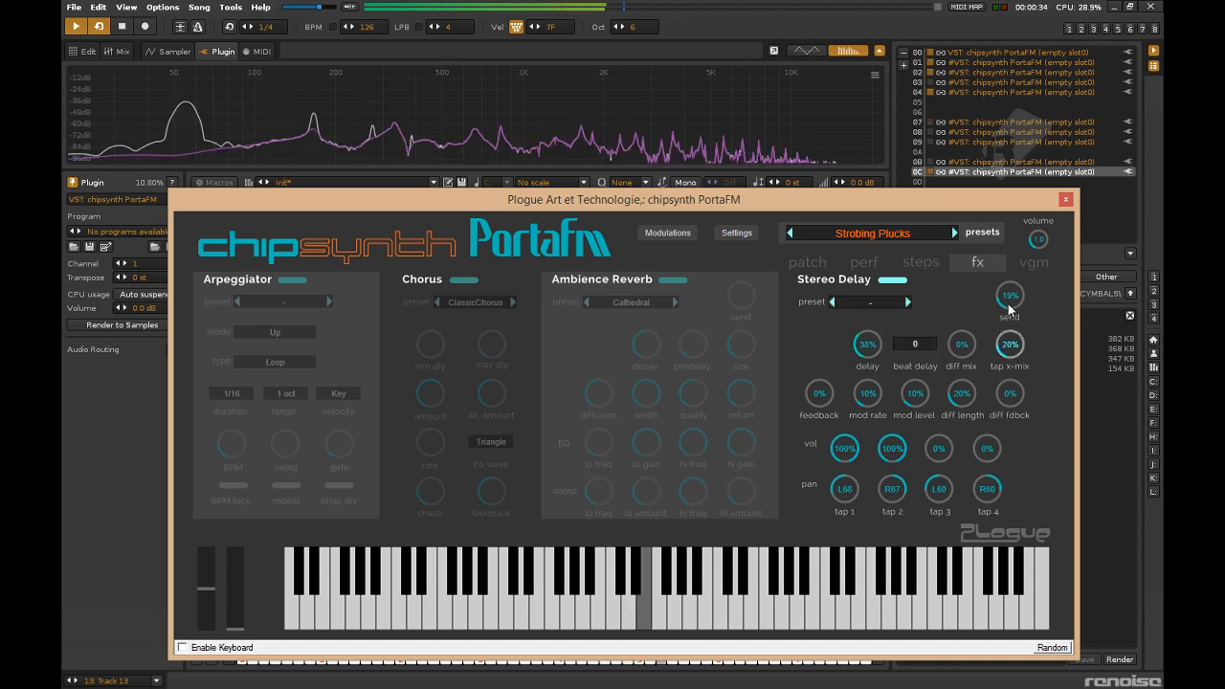
{"action": "left_click_drag", "start_coordinate": [867, 344], "coordinate": [830, 353]}
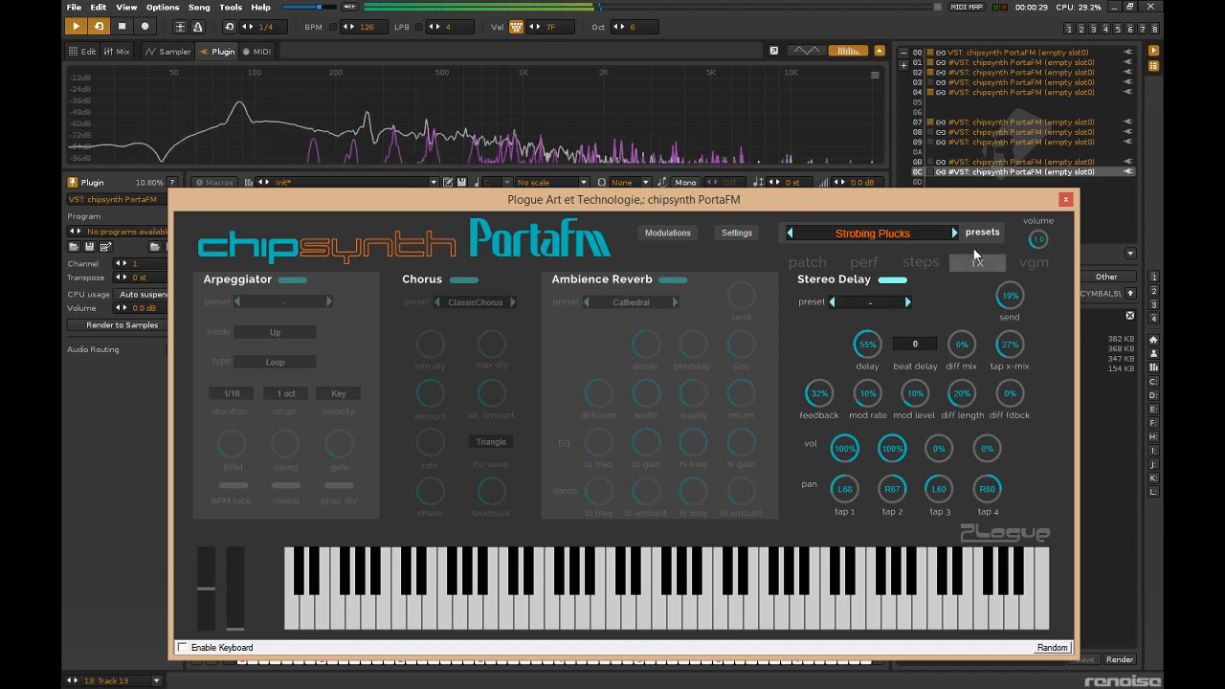
{"action": "left_click", "coordinate": [1065, 199]}
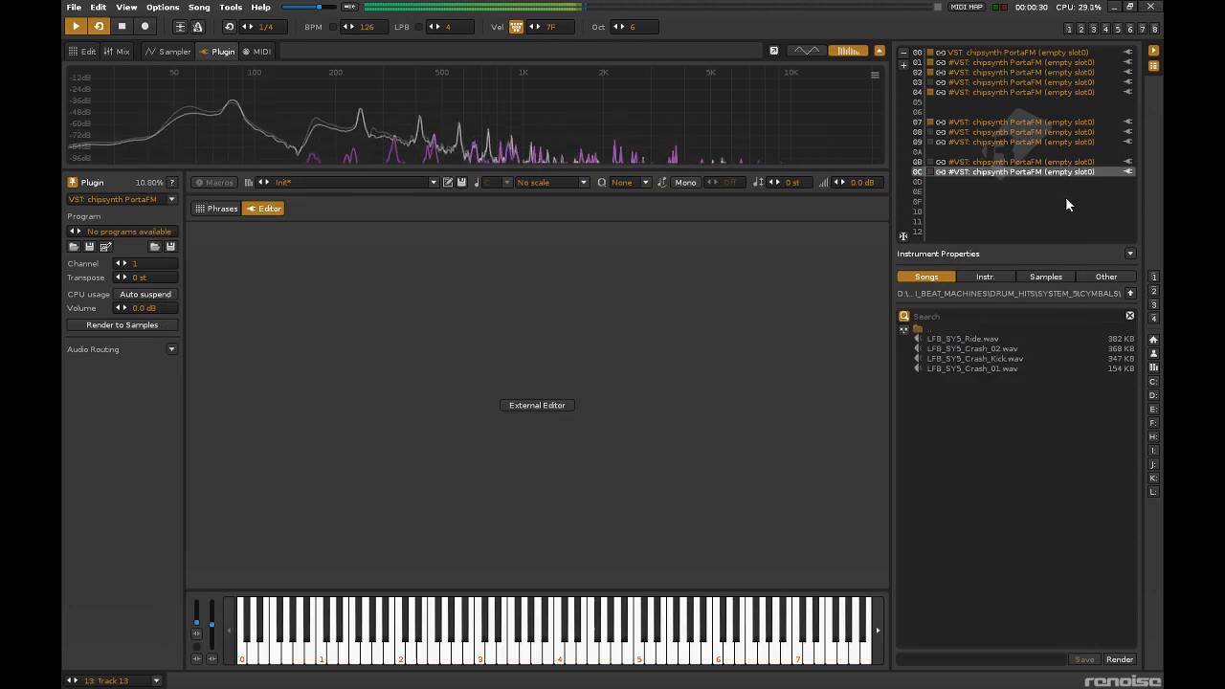
Select the empty instrument slot 0D and unmute the Drums group in the pattern view.
{"action": "left_click", "coordinate": [973, 181]}
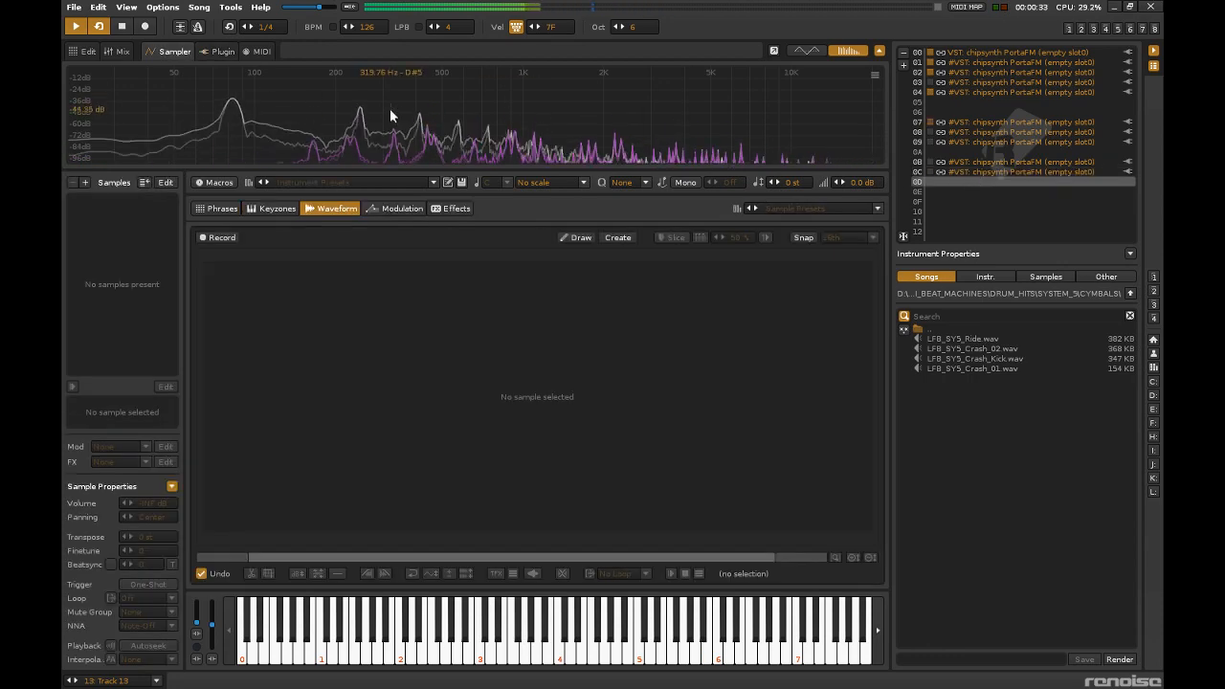
{"action": "left_click", "coordinate": [87, 52]}
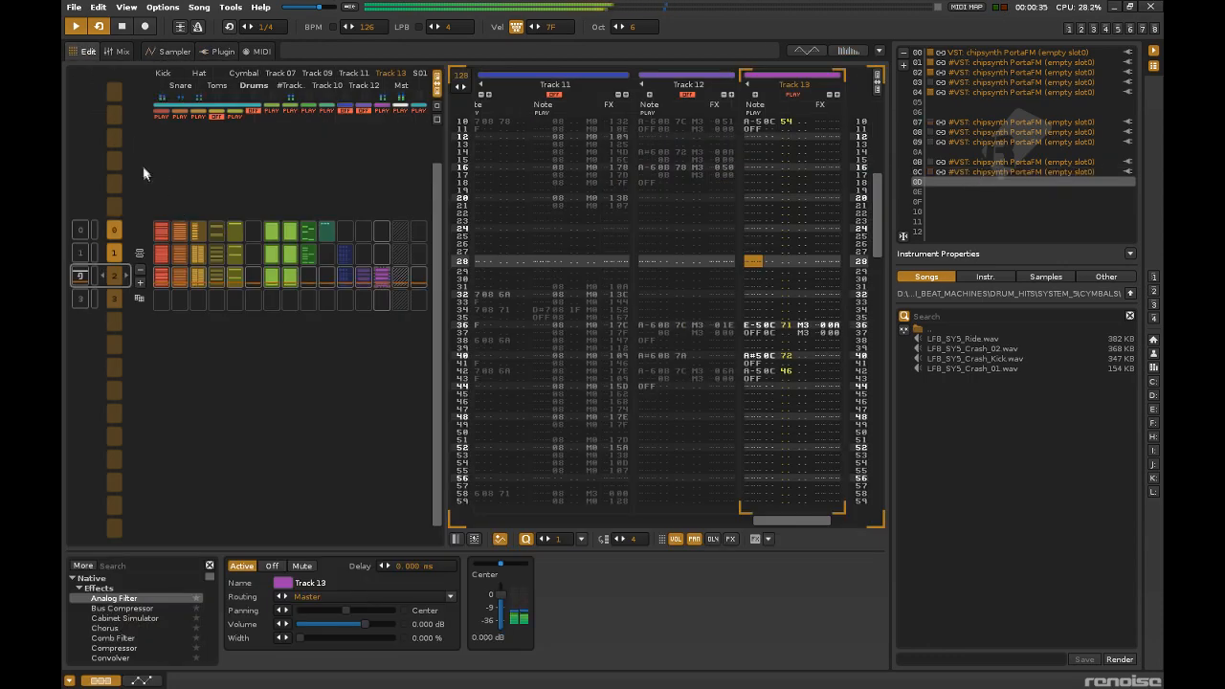
{"action": "left_click", "coordinate": [253, 113]}
Lower the Hat track's volume to -2.651 dB in the mixer.
{"action": "left_click", "coordinate": [196, 275]}
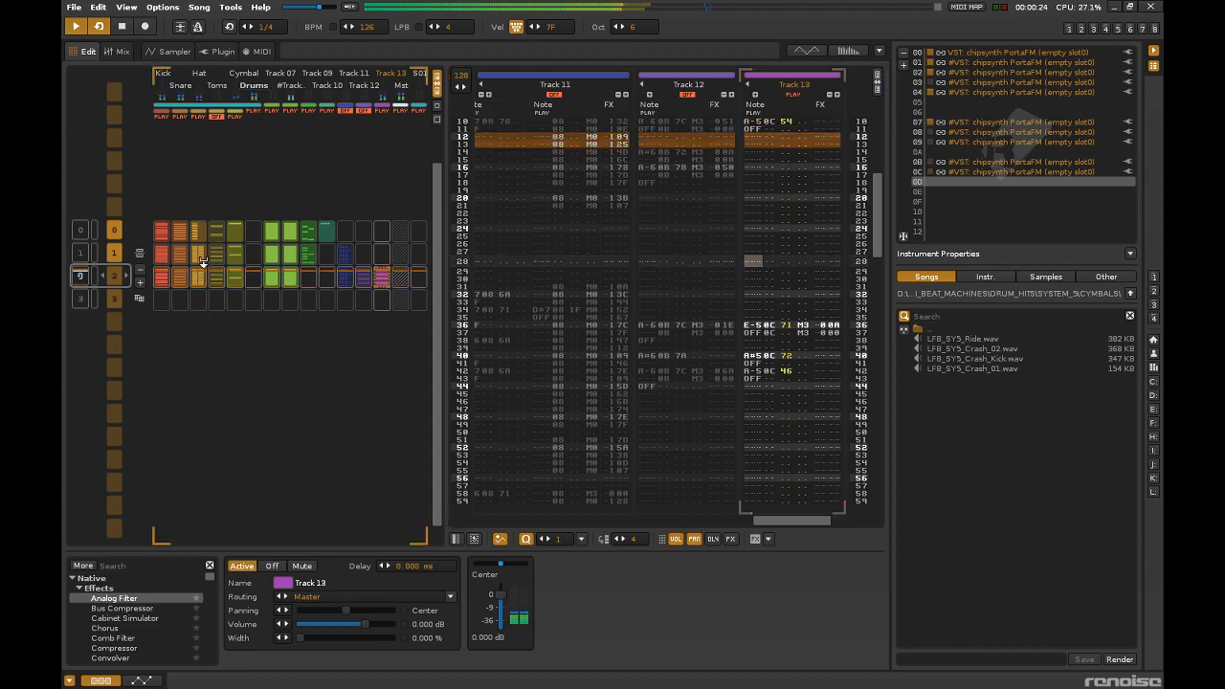
{"action": "left_click", "coordinate": [171, 52]}
{"action": "left_click", "coordinate": [116, 51]}
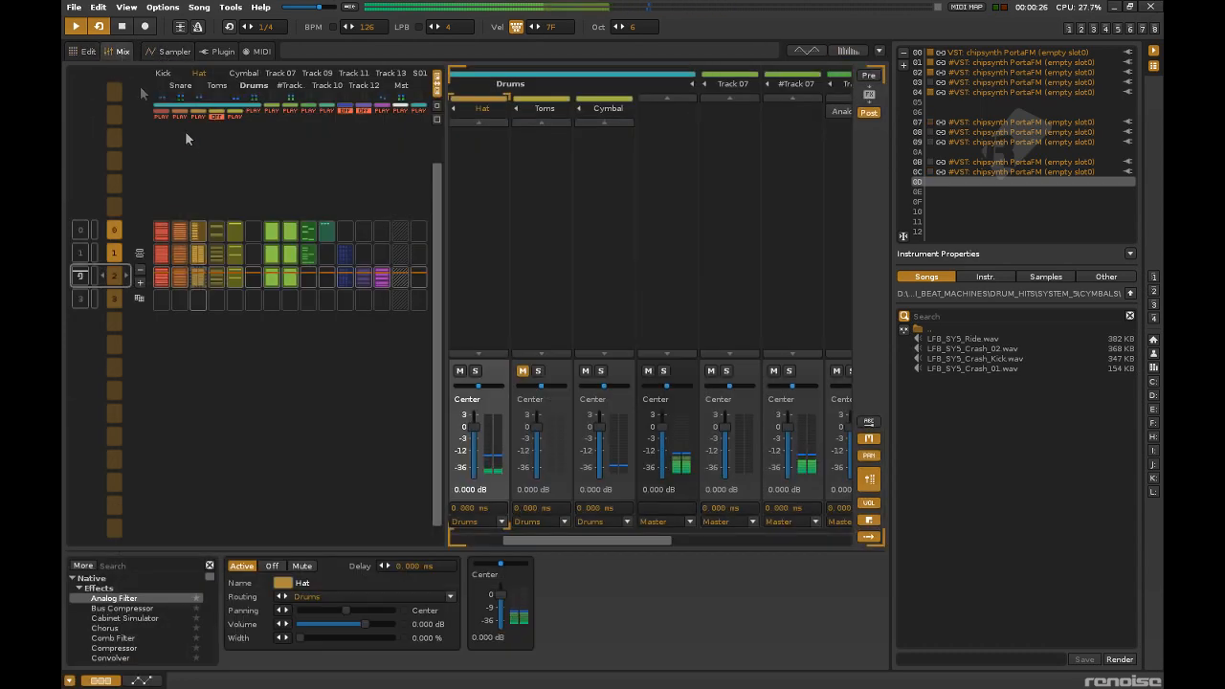
{"action": "left_click_drag", "start_coordinate": [560, 541], "coordinate": [512, 540]}
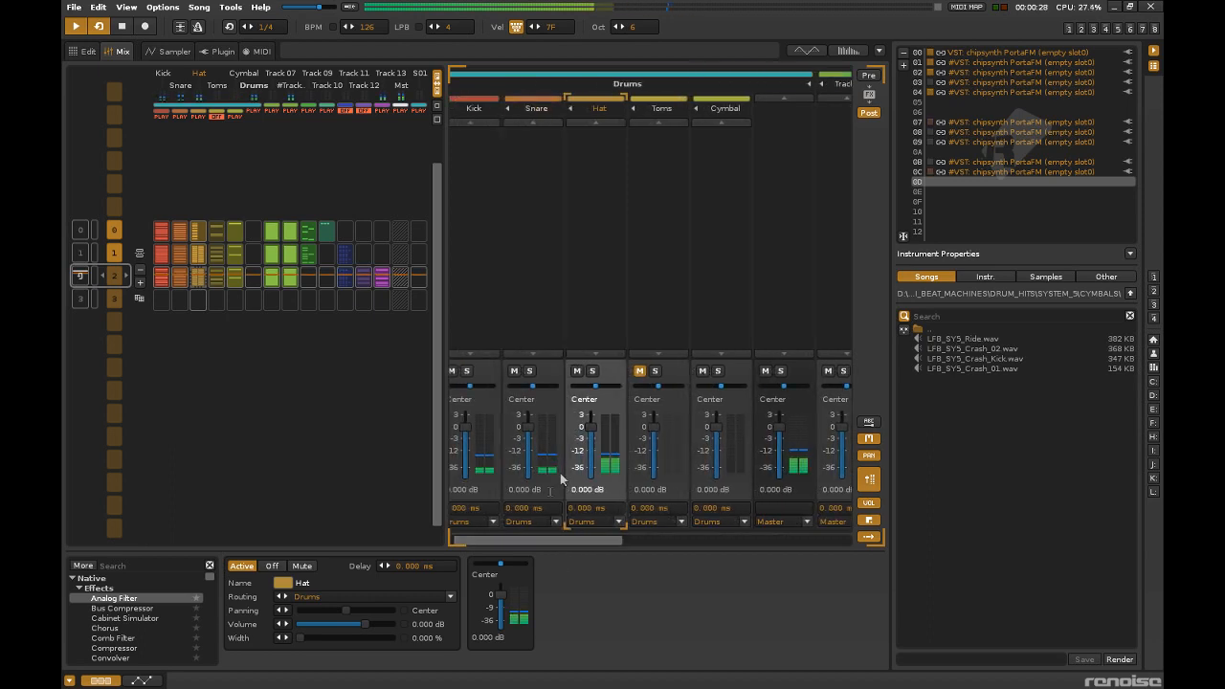
{"action": "left_click_drag", "start_coordinate": [590, 427], "coordinate": [590, 437]}
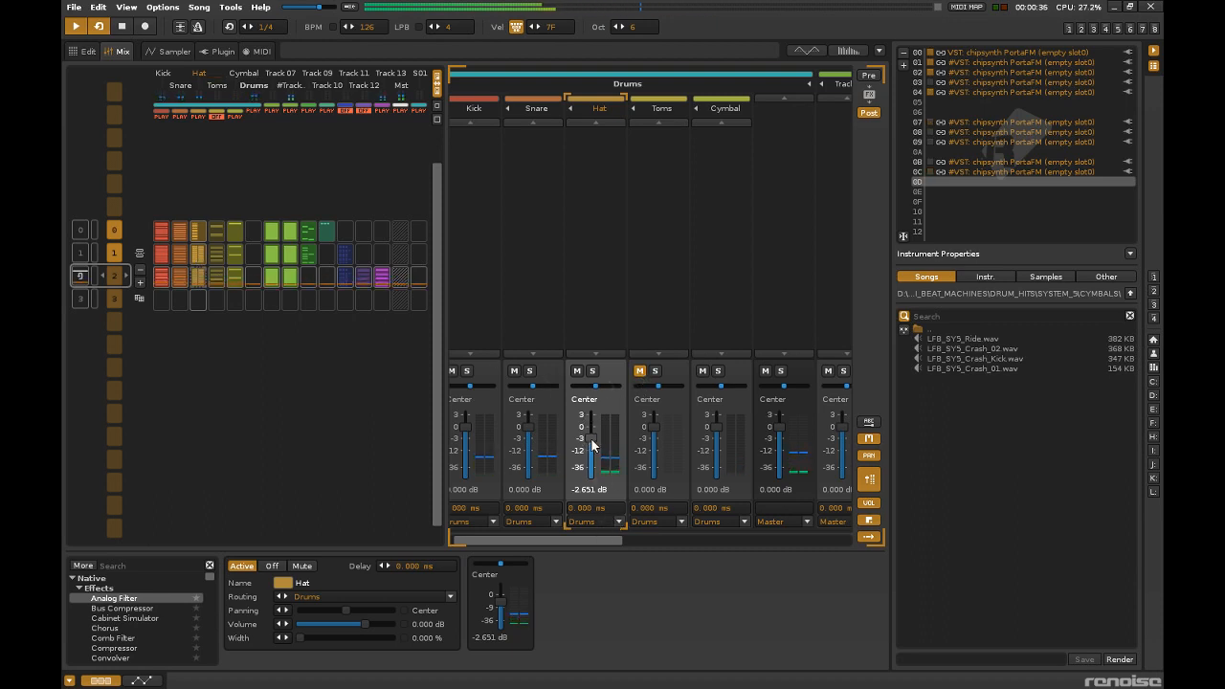
Copy the slot 0C PortaFM instrument into slot 0E, open the copy's editor and audition the presets that follow Strobing Plucks.
{"action": "mouse_move", "coordinate": [994, 171]}
{"action": "left_mouse_down"}
{"action": "mouse_move", "coordinate": [1006, 203]}
{"action": "mouse_move", "coordinate": [1000, 190]}
{"action": "left_mouse_up"}
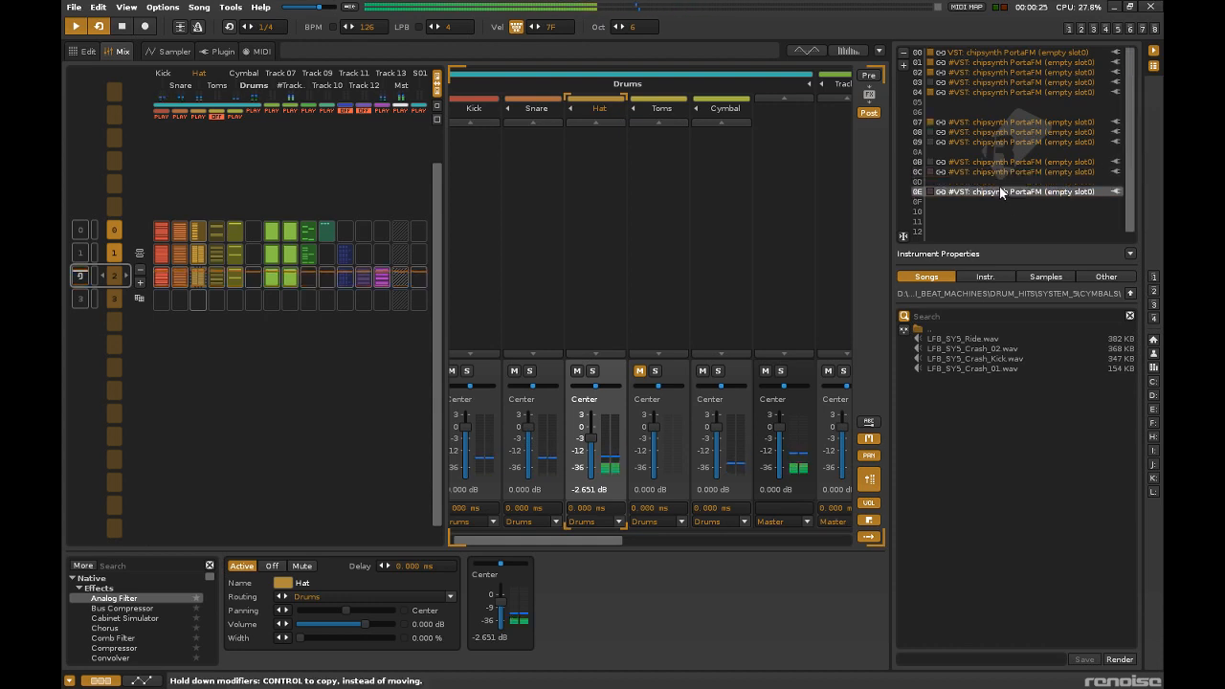
{"action": "double_click", "coordinate": [1000, 190]}
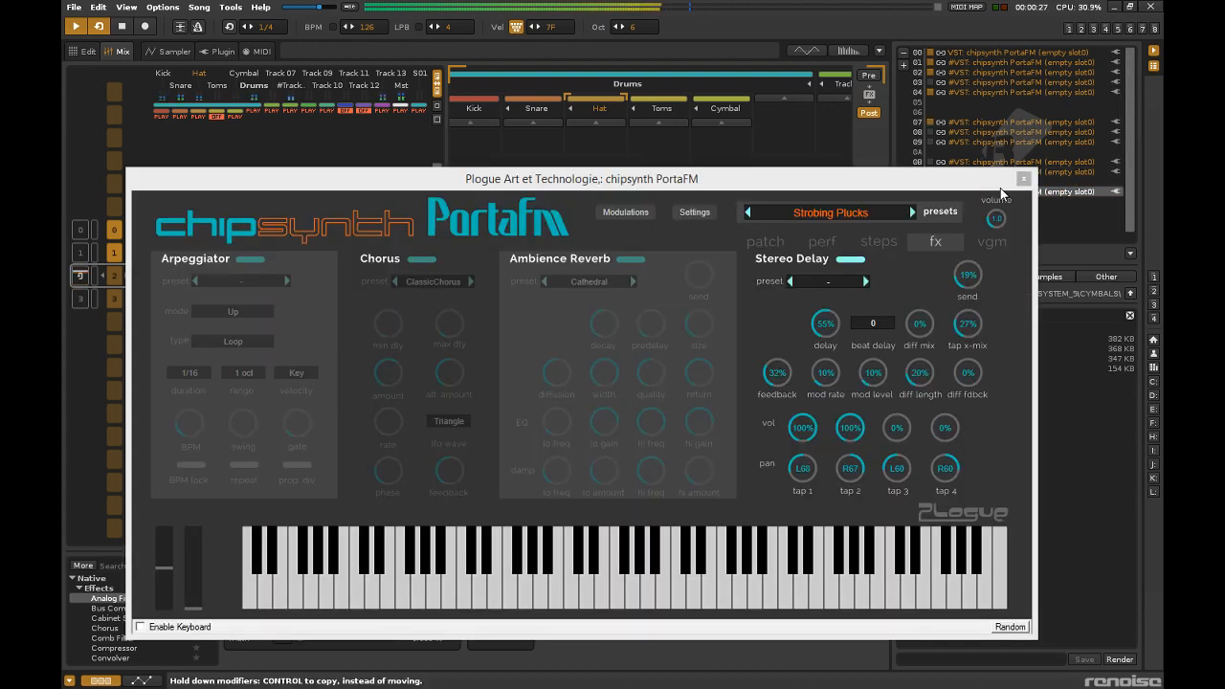
{"action": "left_click", "coordinate": [911, 209]}
{"action": "left_click", "coordinate": [911, 209]}
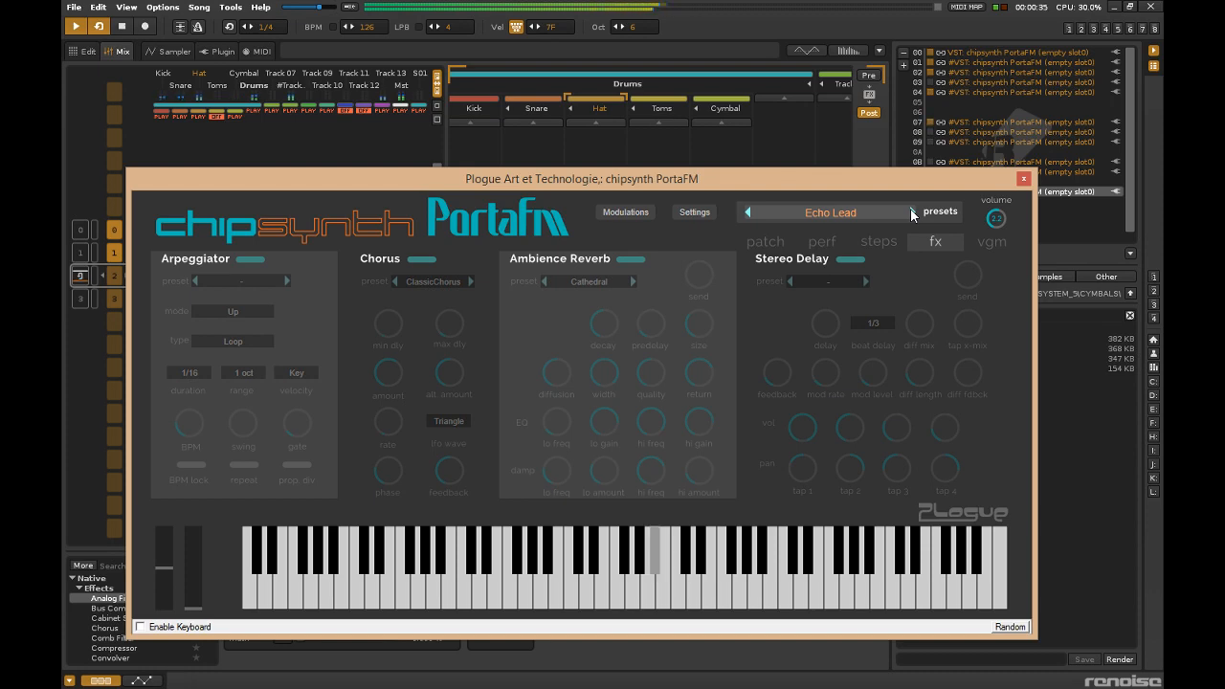
{"action": "left_click", "coordinate": [911, 209]}
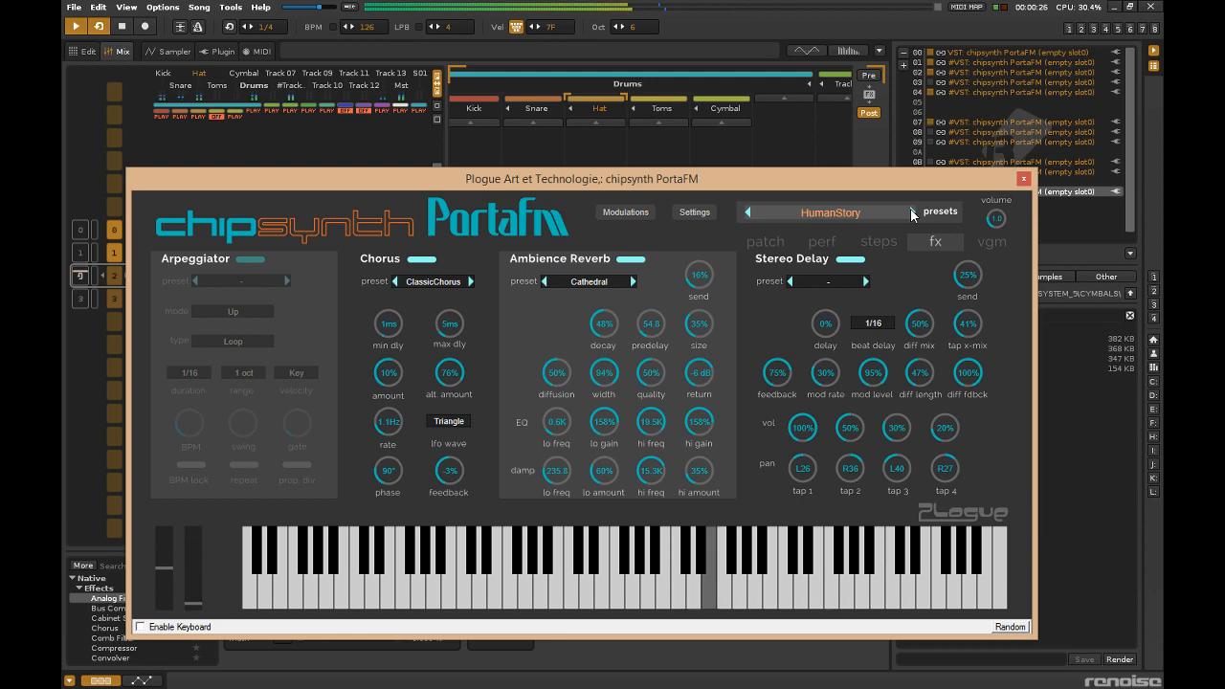
{"action": "left_click", "coordinate": [911, 213]}
{"action": "left_click", "coordinate": [912, 212]}
Load the Dirty Lead preset from the MonoLeads category into the slot 0E synth and close its editor.
{"action": "left_click", "coordinate": [871, 215]}
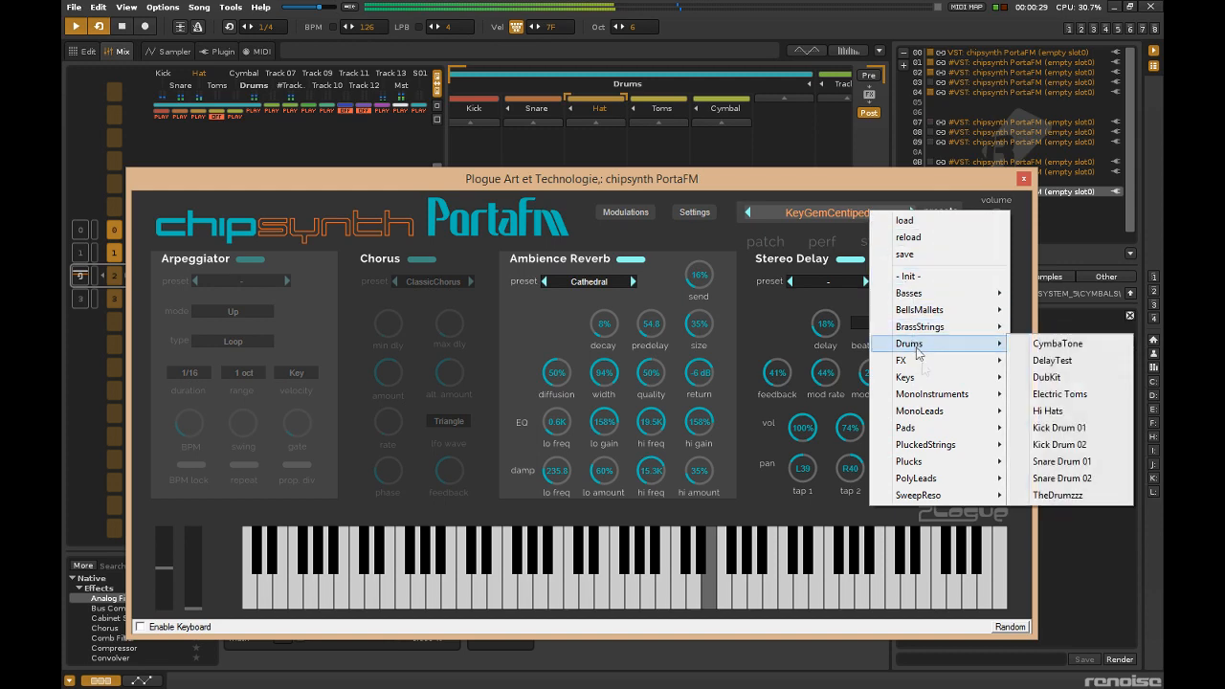
{"action": "mouse_move", "coordinate": [948, 413]}
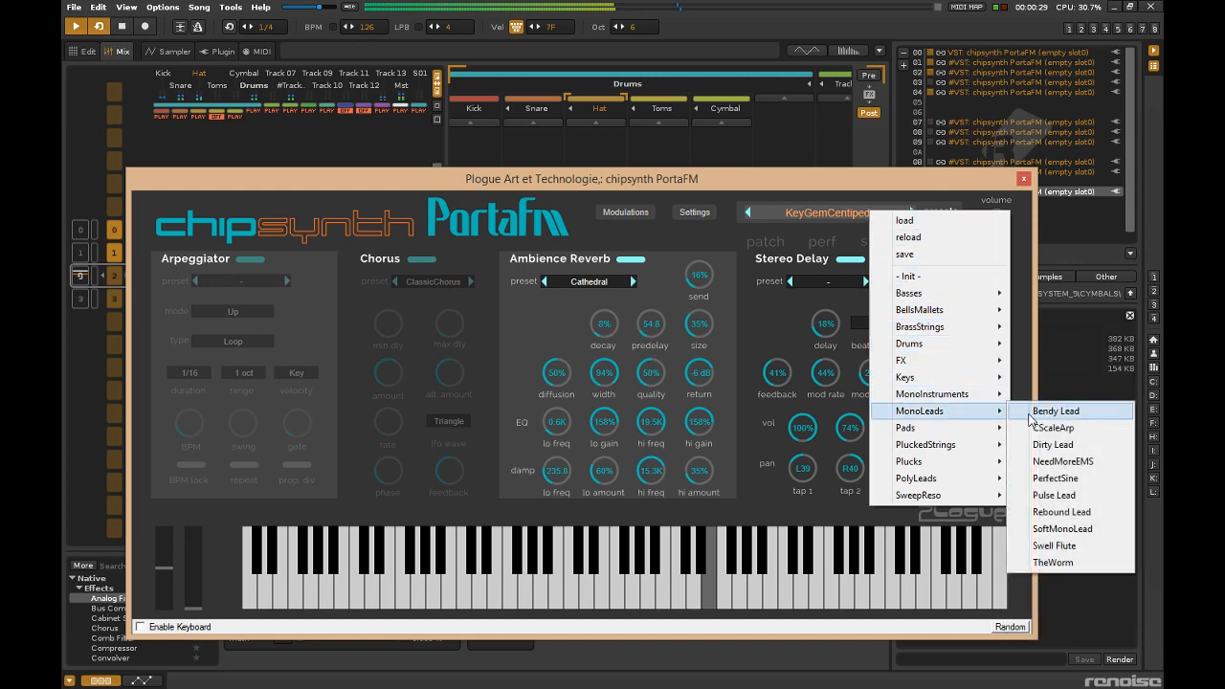
{"action": "left_click", "coordinate": [1041, 443]}
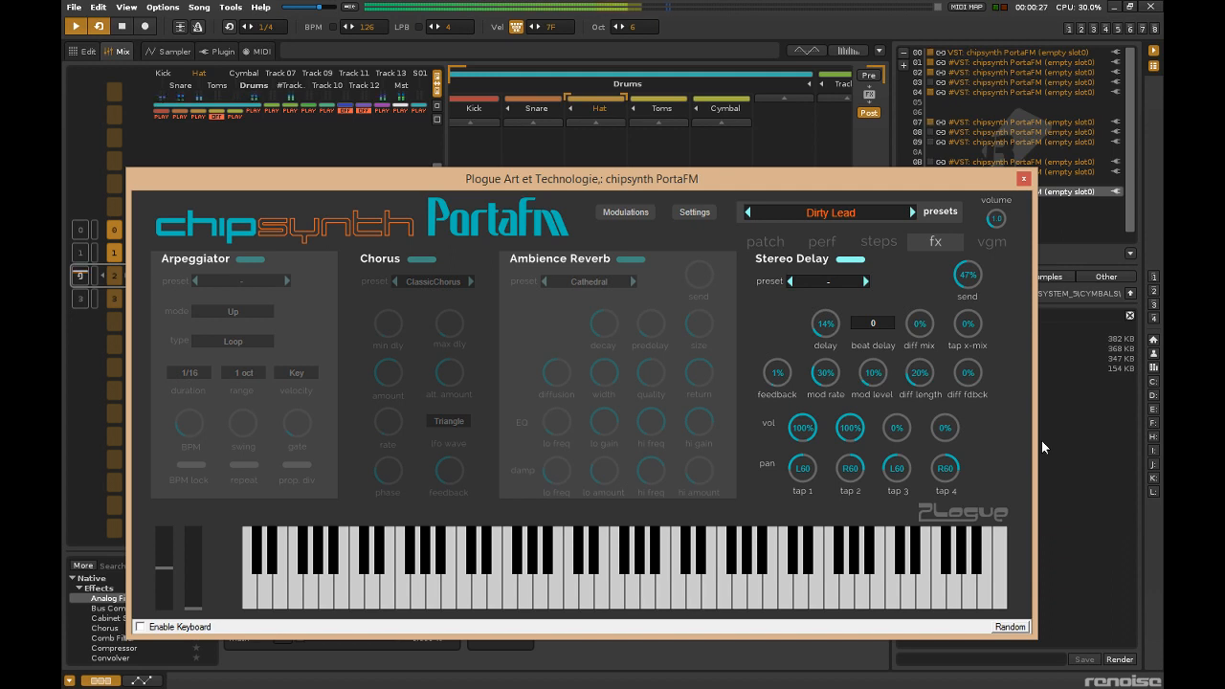
{"action": "left_click", "coordinate": [1072, 196]}
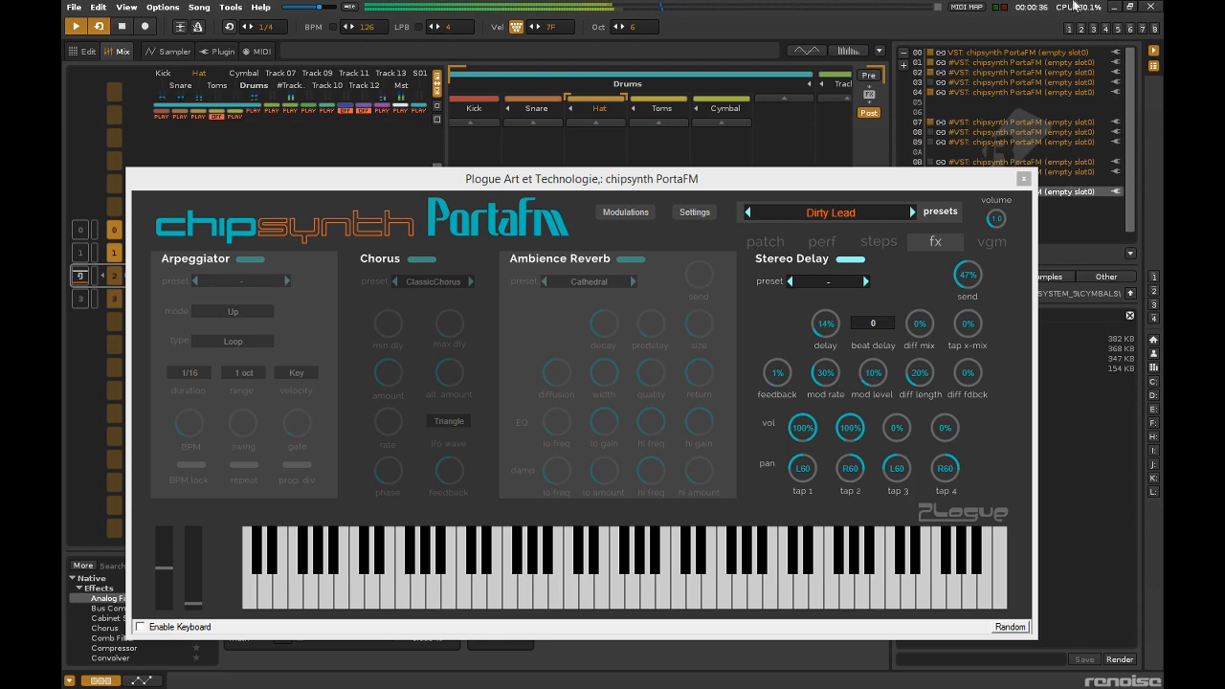
{"action": "left_click", "coordinate": [1022, 178]}
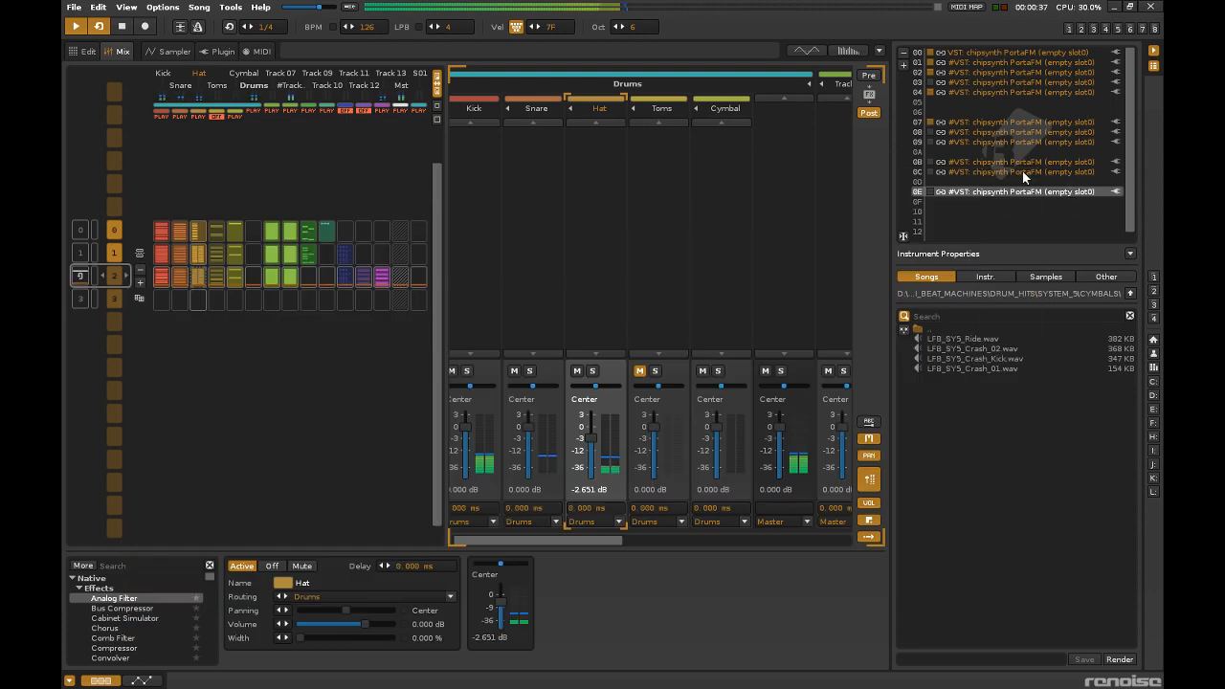
Insert a new track directly after Track 13.
{"action": "right_click", "coordinate": [380, 276]}
{"action": "left_click", "coordinate": [398, 321]}
{"action": "right_click", "coordinate": [381, 277]}
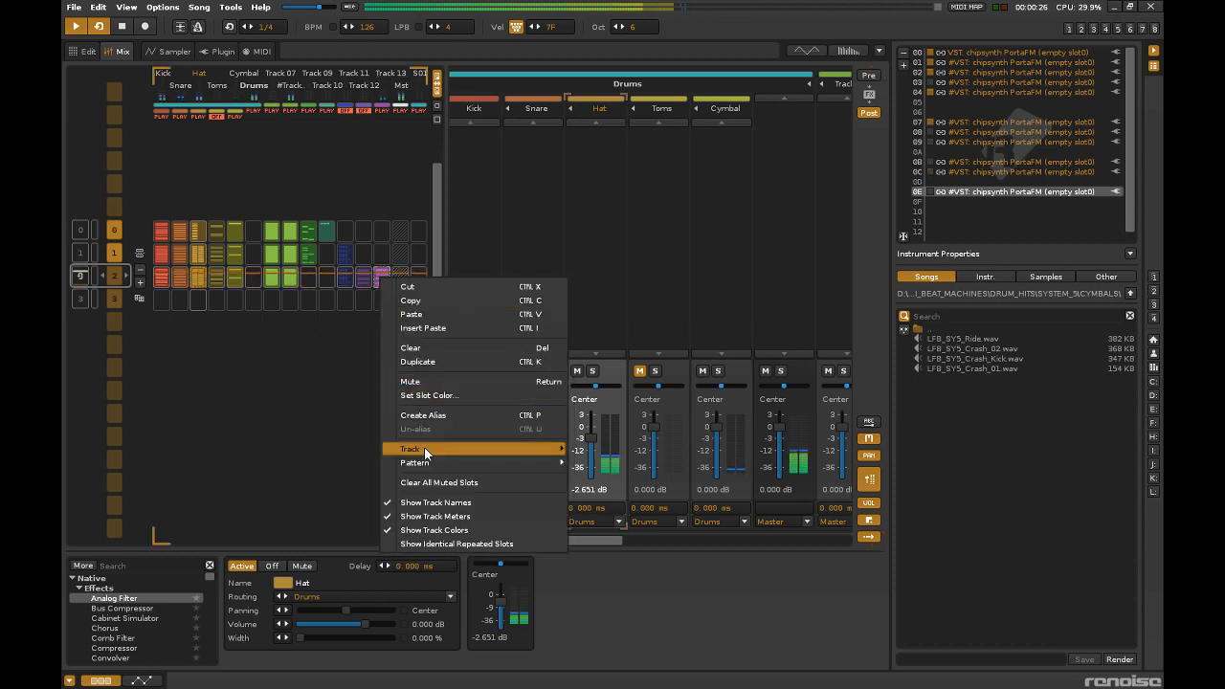
{"action": "mouse_move", "coordinate": [514, 457]}
{"action": "left_click", "coordinate": [614, 510]}
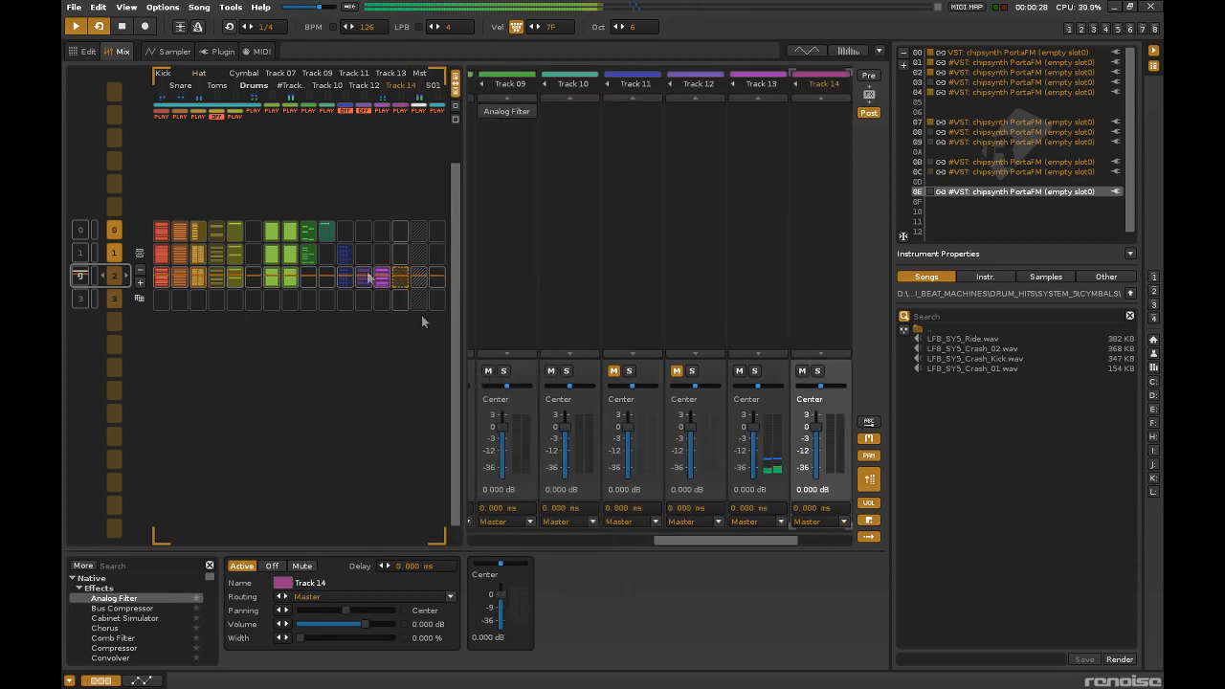
Record a lead melody with the slot 0E synth on Track 14 in pattern 2, with pattern following on during the take.
{"action": "left_click", "coordinate": [179, 27]}
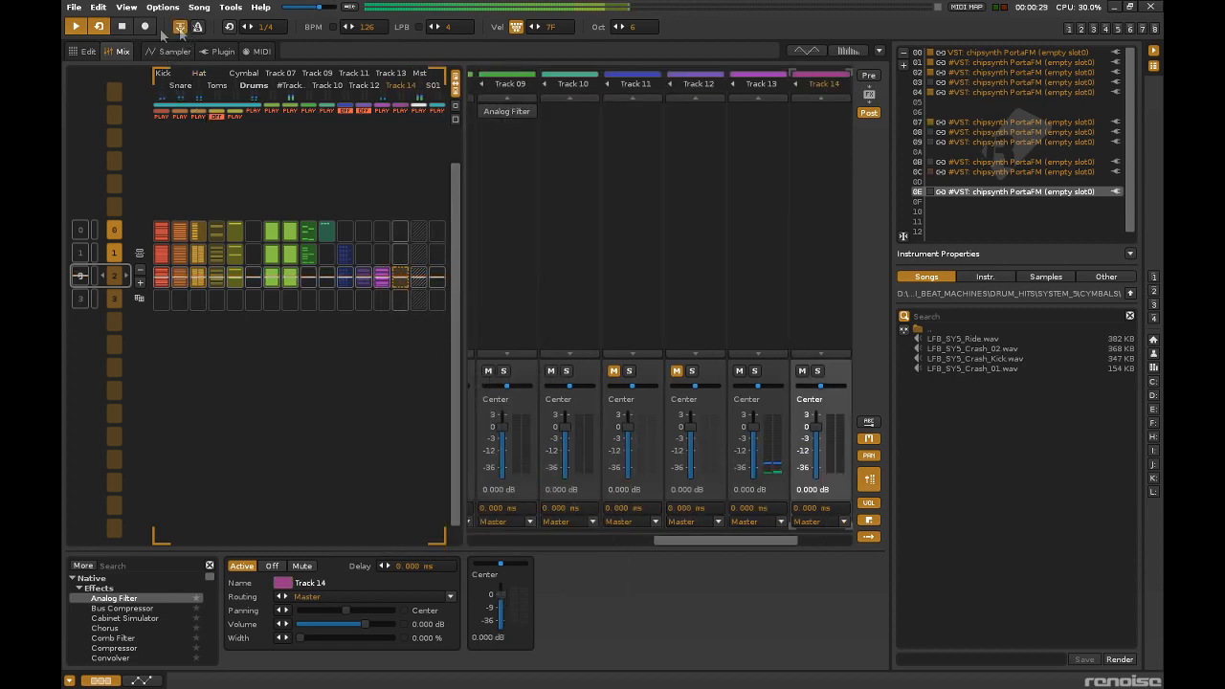
{"action": "left_click", "coordinate": [96, 50]}
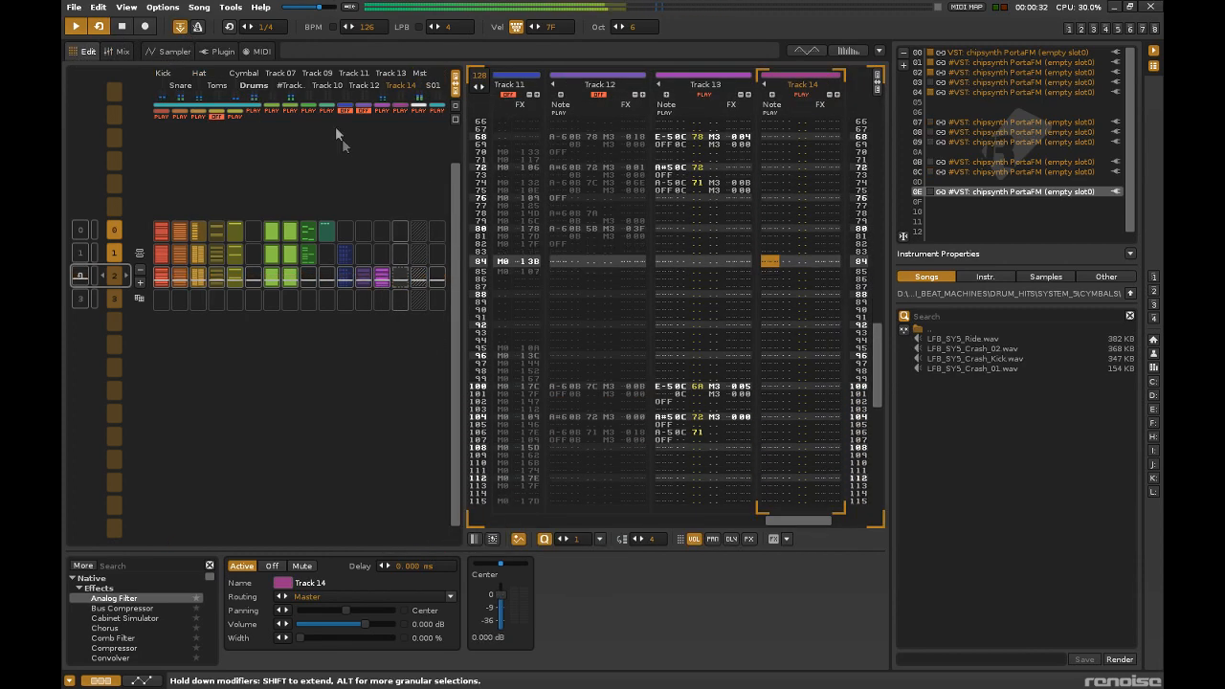
{"action": "left_click", "coordinate": [145, 26]}
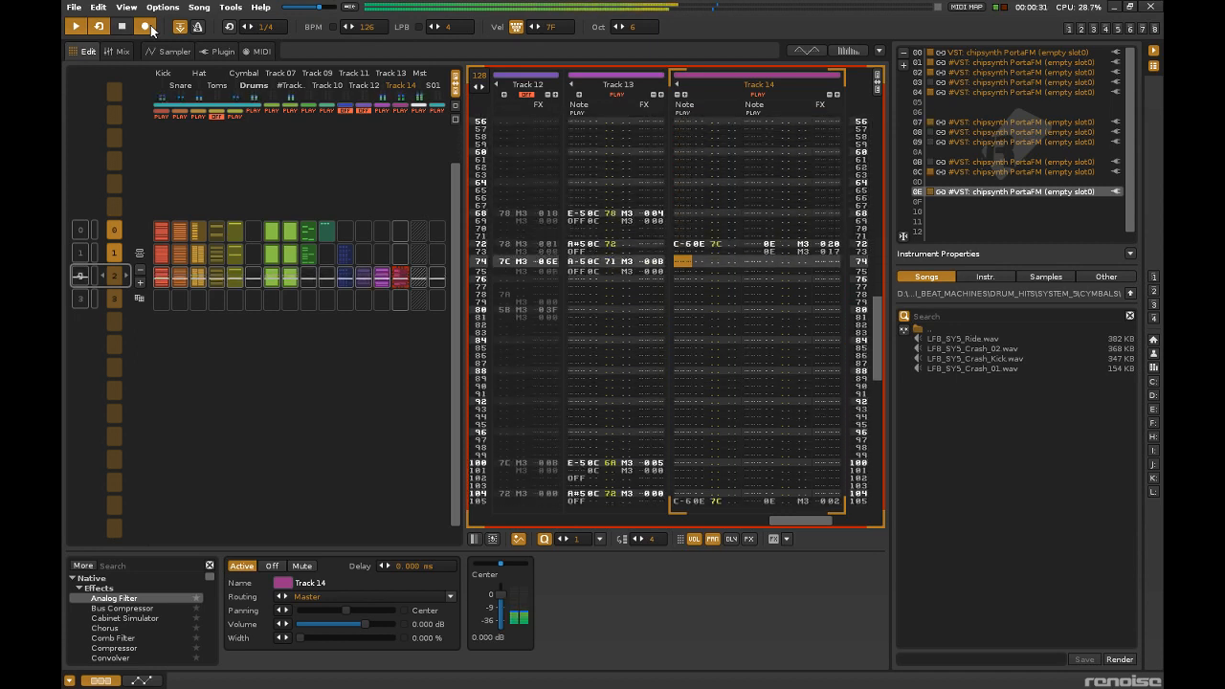
{"action": "left_click", "coordinate": [146, 27]}
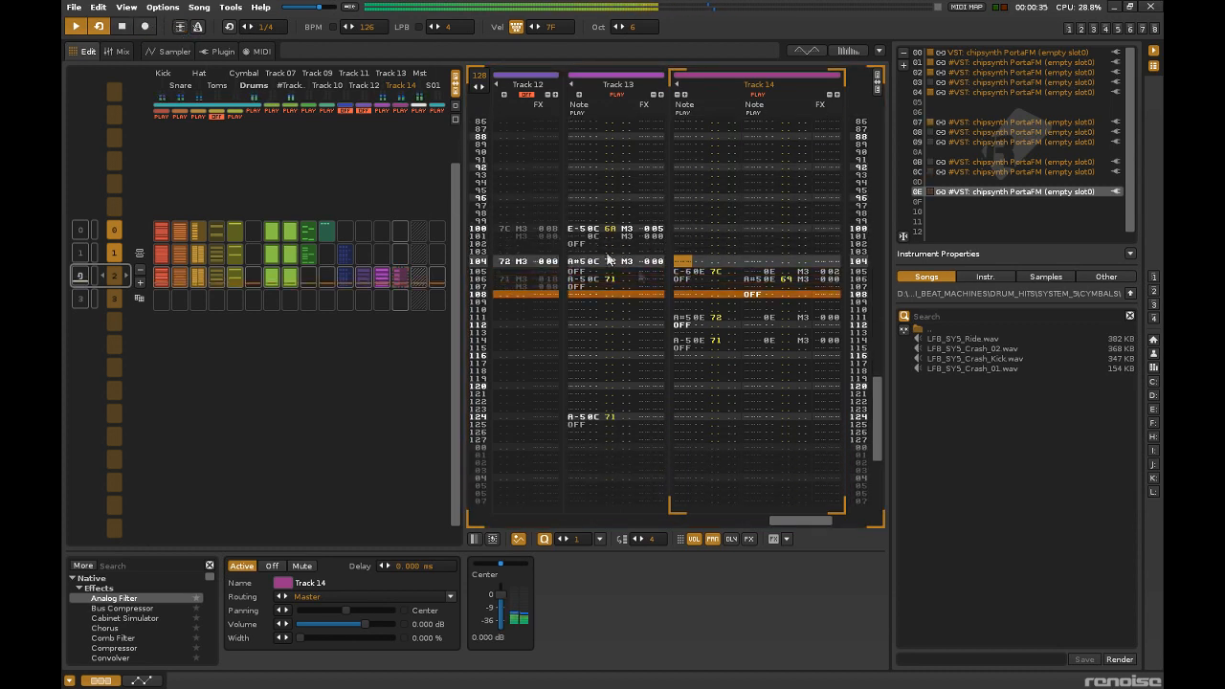
Replace the notes near the end of Track 14 in pattern 2 with a copy of an earlier phrase, starting at line 96.
{"action": "key", "text": "space"}
{"action": "left_click_drag", "start_coordinate": [689, 229], "coordinate": [723, 246]}
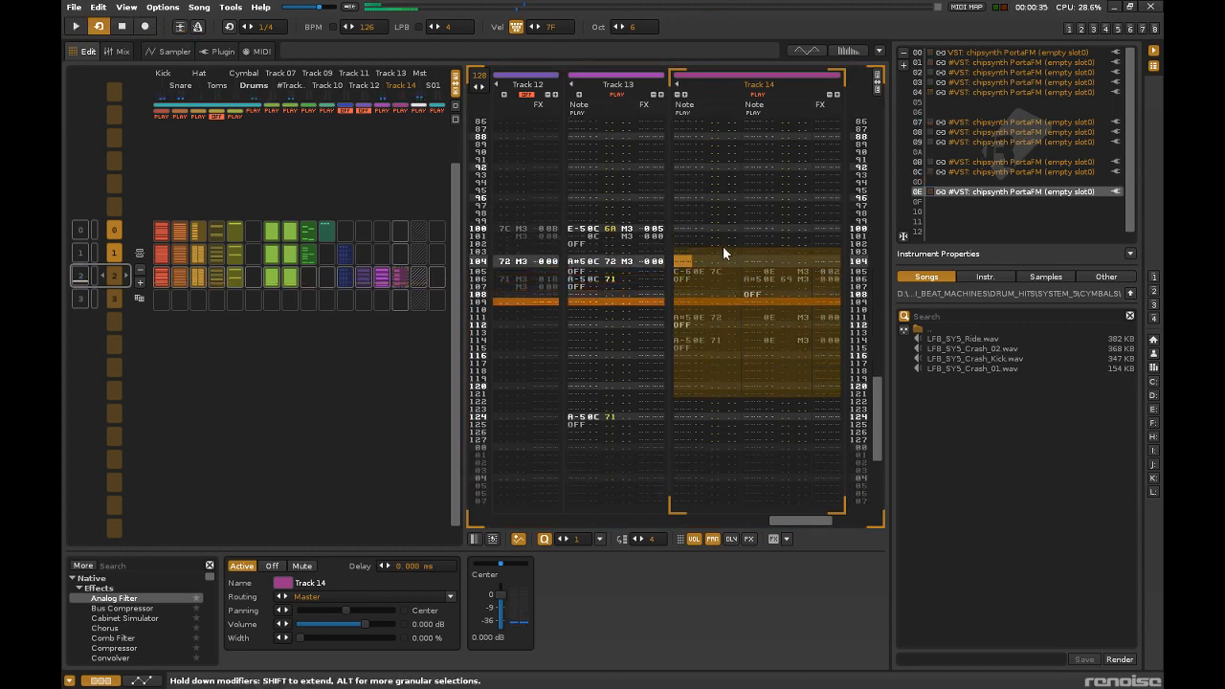
{"action": "key", "text": "space"}
{"action": "left_click_drag", "start_coordinate": [875, 409], "coordinate": [890, 143]}
{"action": "left_click_drag", "start_coordinate": [827, 409], "coordinate": [691, 177]}
{"action": "mouse_move", "coordinate": [700, 287]}
{"action": "left_mouse_down"}
{"action": "mouse_move", "coordinate": [724, 666]}
{"action": "mouse_move", "coordinate": [704, 269]}
{"action": "left_mouse_up"}
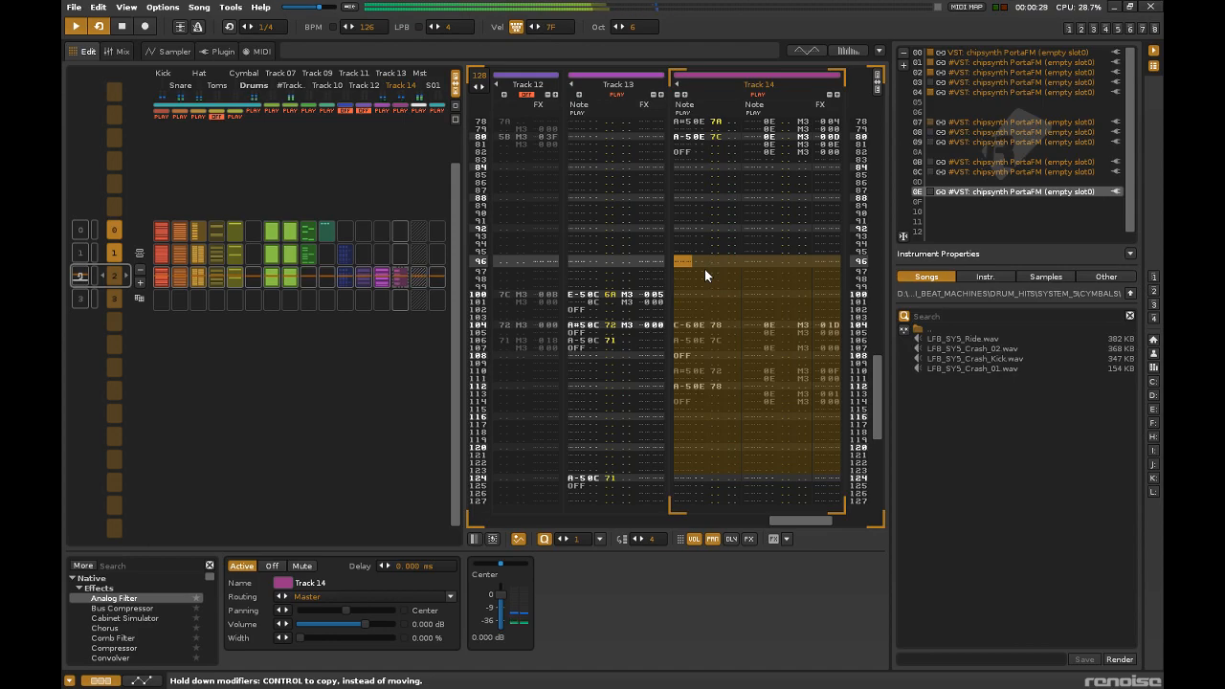
Open the slot 0E synth's editor and set its Stereo Delay to 47% delay with a 1/6 beat delay.
{"action": "left_click", "coordinate": [161, 52]}
{"action": "left_click", "coordinate": [1064, 192]}
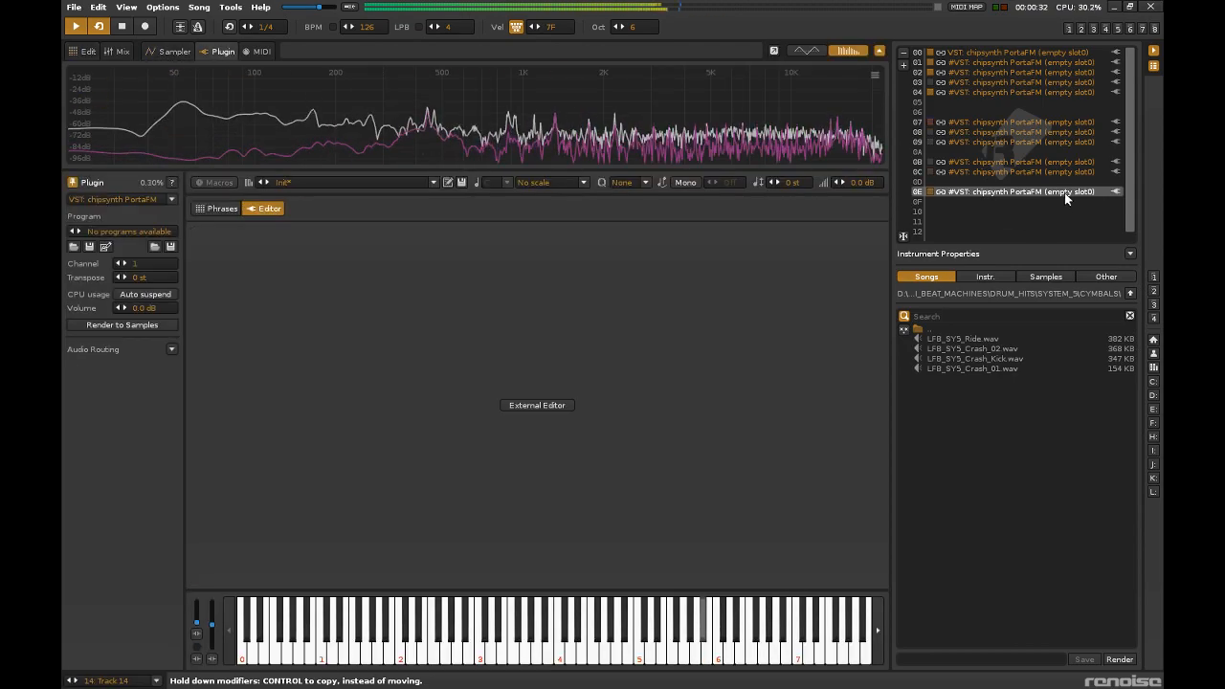
{"action": "double_click", "coordinate": [1063, 193]}
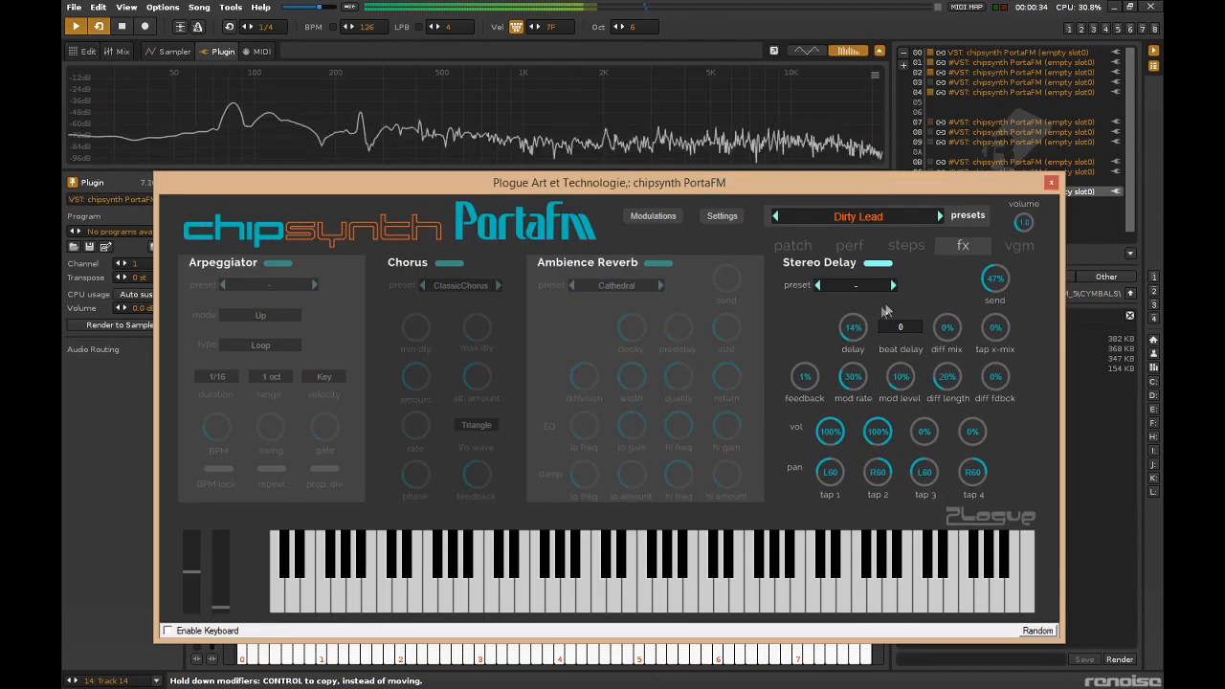
{"action": "left_click_drag", "start_coordinate": [852, 329], "coordinate": [853, 304]}
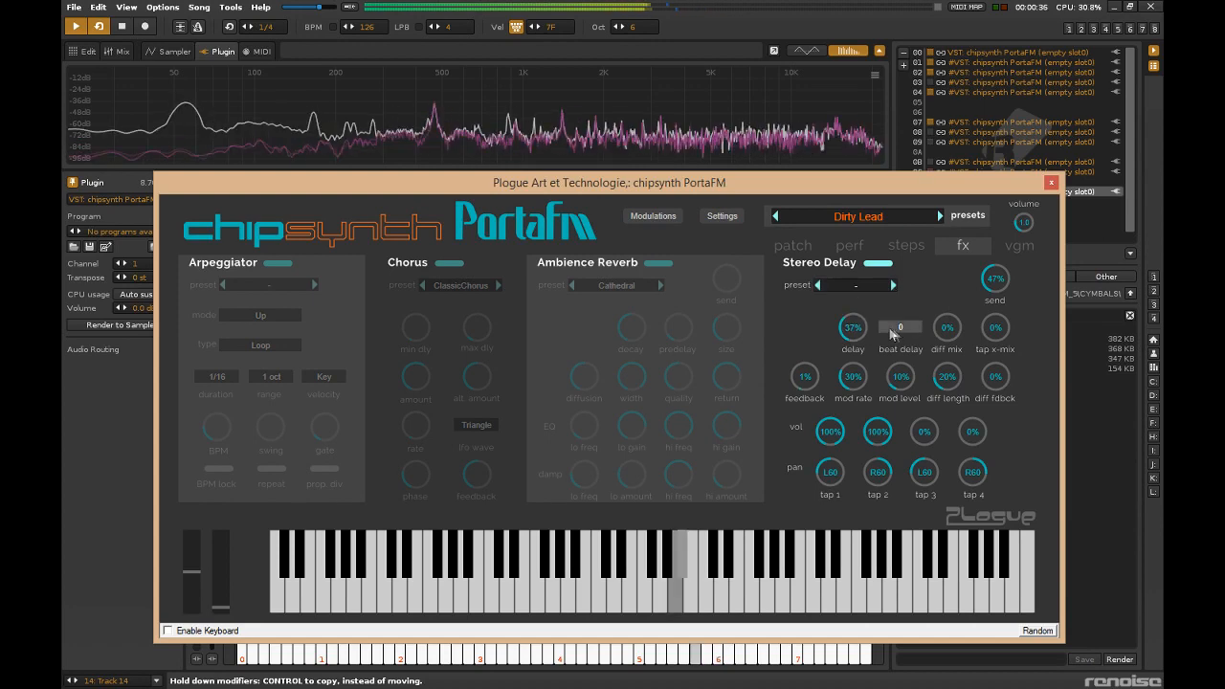
{"action": "left_click", "coordinate": [895, 328]}
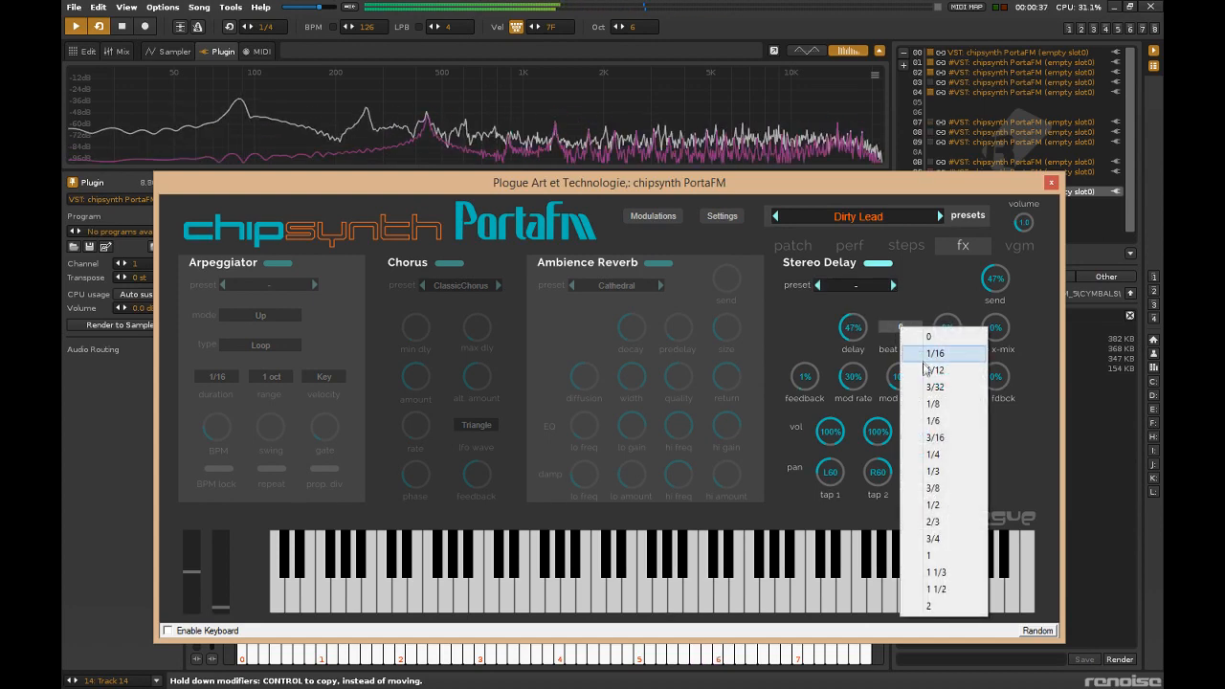
{"action": "left_click", "coordinate": [939, 422]}
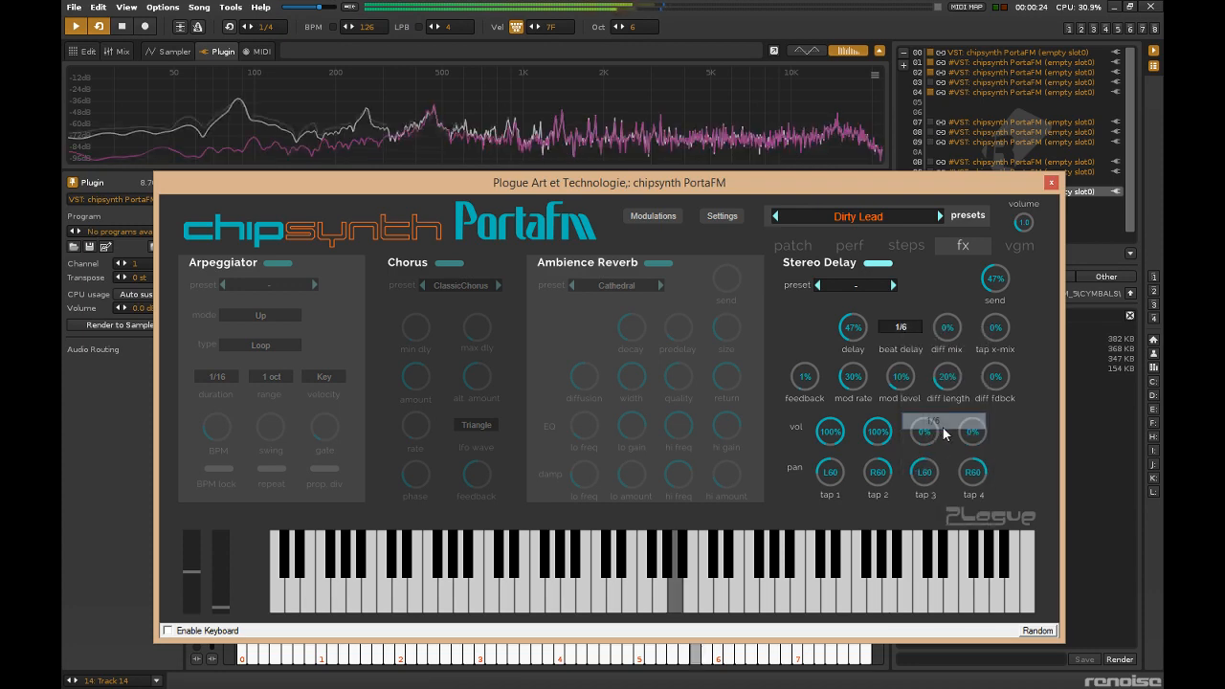
Set the Stereo Delay to 16% feedback, 14% mod rate, 4% mod level, 34% delay, 28% diff mix, 10% tap x-mix and 34% send.
{"action": "left_click_drag", "start_coordinate": [810, 380], "coordinate": [858, 385]}
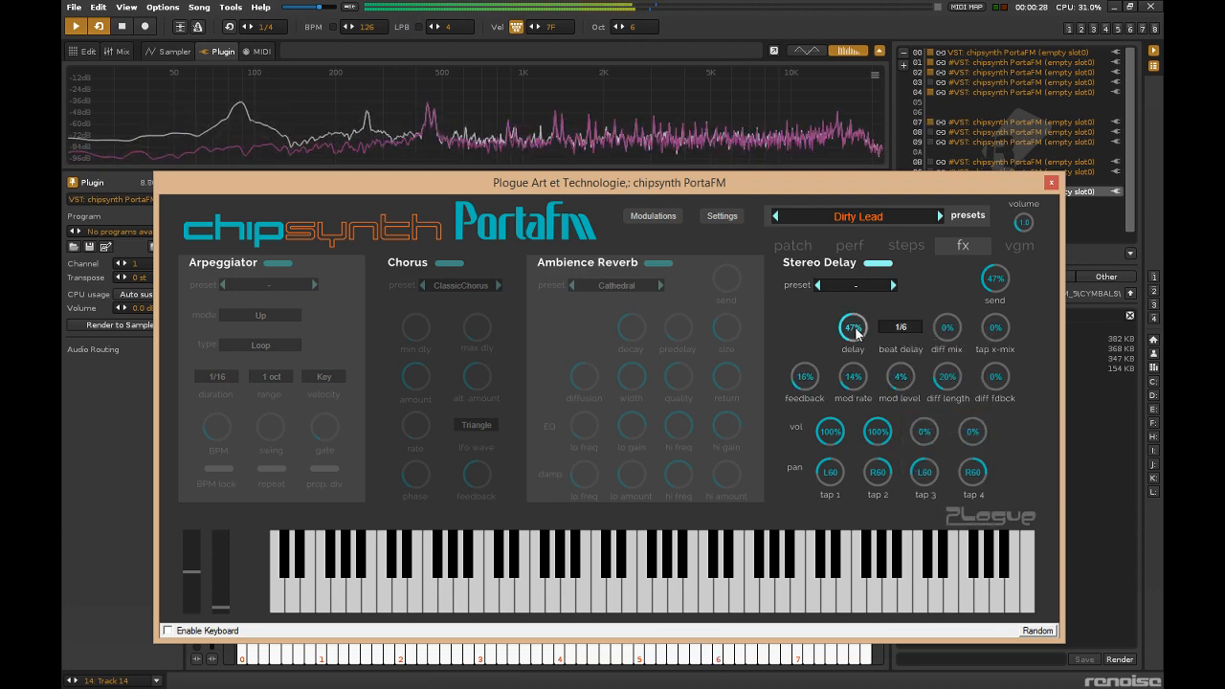
{"action": "left_click_drag", "start_coordinate": [856, 333], "coordinate": [856, 345]}
{"action": "left_click_drag", "start_coordinate": [949, 331], "coordinate": [995, 304]}
Pan the Stereo Delay's taps 1 to 4 to L16, R33, L44 and R30.
{"action": "left_click_drag", "start_coordinate": [830, 472], "coordinate": [829, 442]}
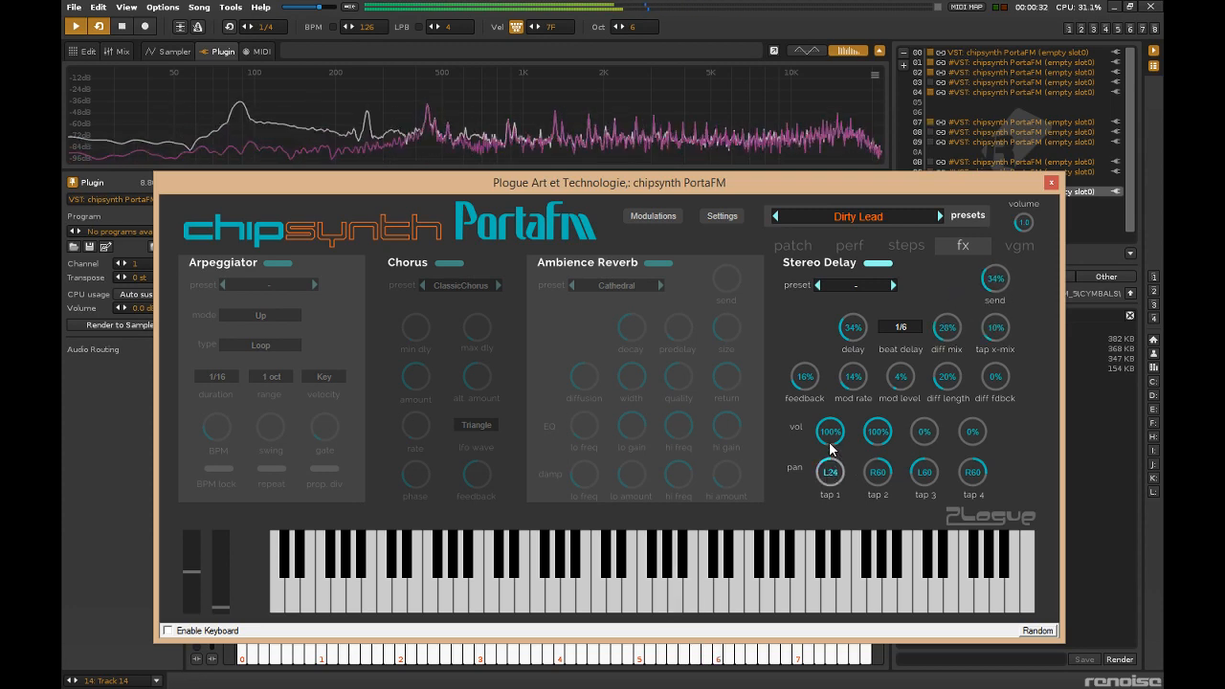
{"action": "left_click_drag", "start_coordinate": [879, 462], "coordinate": [916, 444]}
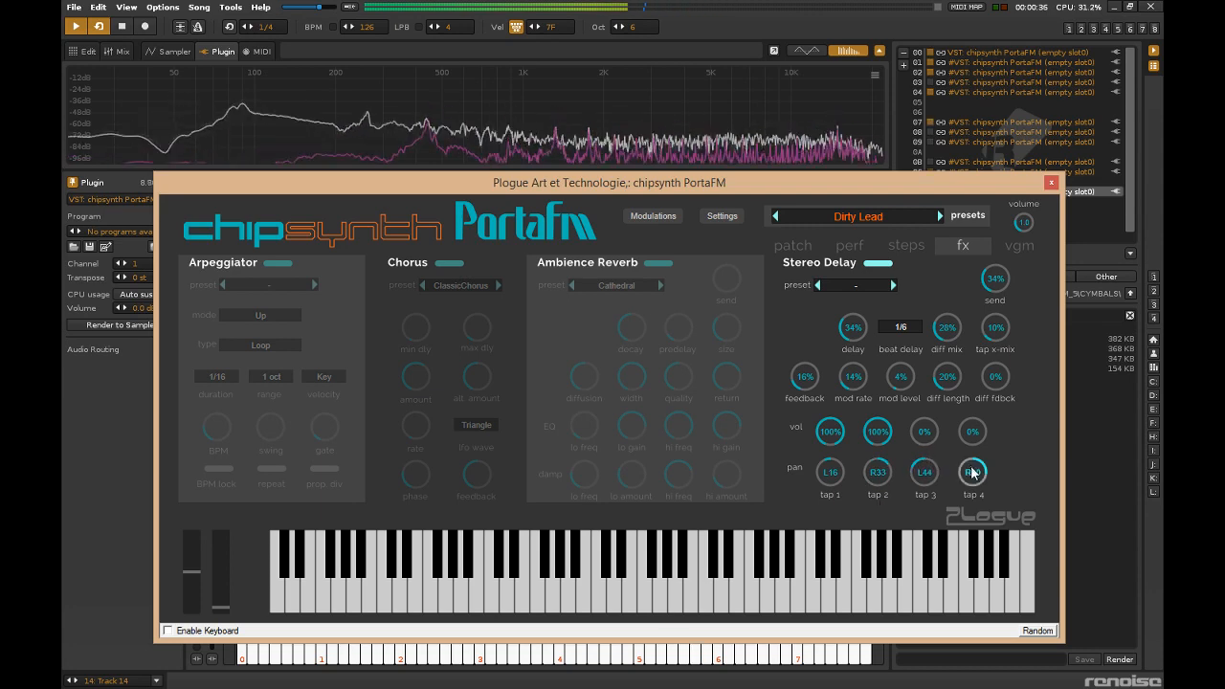
Set the Stereo Delay's beat delay to 1/4, delay to 44% and diff mix to 57%, and close the editor.
{"action": "left_click", "coordinate": [908, 330]}
{"action": "left_click", "coordinate": [943, 456]}
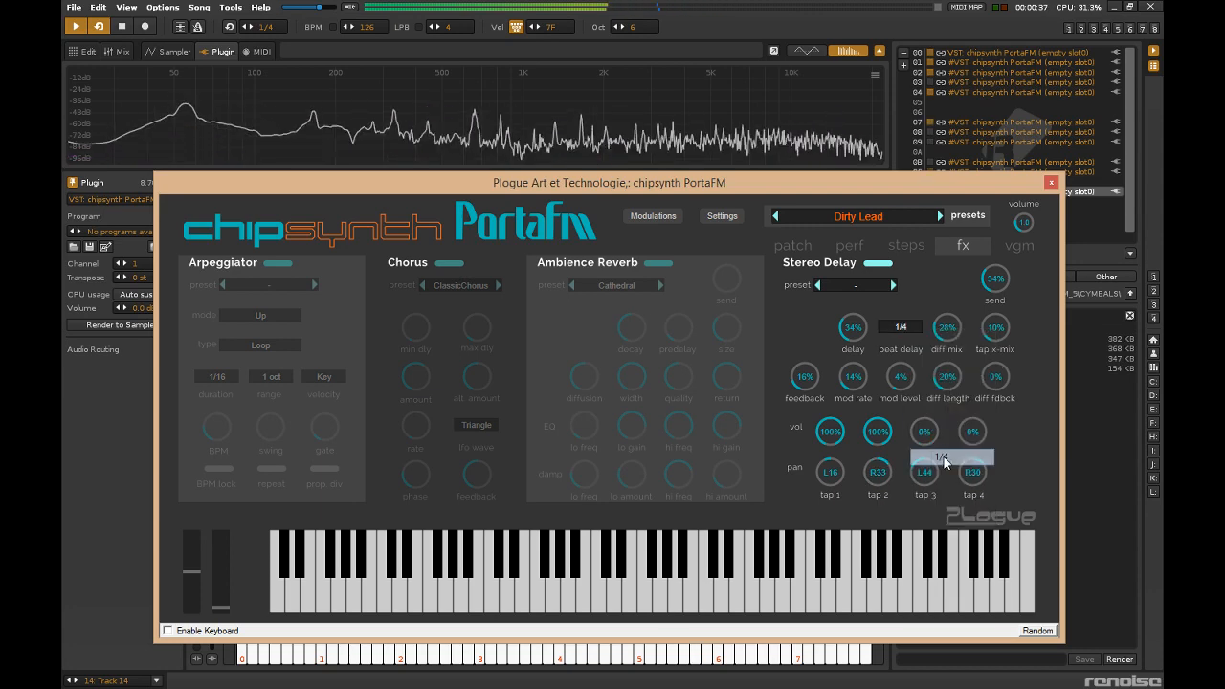
{"action": "left_click_drag", "start_coordinate": [854, 332], "coordinate": [851, 288]}
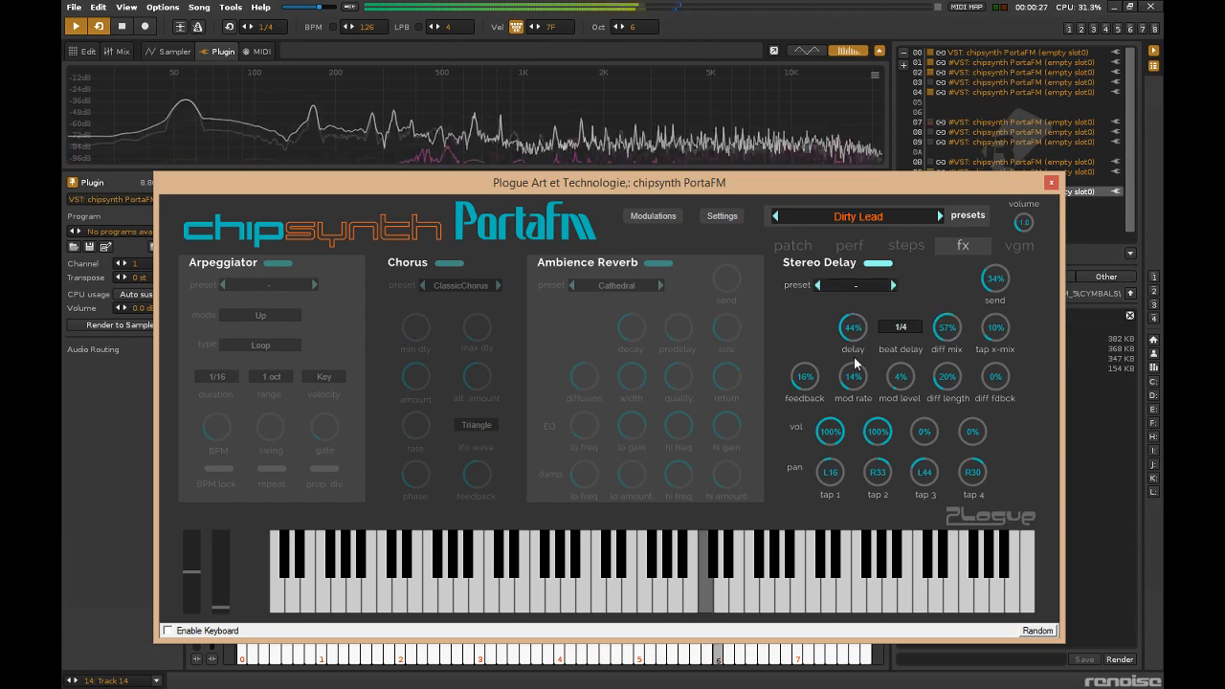
{"action": "left_click", "coordinate": [1051, 182]}
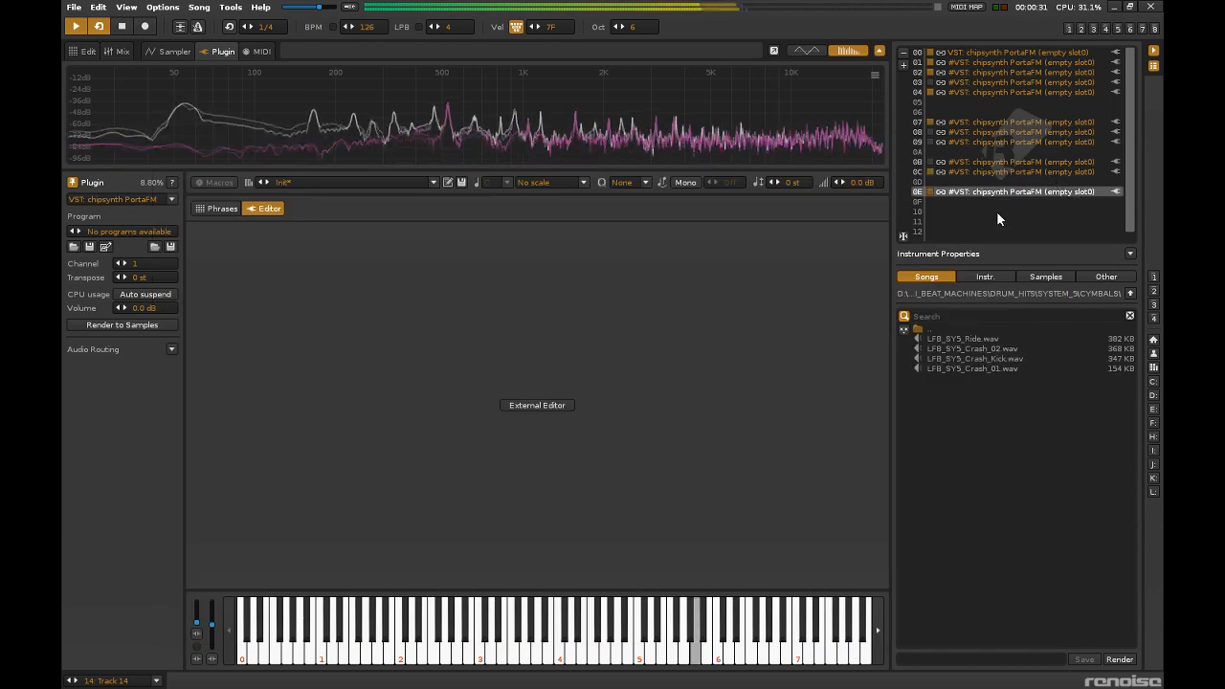
Clone pattern 2 into sequence position 3 and cut the Track 11 slot from the new pattern.
{"action": "left_click", "coordinate": [111, 52]}
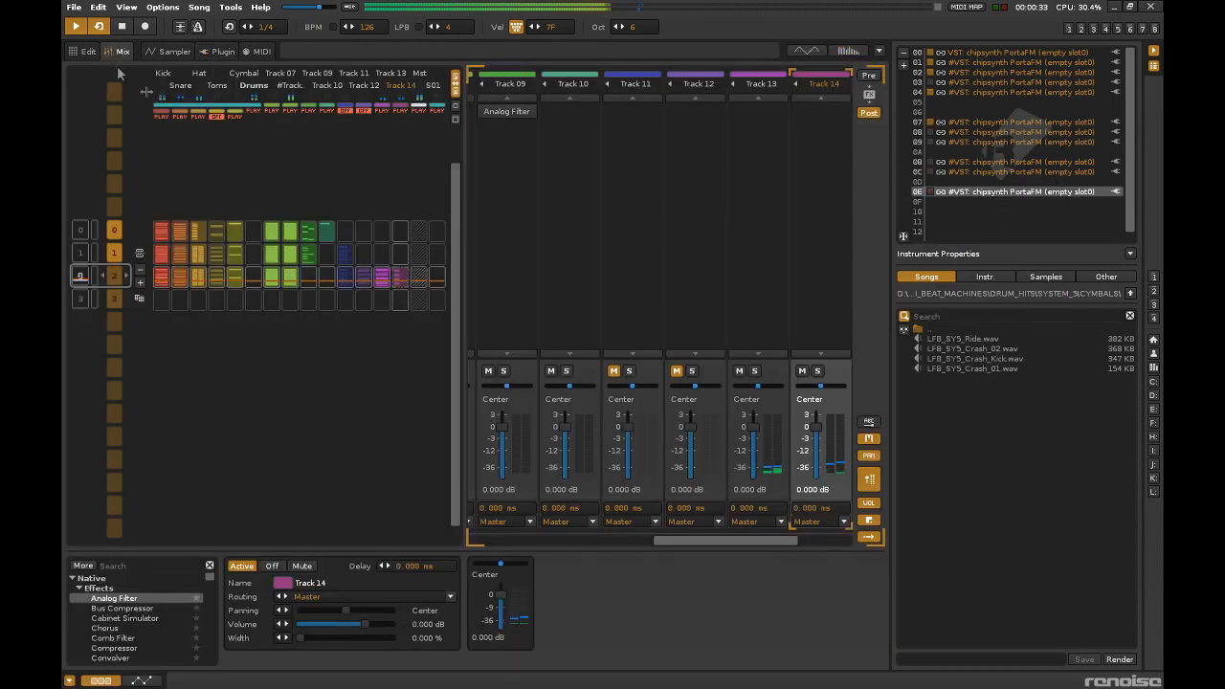
{"action": "left_click", "coordinate": [138, 298]}
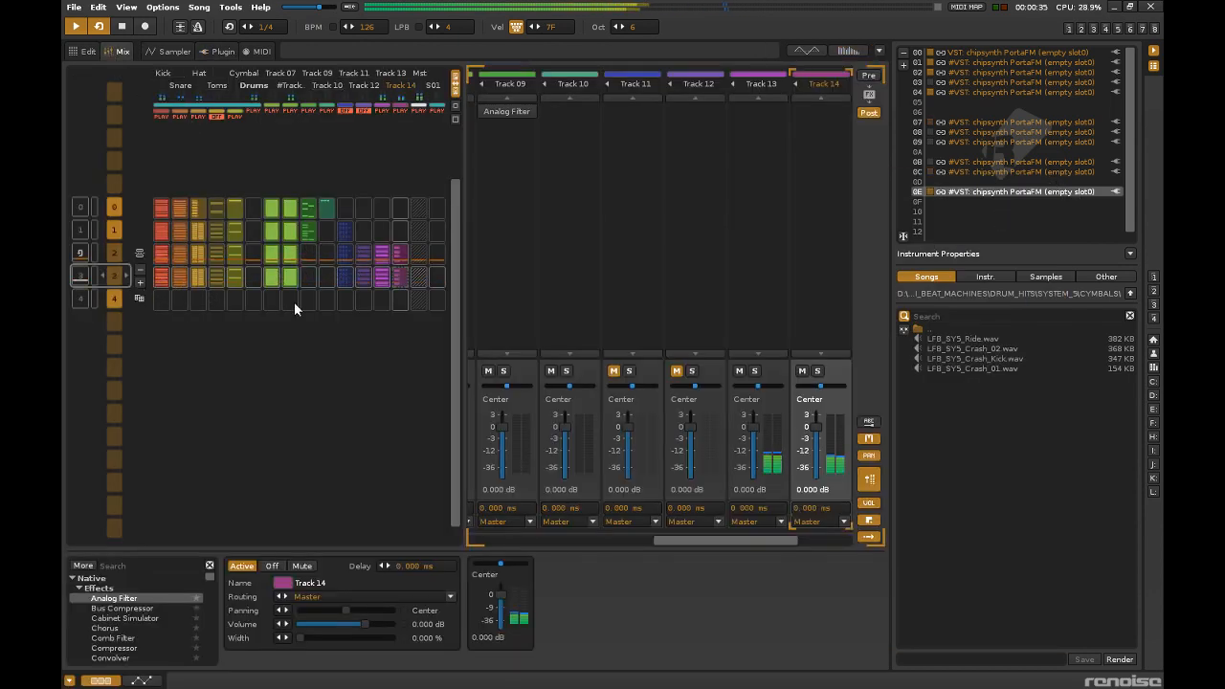
{"action": "left_click", "coordinate": [363, 273]}
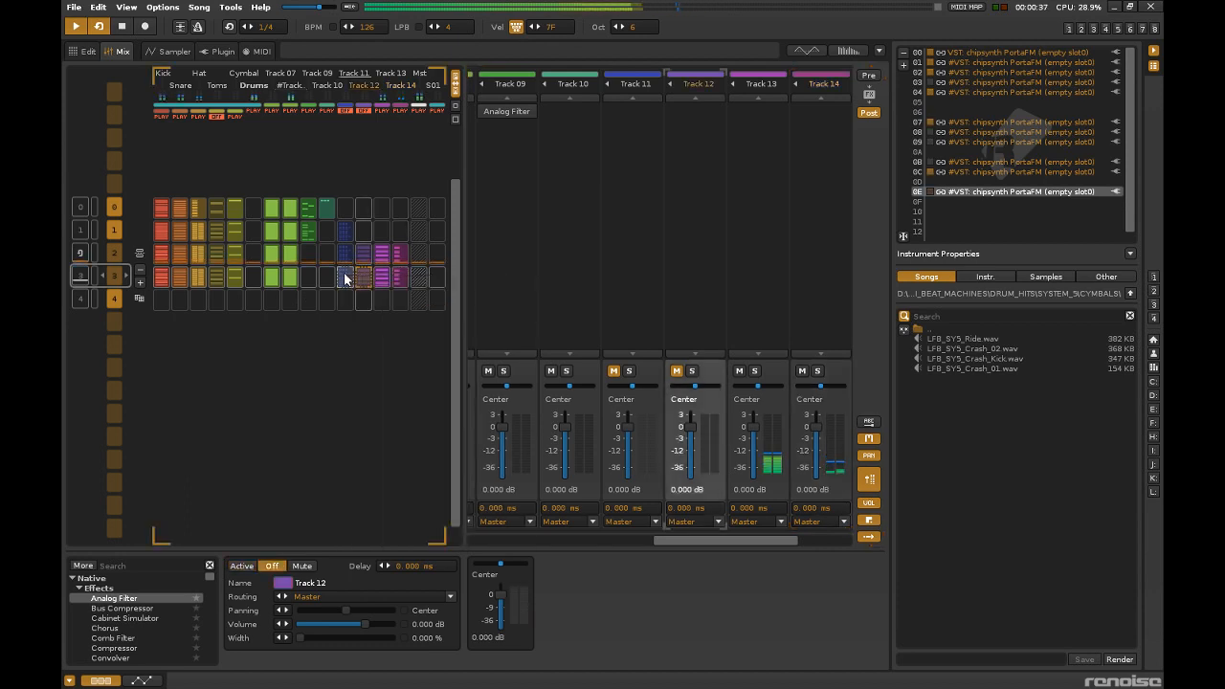
{"action": "right_click", "coordinate": [348, 275]}
{"action": "left_click", "coordinate": [372, 285]}
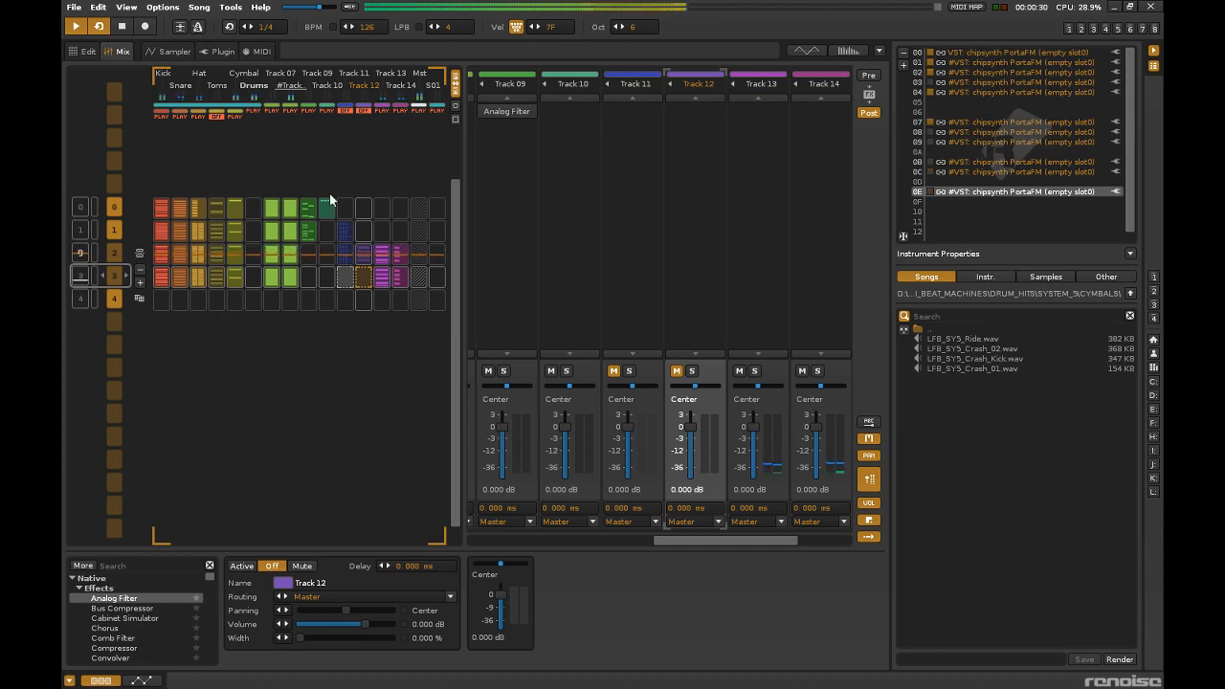
Briefly unmute Tracks 11 and 12 to hear them in the mix, mute them again and restart playback.
{"action": "left_click", "coordinate": [345, 110]}
{"action": "left_click", "coordinate": [343, 109]}
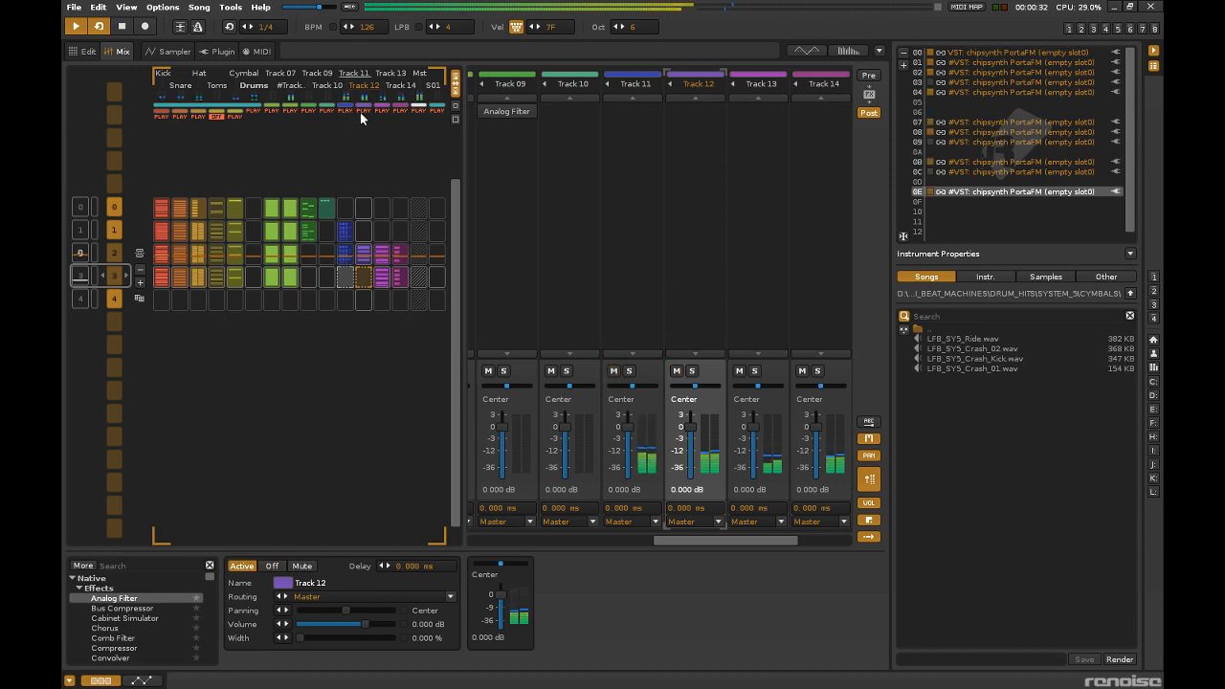
{"action": "left_click", "coordinate": [358, 111]}
{"action": "left_click", "coordinate": [345, 110]}
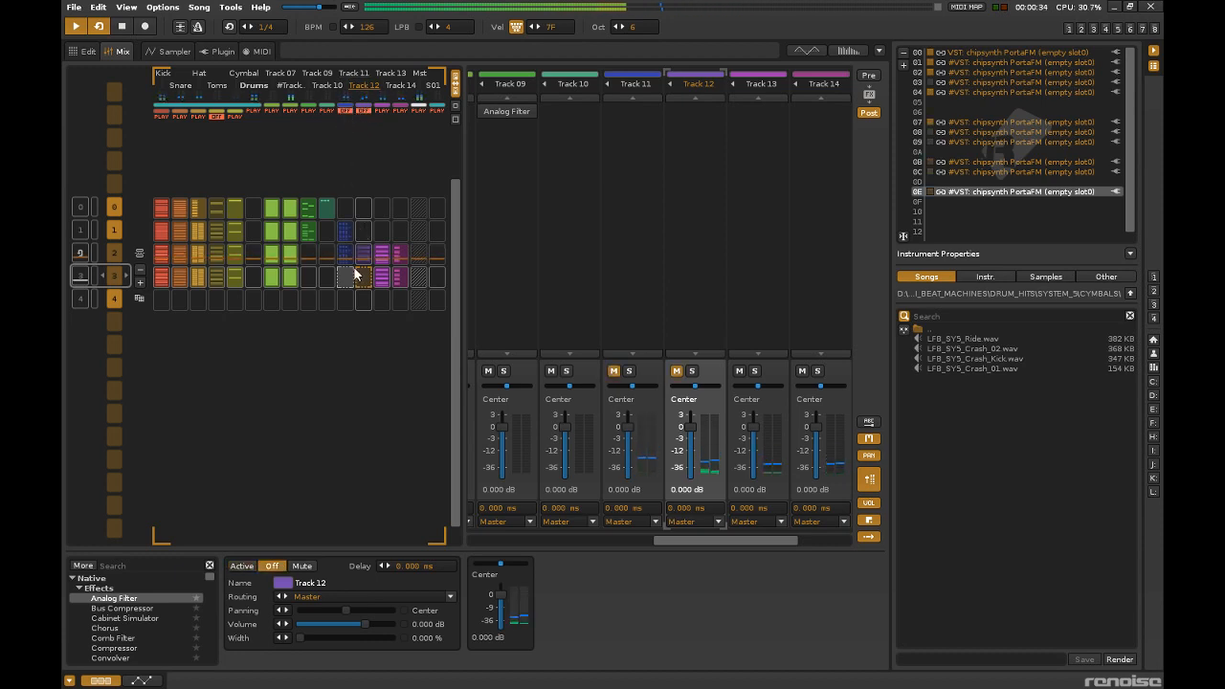
{"action": "key", "text": "space"}
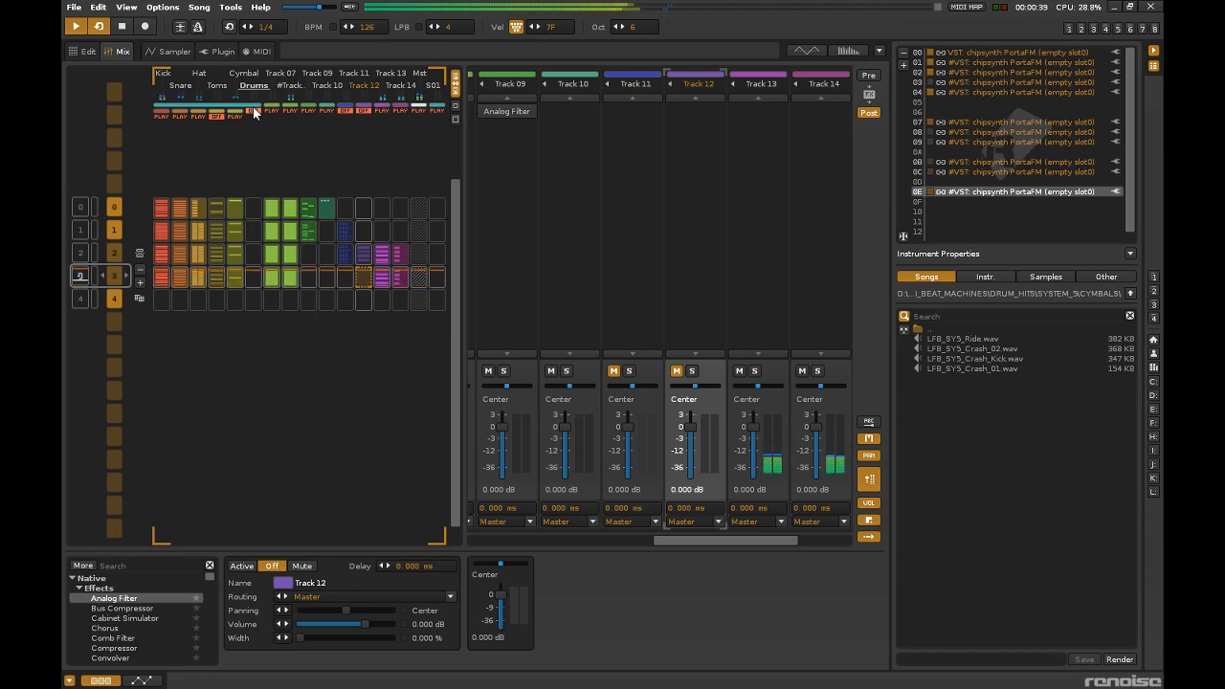
With the Drums group temporarily muted, record extra lead notes G-5 and A-5 around lines 58 to 64 of Track 14 in pattern 3.
{"action": "left_click", "coordinate": [252, 107]}
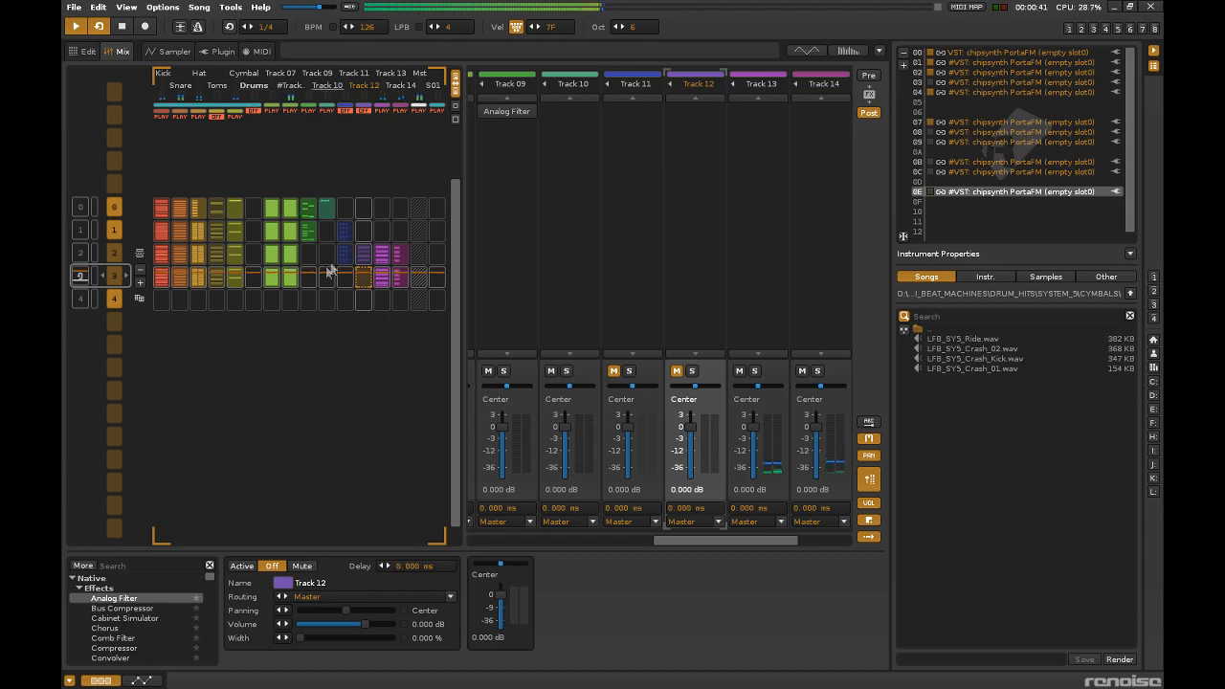
{"action": "left_click", "coordinate": [403, 284]}
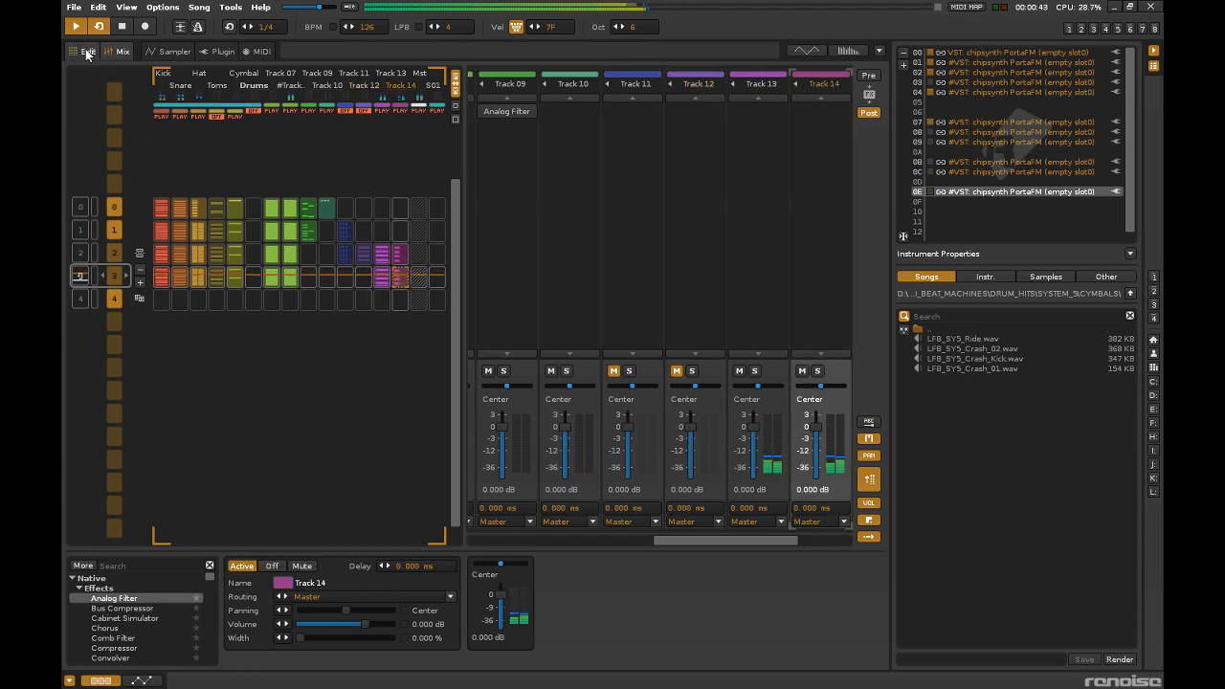
{"action": "left_click", "coordinate": [88, 53]}
{"action": "left_click", "coordinate": [689, 138]}
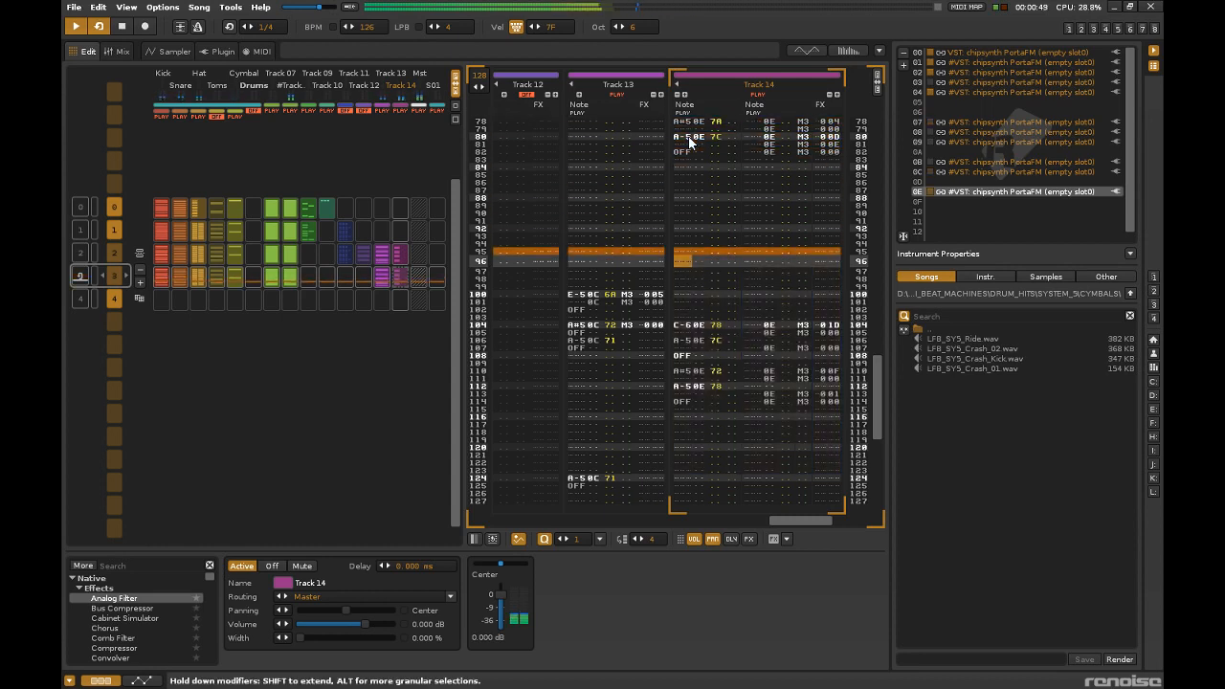
{"action": "left_click", "coordinate": [180, 27]}
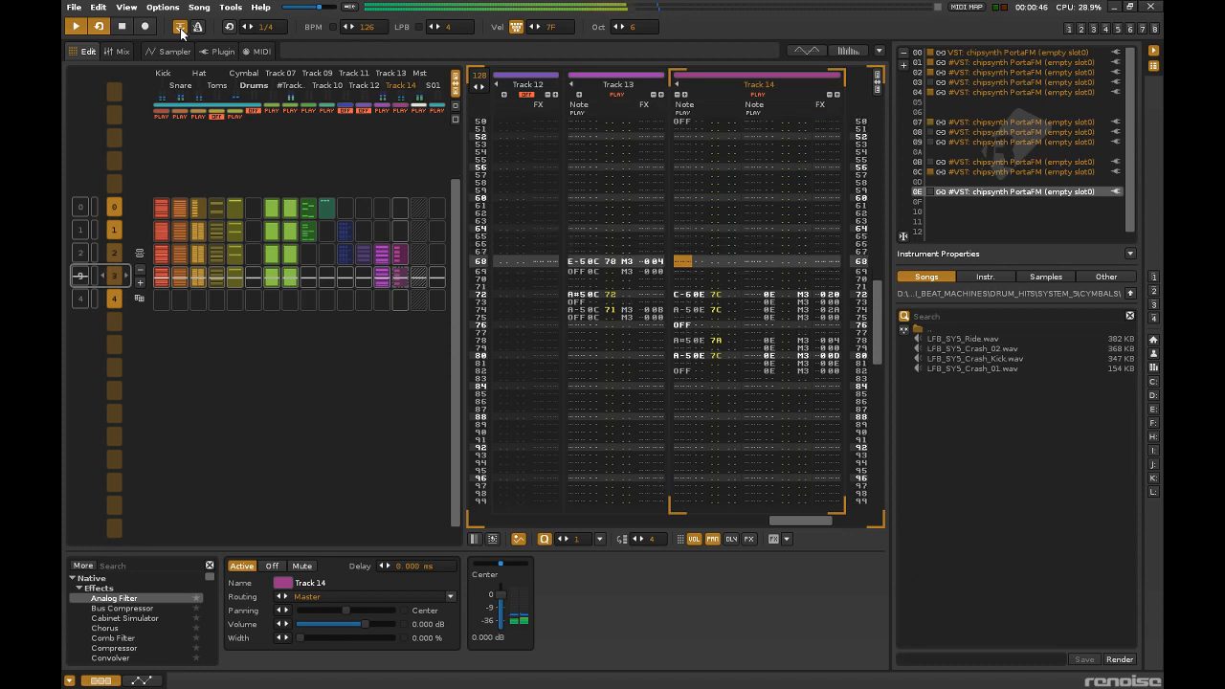
{"action": "left_click", "coordinate": [147, 28]}
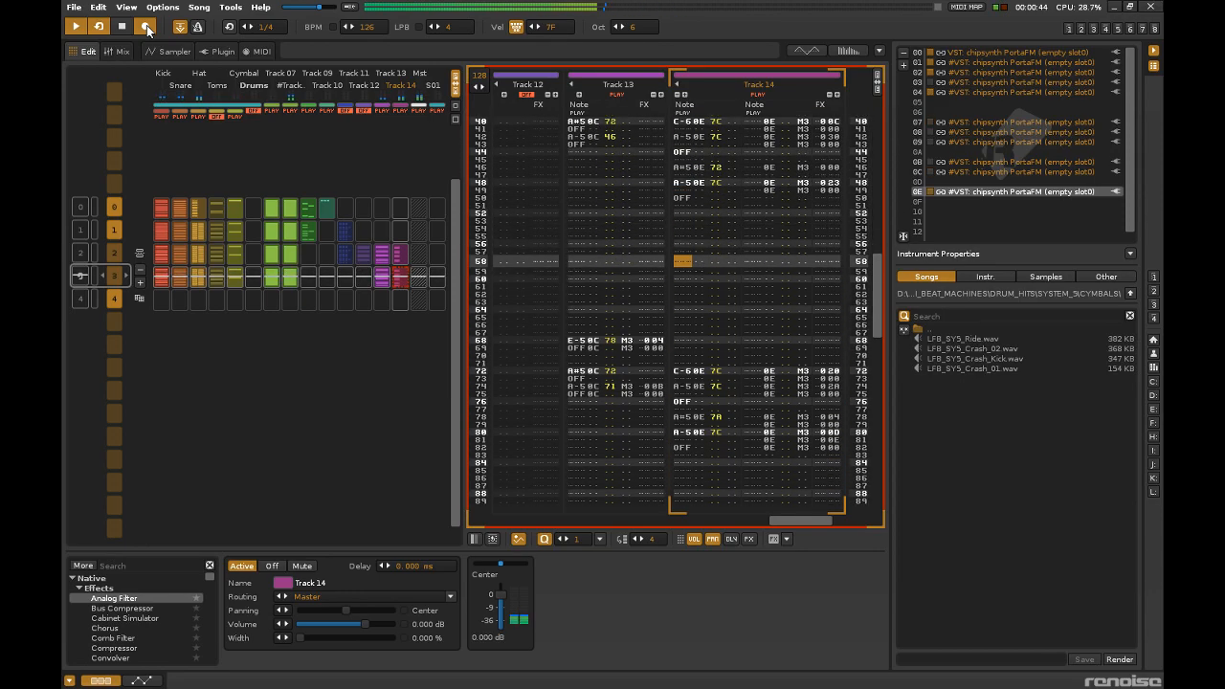
{"action": "left_click", "coordinate": [145, 27]}
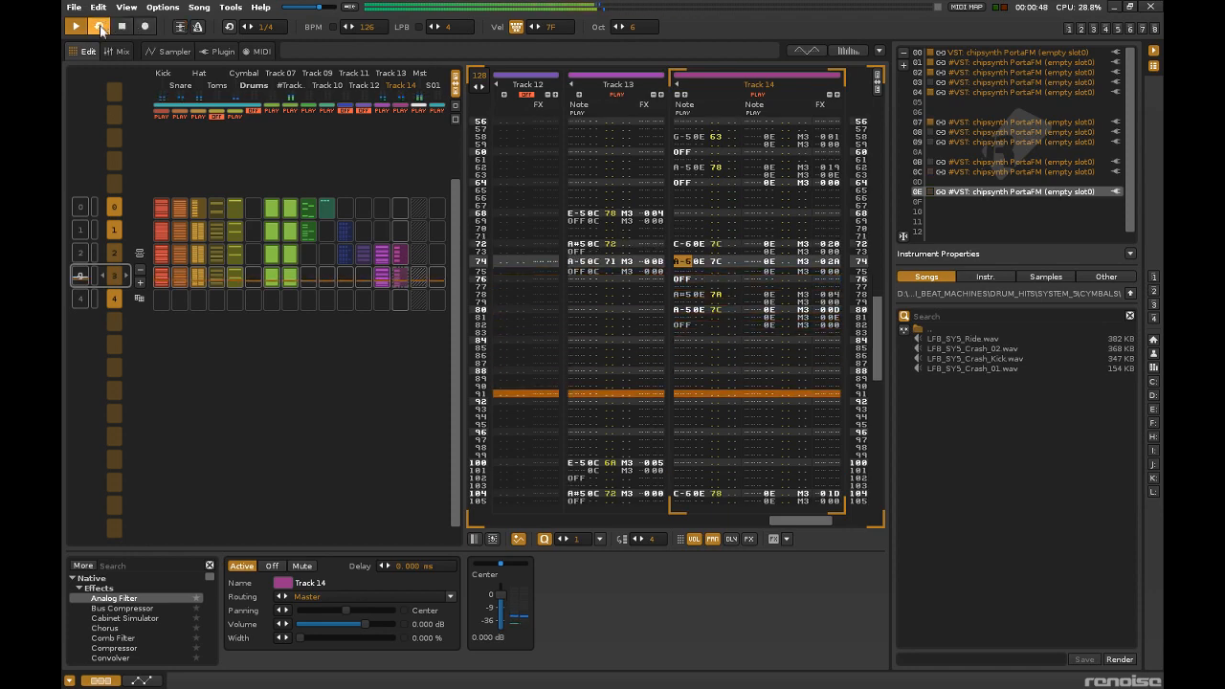
{"action": "left_click", "coordinate": [253, 113]}
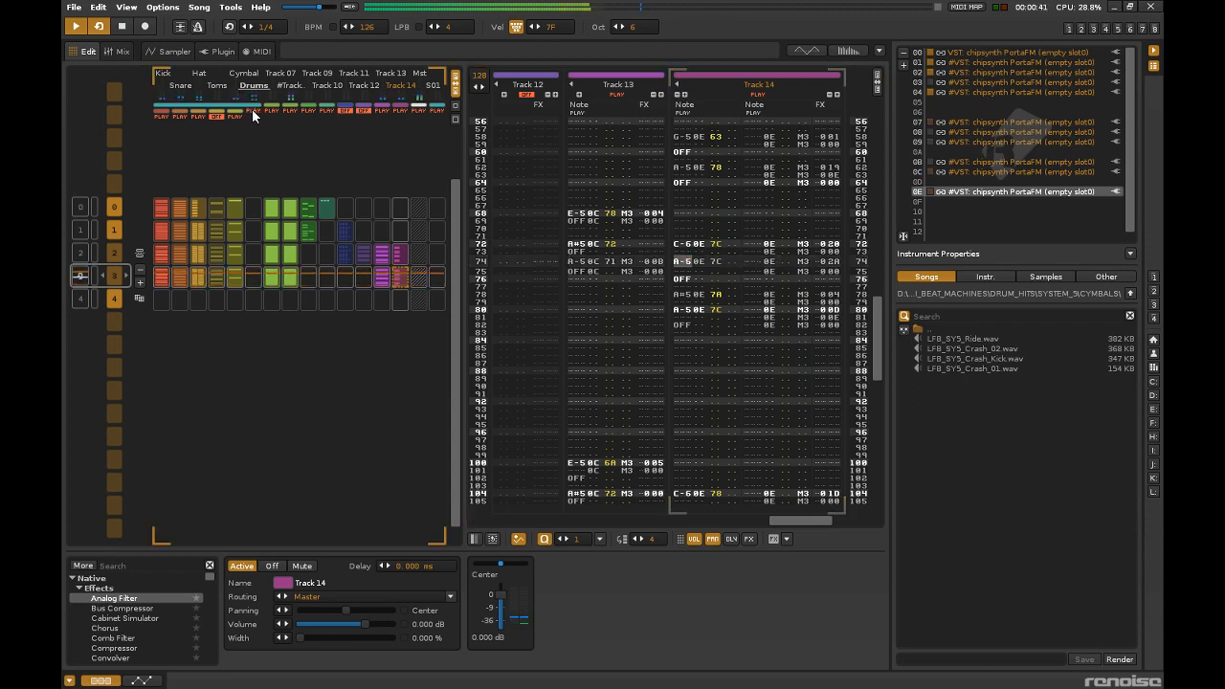
Rearrange pattern 3's Hat notes into 3F hits on every fourth line in column one and 3F hits midway between them in column two.
{"action": "left_click", "coordinate": [197, 274]}
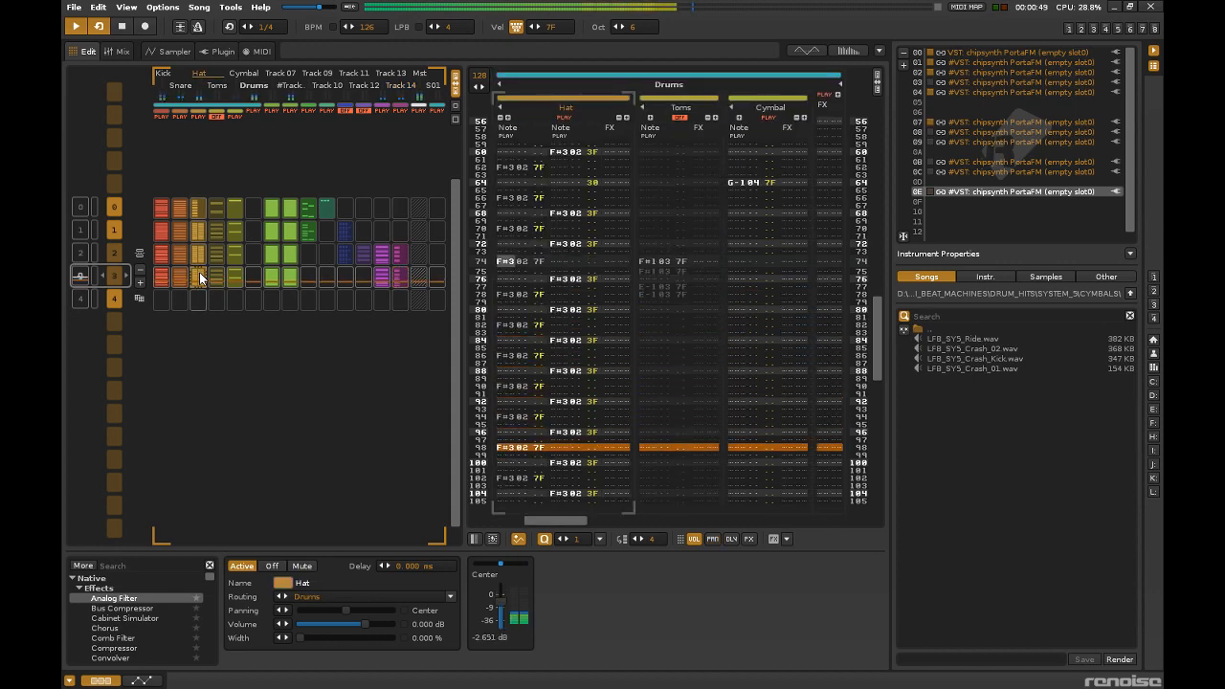
{"action": "left_click_drag", "start_coordinate": [880, 364], "coordinate": [855, 129]}
{"action": "key", "text": "space"}
{"action": "left_click_drag", "start_coordinate": [507, 280], "coordinate": [512, 685]}
{"action": "left_click_drag", "start_coordinate": [880, 415], "coordinate": [850, 165]}
{"action": "left_click_drag", "start_coordinate": [574, 298], "coordinate": [574, 685]}
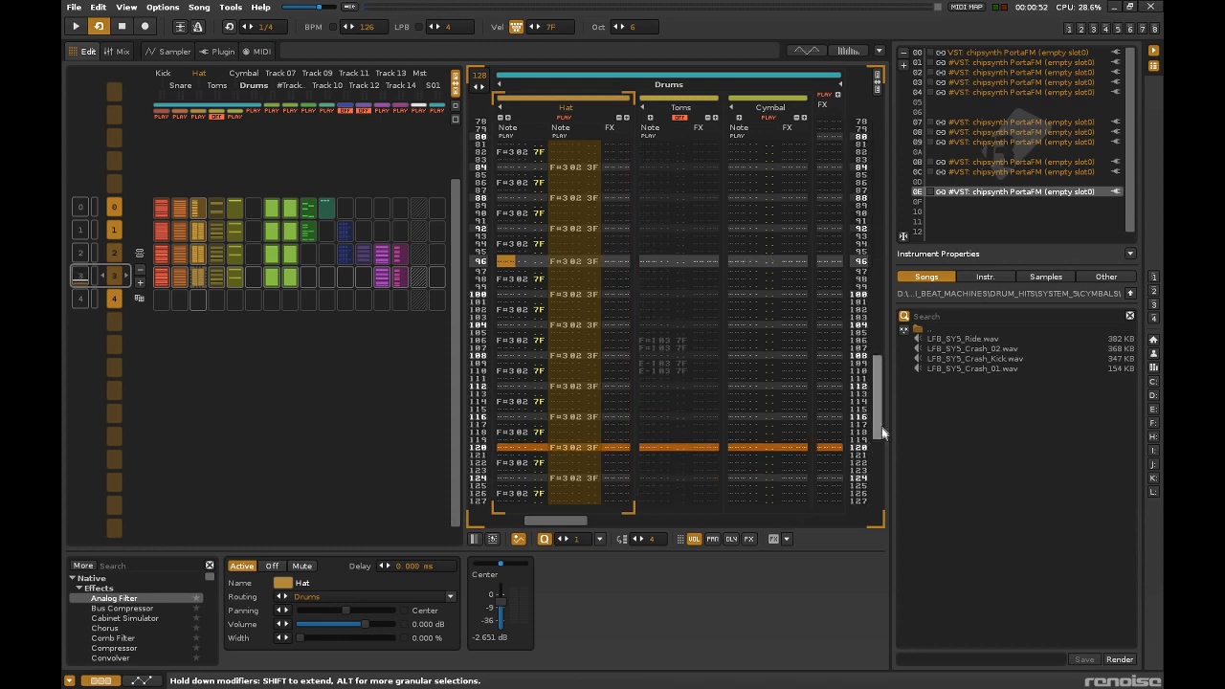
{"action": "left_click_drag", "start_coordinate": [882, 433], "coordinate": [844, 113]}
{"action": "left_click_drag", "start_coordinate": [587, 323], "coordinate": [563, 293]}
{"action": "key", "text": "space"}
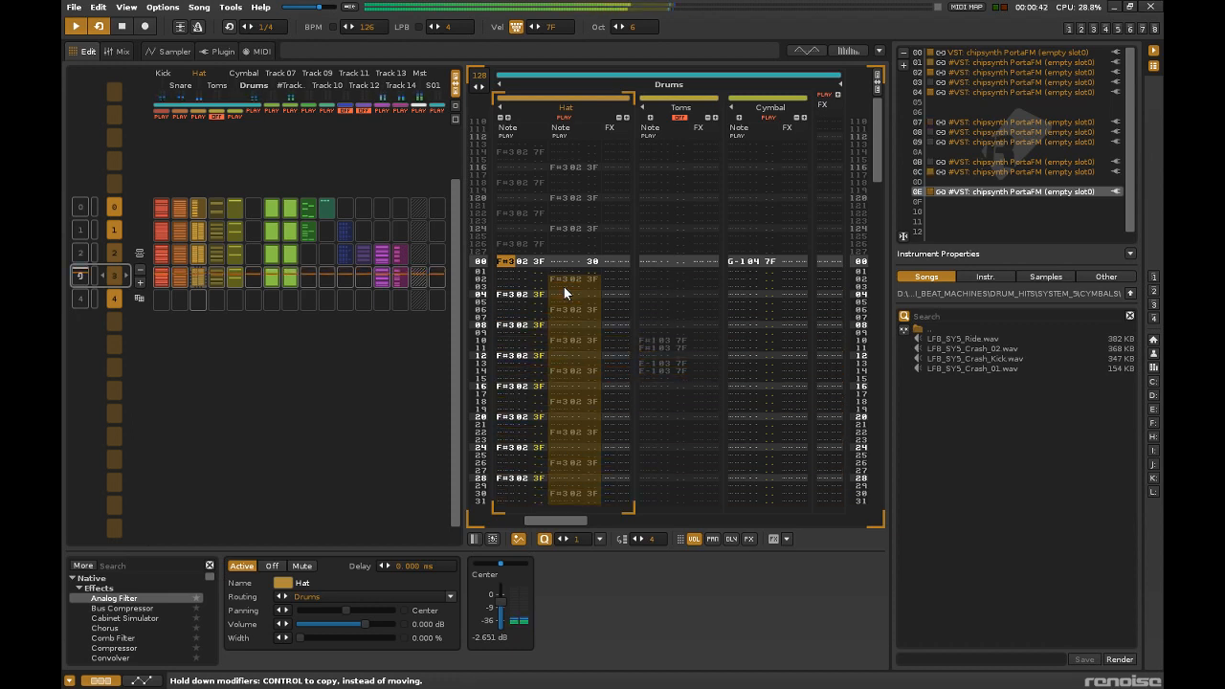
Fill lines 124 to 127 of the Snare track in pattern 3 with consecutive E-2 hits to form a closing roll.
{"action": "left_click", "coordinate": [178, 280]}
{"action": "scroll", "coordinate": [555, 321], "scroll_direction": "up", "scroll_amount": 8}
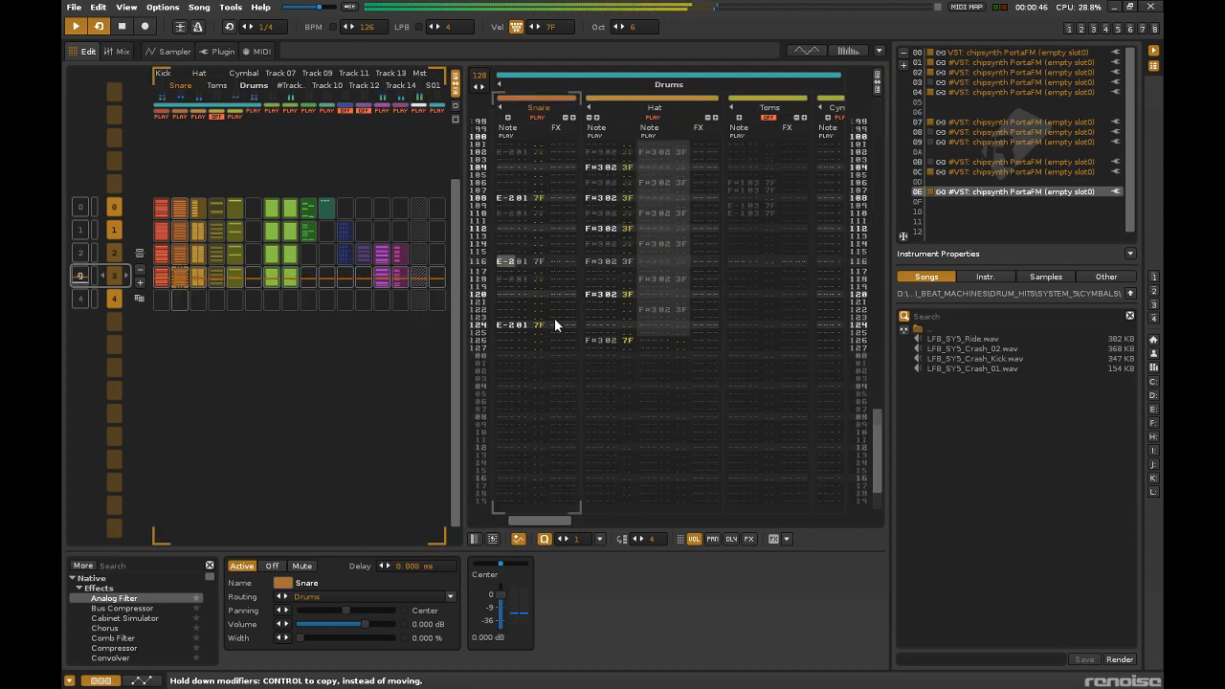
{"action": "scroll", "coordinate": [555, 322], "scroll_direction": "down", "scroll_amount": 6}
{"action": "left_click_drag", "start_coordinate": [524, 311], "coordinate": [550, 342]}
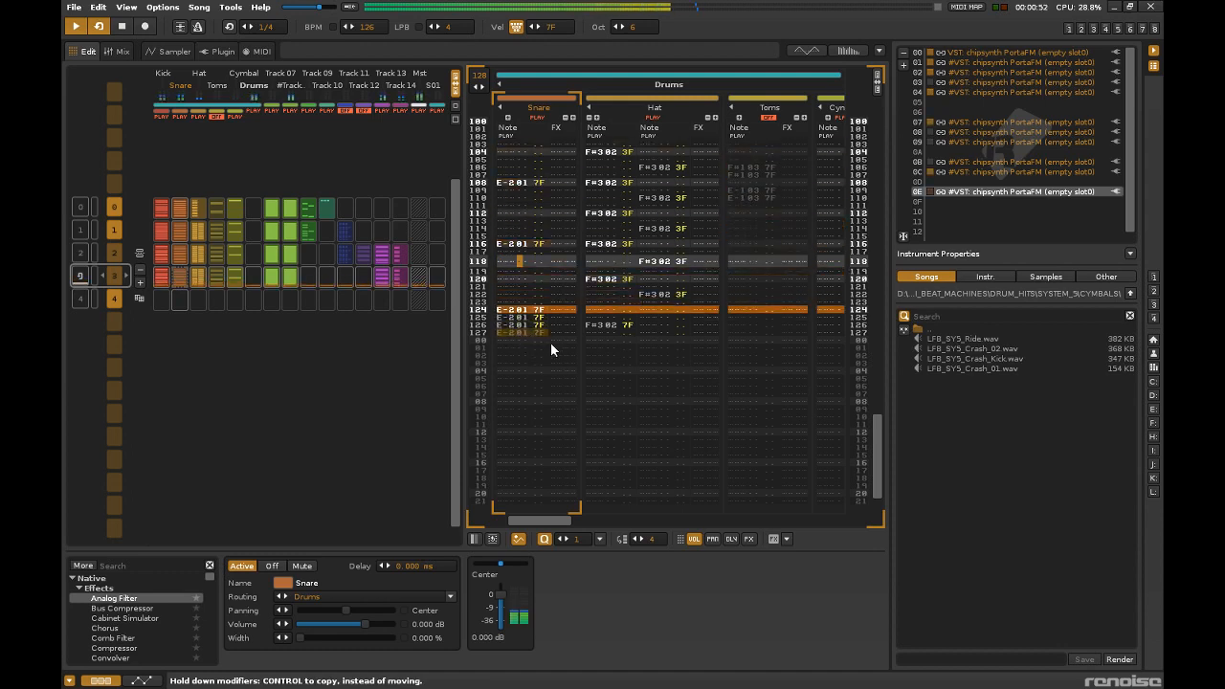
{"action": "scroll", "coordinate": [550, 342], "scroll_direction": "up", "scroll_amount": 12}
{"action": "scroll", "coordinate": [551, 343], "scroll_direction": "up", "scroll_amount": 3}
{"action": "left_click_drag", "start_coordinate": [551, 343], "coordinate": [524, 325]}
Set the edit step to 1 and edit the velocities of the Snare roll at the end of pattern 3.
{"action": "left_click_drag", "start_coordinate": [512, 268], "coordinate": [537, 404]}
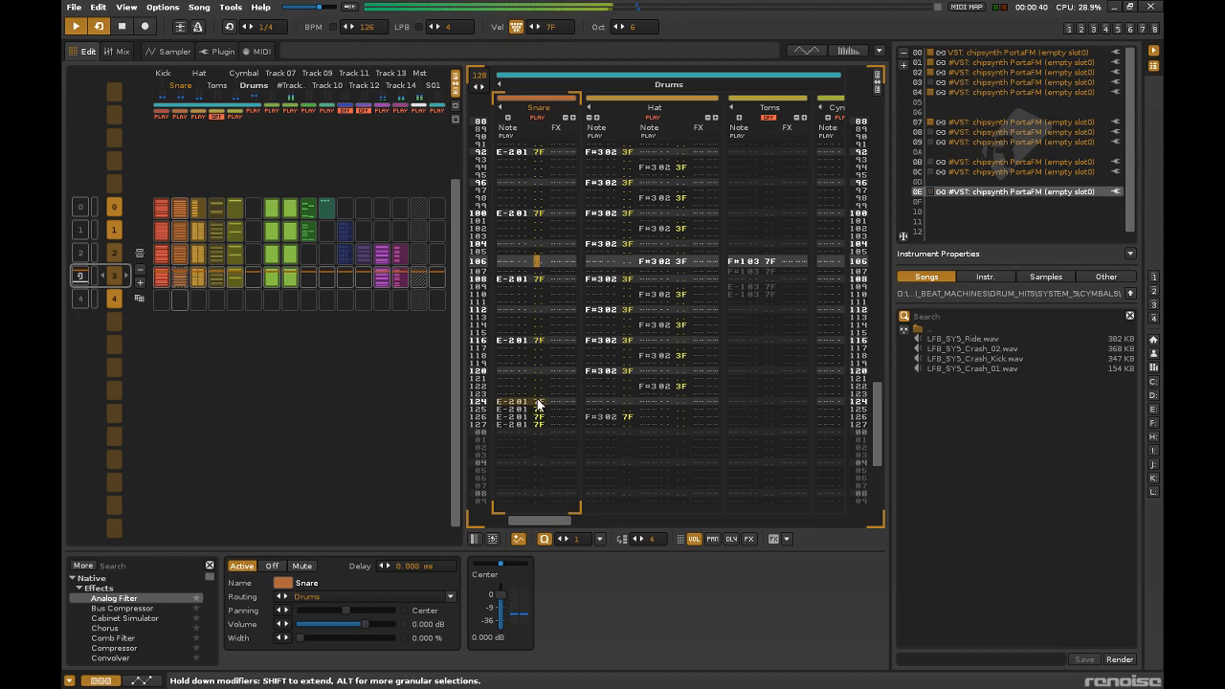
{"action": "key", "text": "Escape"}
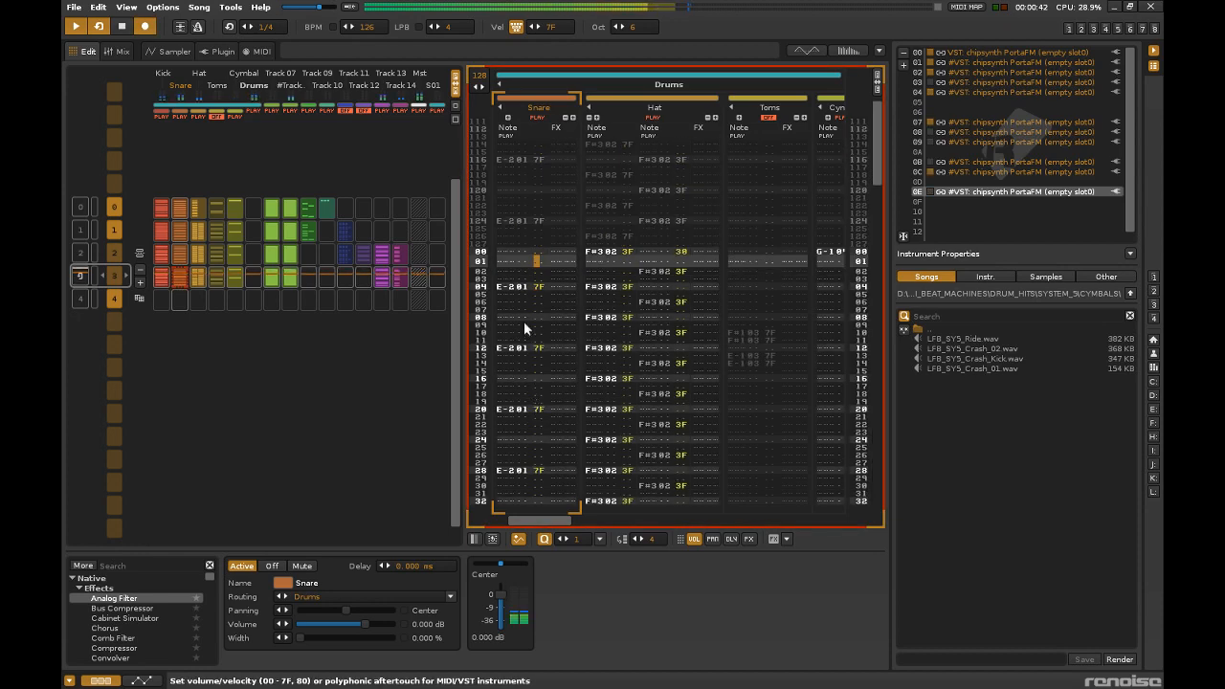
{"action": "mouse_move", "coordinate": [651, 538]}
{"action": "left_mouse_down"}
{"action": "mouse_move", "coordinate": [651, 574]}
{"action": "mouse_move", "coordinate": [652, 531]}
{"action": "left_mouse_up"}
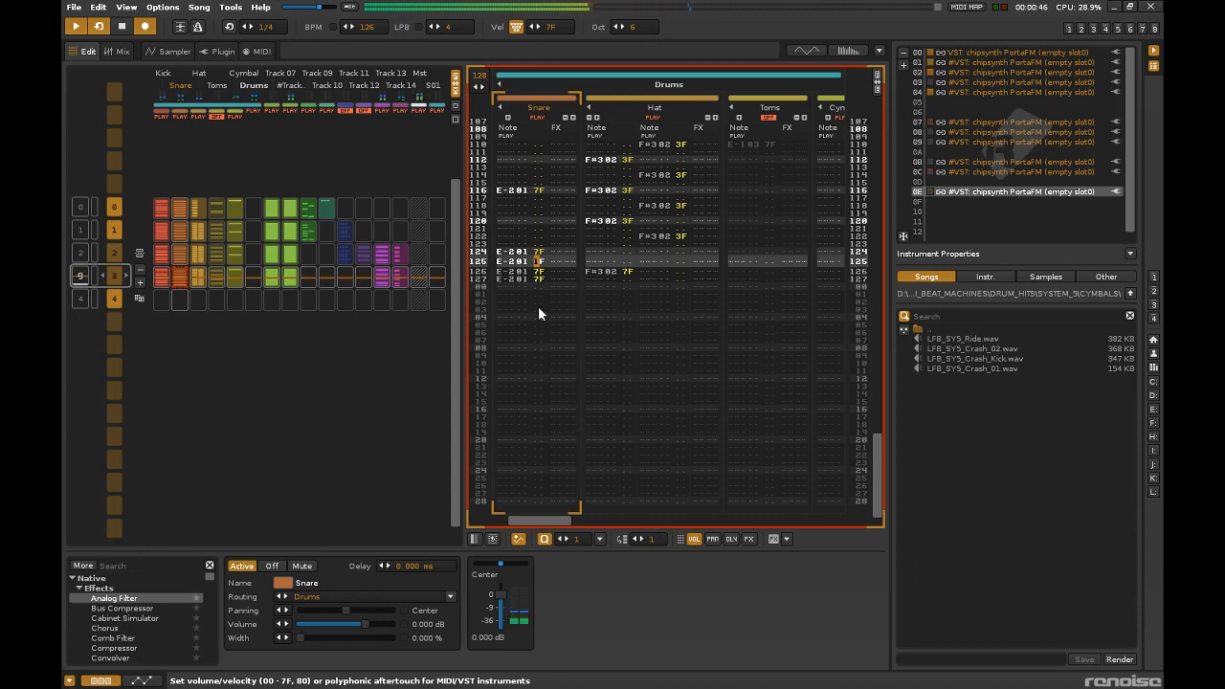
{"action": "key", "text": "Escape"}
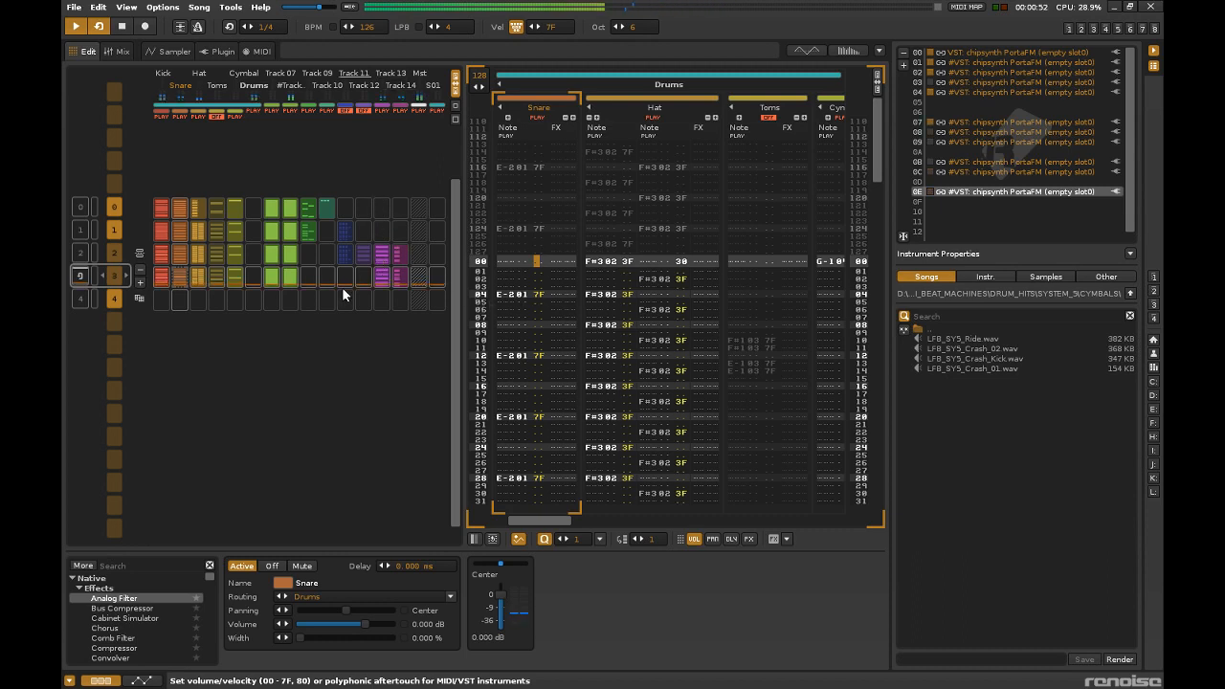
Unmute Track 11, solo it in pattern 2 and lower its volume to -1.470 dB, then clear the solo with all tracks active.
{"action": "key", "text": "space"}
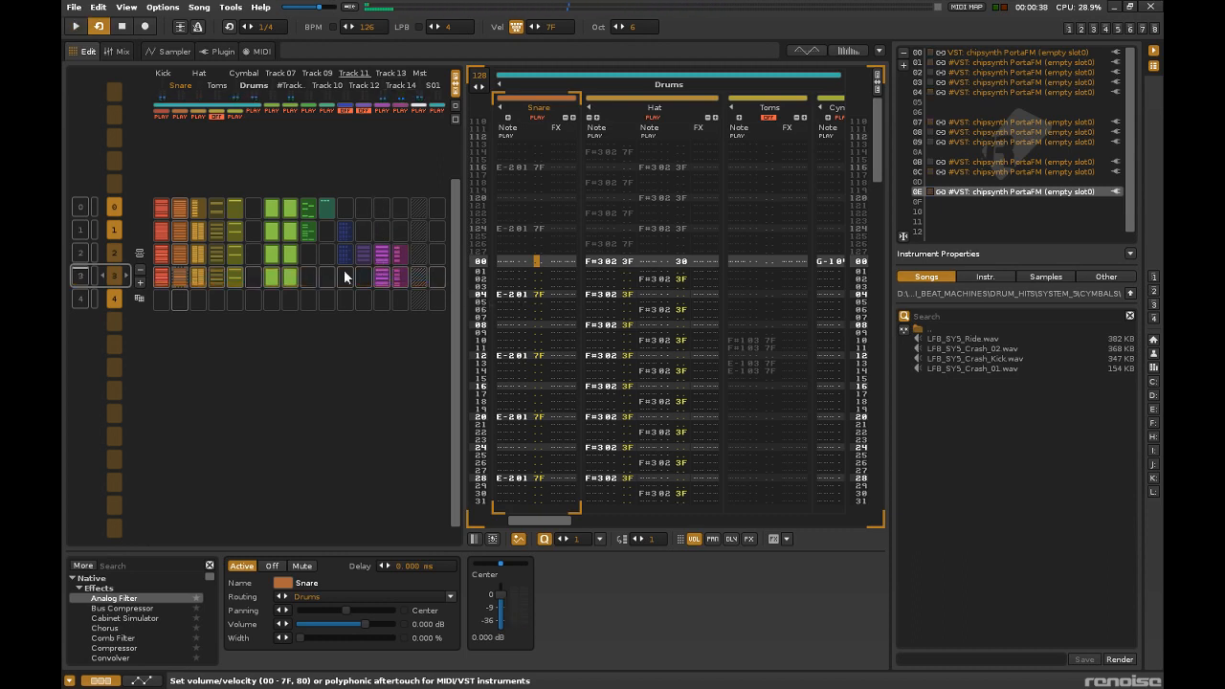
{"action": "left_click", "coordinate": [343, 251]}
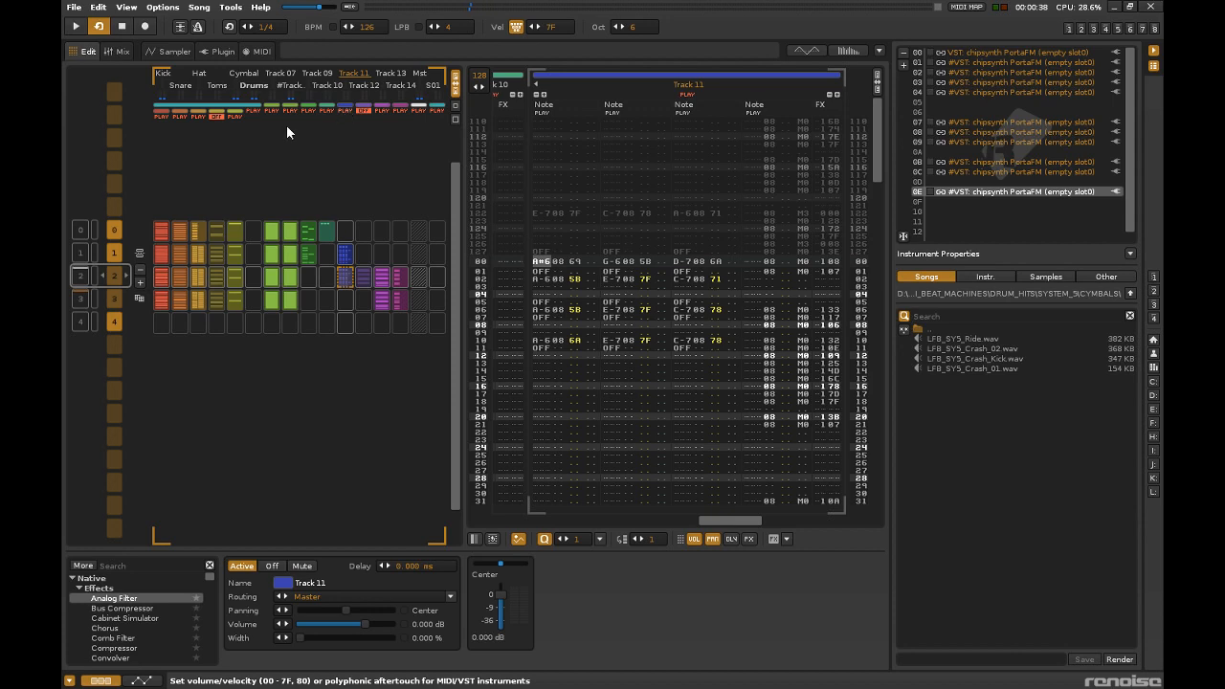
{"action": "left_click", "coordinate": [116, 52]}
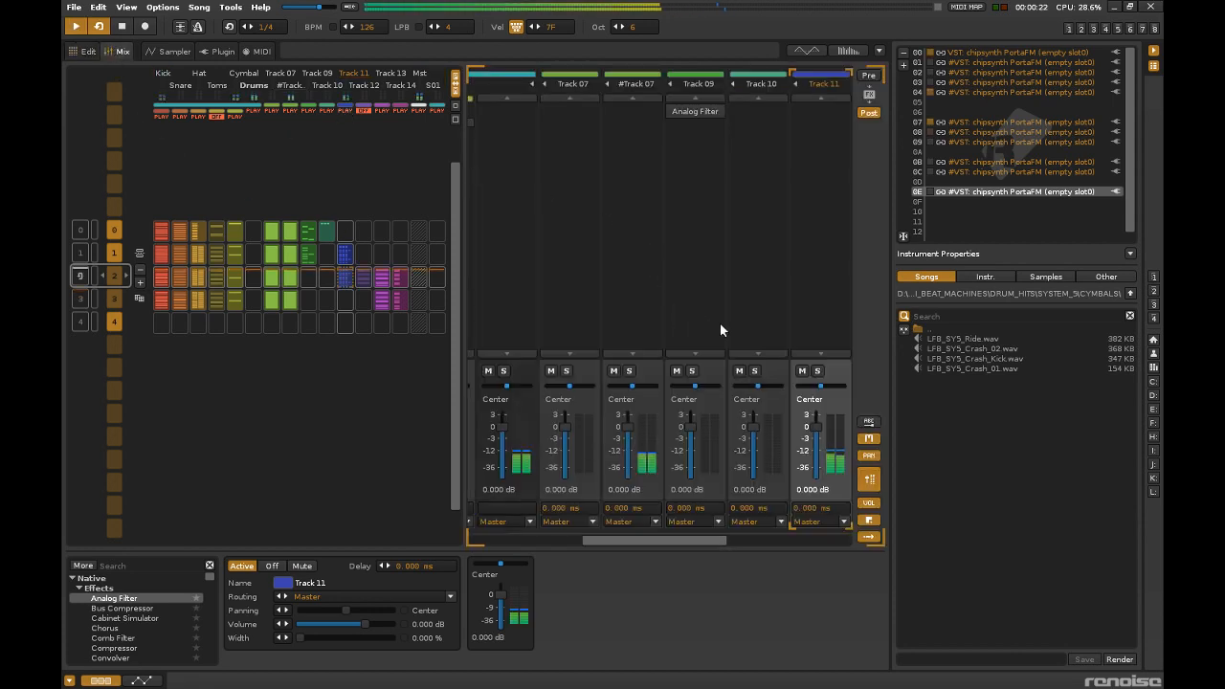
{"action": "key", "text": "space"}
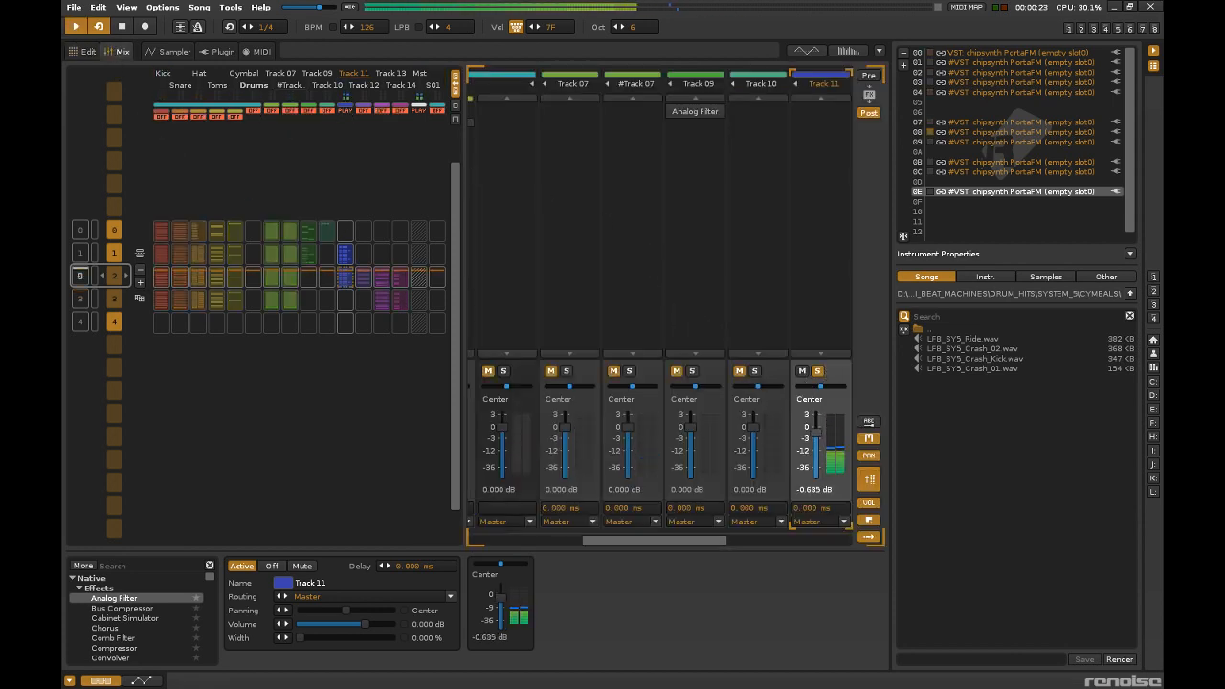
{"action": "key", "text": "space"}
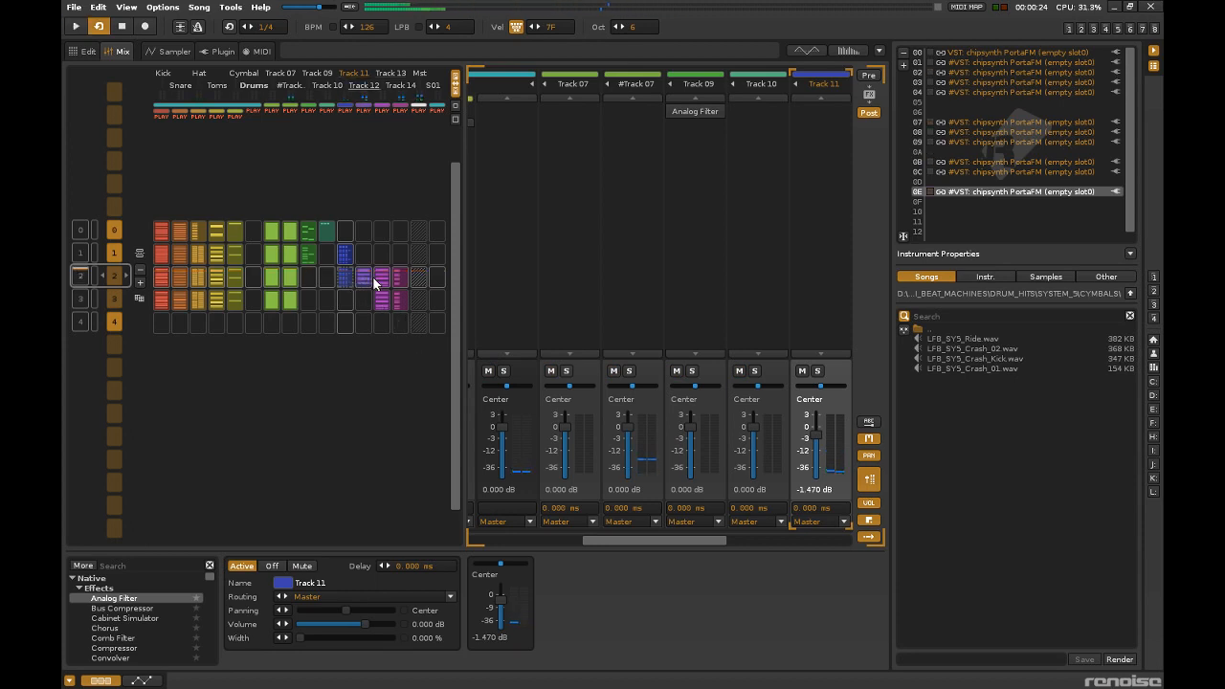
Mute Track 11 and play pattern 2 to hear Track 12 in the mix.
{"action": "left_click", "coordinate": [345, 110]}
{"action": "key", "text": "space"}
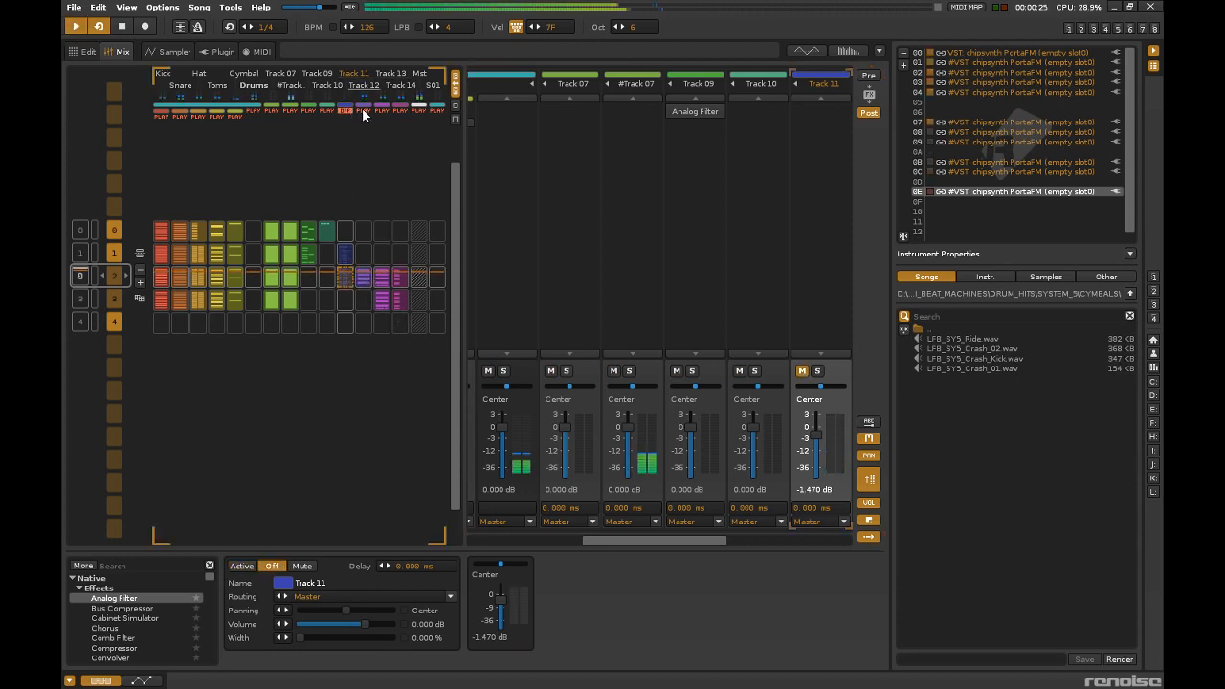
{"action": "left_click", "coordinate": [363, 278]}
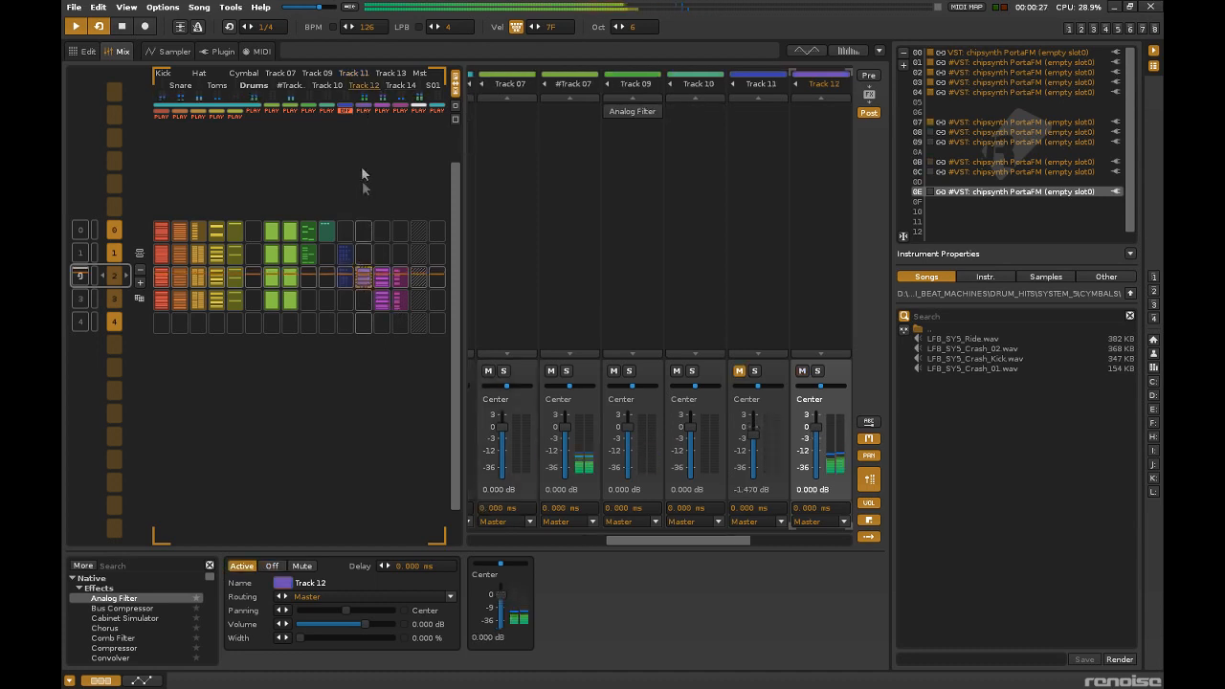
{"action": "key", "text": "space"}
Play pattern 3 to check Tracks 13 and 14 and set Track 14's volume to -0.019 dB.
{"action": "left_click", "coordinate": [381, 300]}
{"action": "key", "text": "space"}
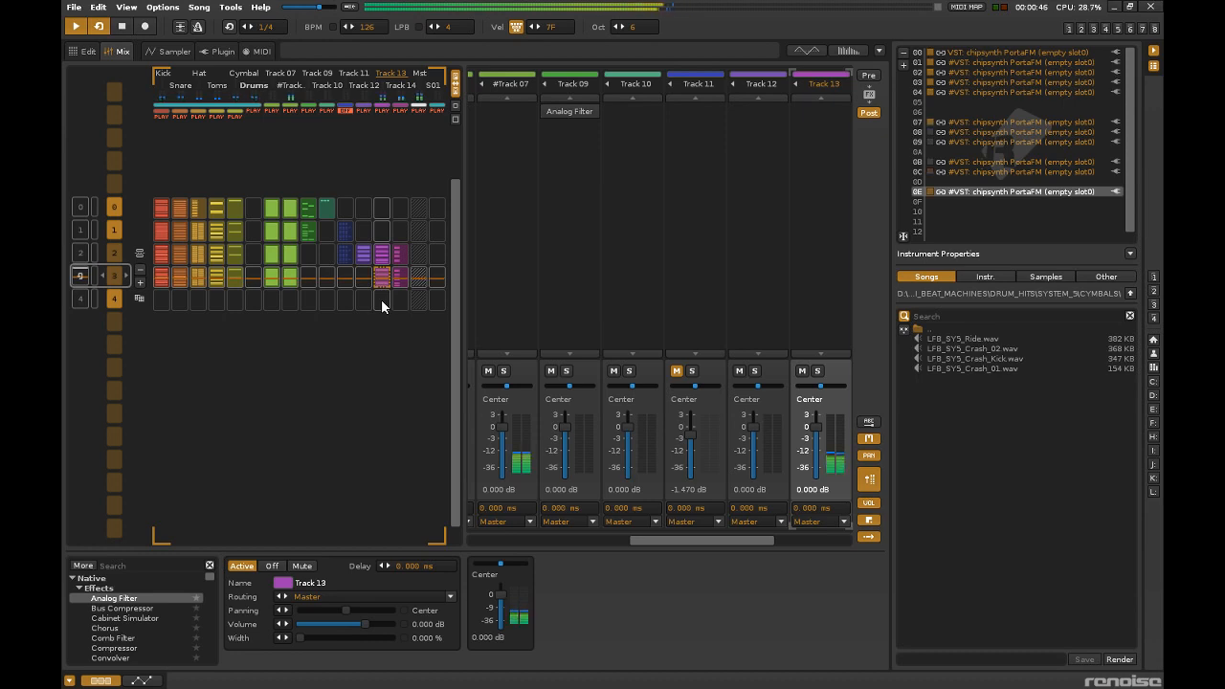
{"action": "left_click", "coordinate": [402, 275]}
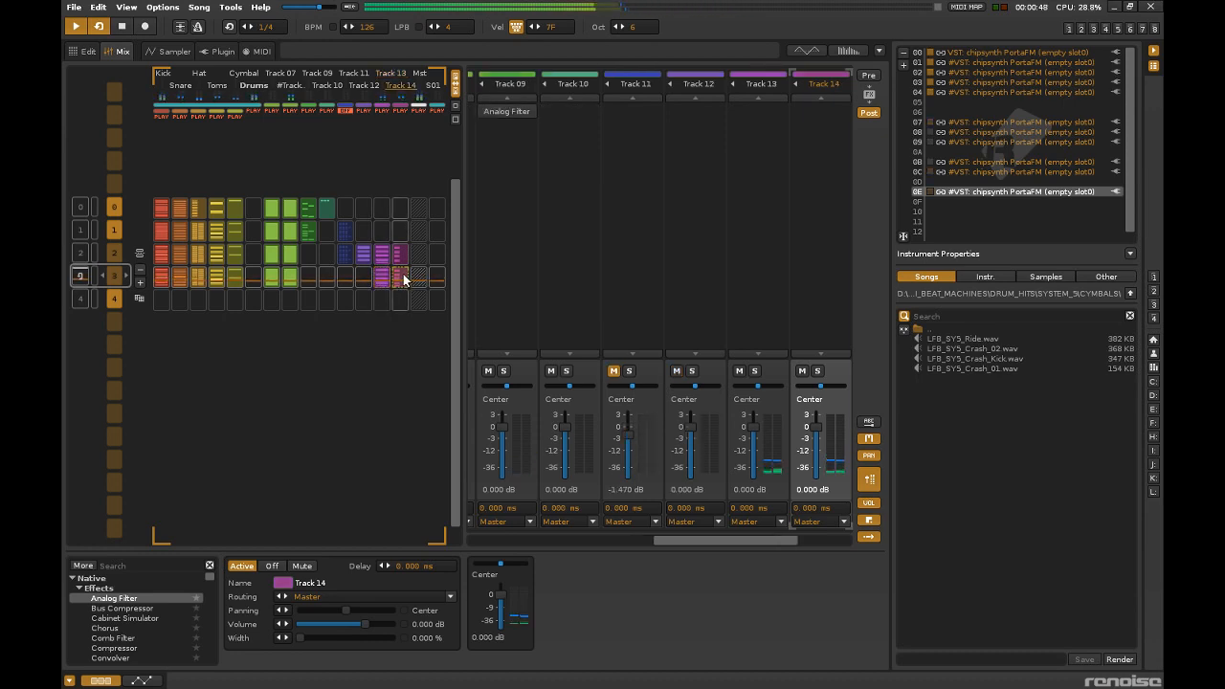
{"action": "left_click_drag", "start_coordinate": [738, 542], "coordinate": [772, 541]}
{"action": "left_click_drag", "start_coordinate": [724, 437], "coordinate": [721, 428]}
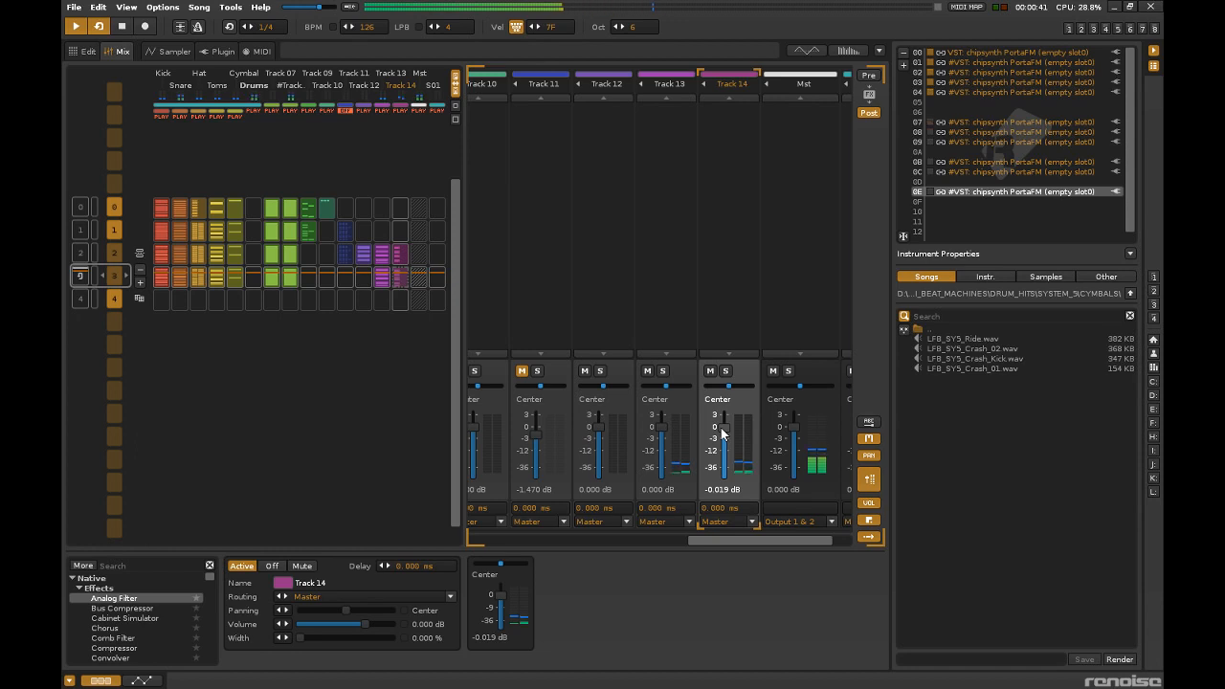
Select the empty instrument slot 10 and browse up from the CYMBALS sample folder to its parent.
{"action": "left_click", "coordinate": [950, 212]}
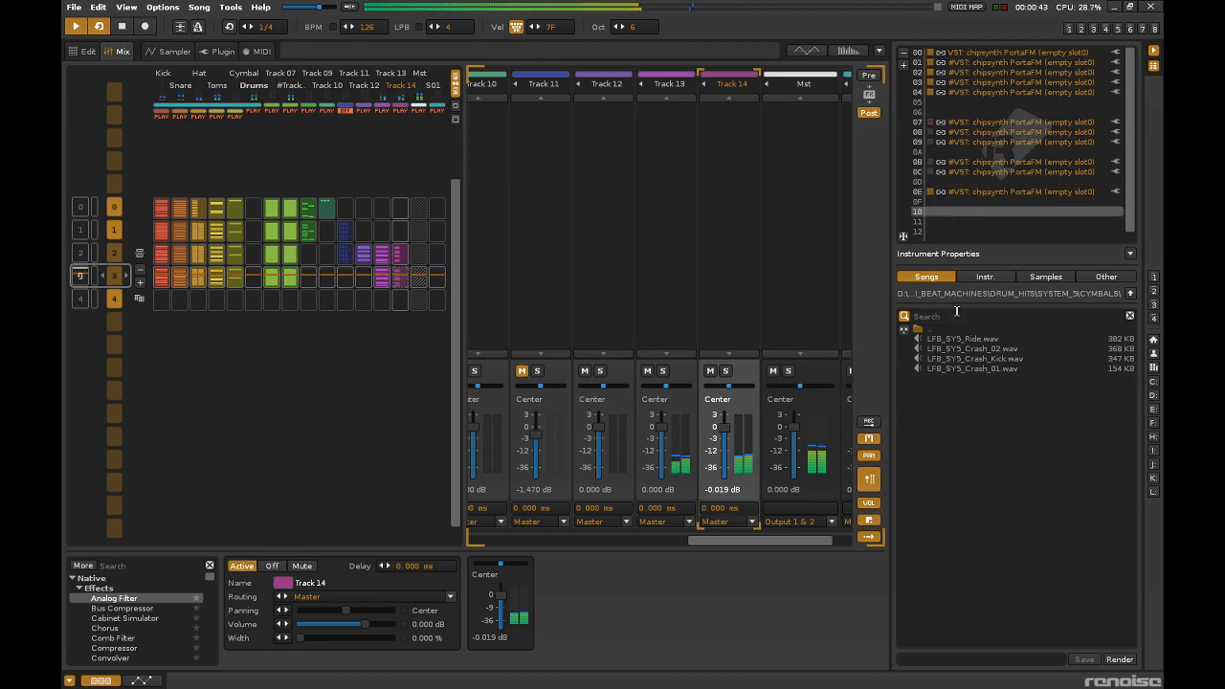
{"action": "double_click", "coordinate": [955, 330]}
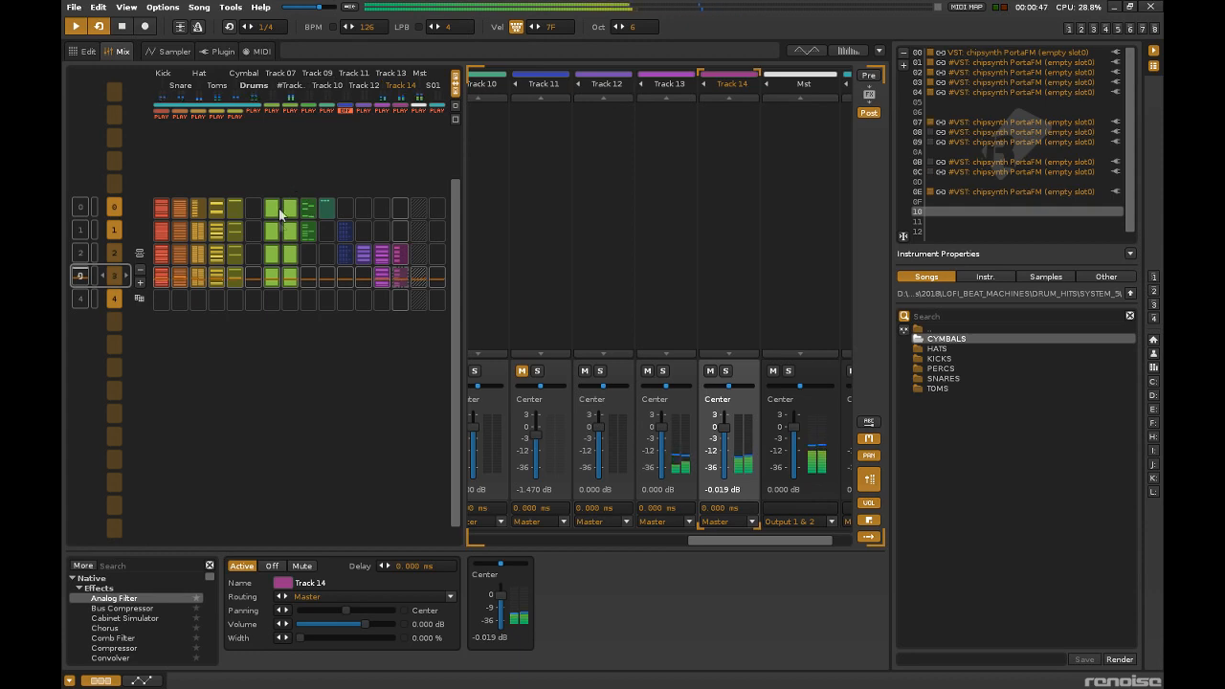
Briefly mute #Track 07 to hear Track 07 on its own in pattern 3, and unmute it again.
{"action": "left_click", "coordinate": [272, 277]}
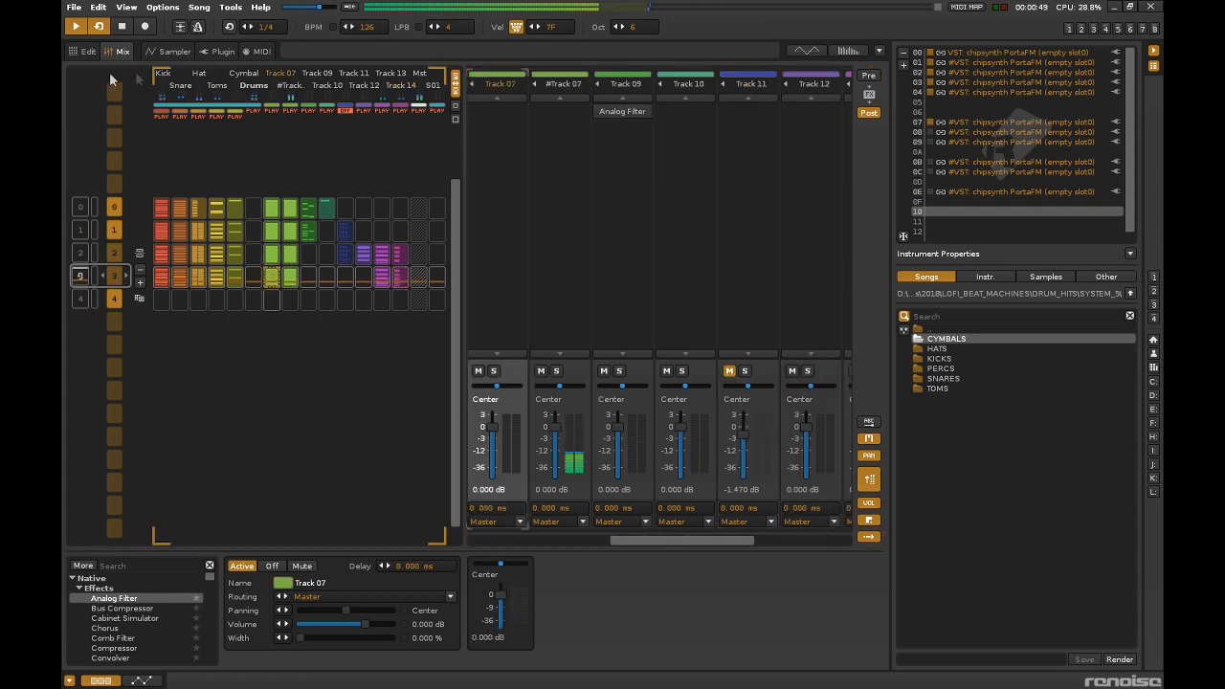
{"action": "left_click", "coordinate": [287, 111]}
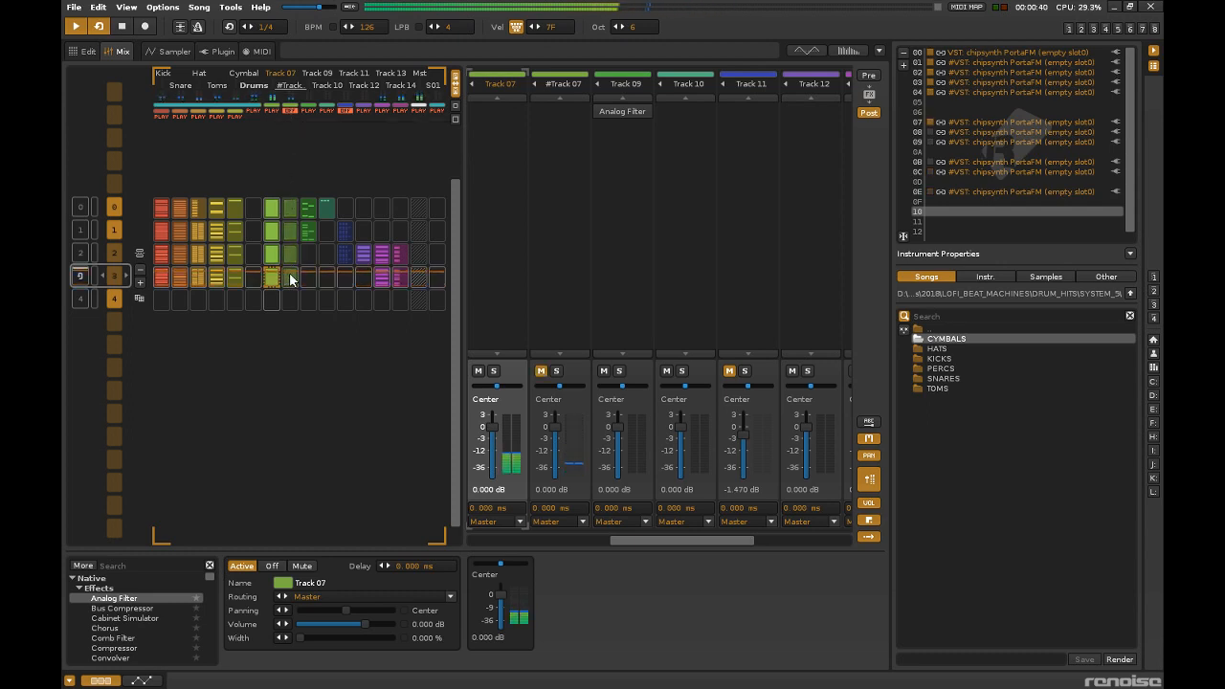
{"action": "left_click", "coordinate": [288, 110]}
{"action": "left_click", "coordinate": [323, 242]}
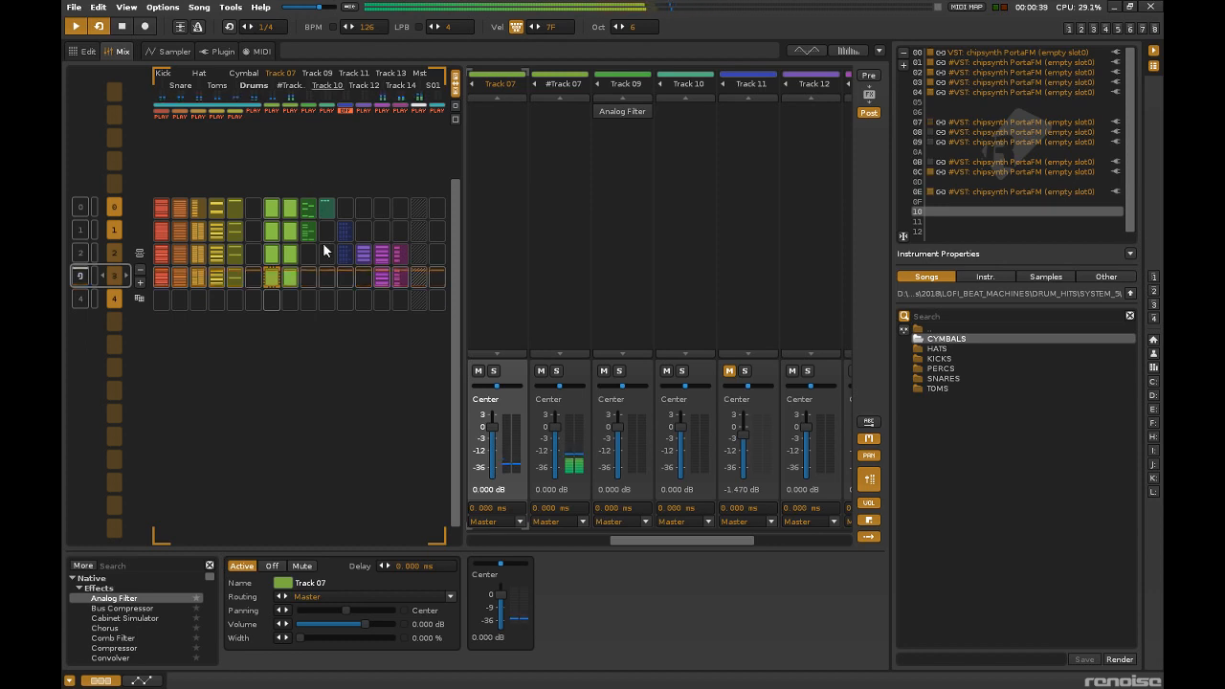
Duplicate the chipsynth PortaFM instrument in slot 0E, place the copy in slot 10 and open its plugin editor.
{"action": "left_click", "coordinate": [983, 193]}
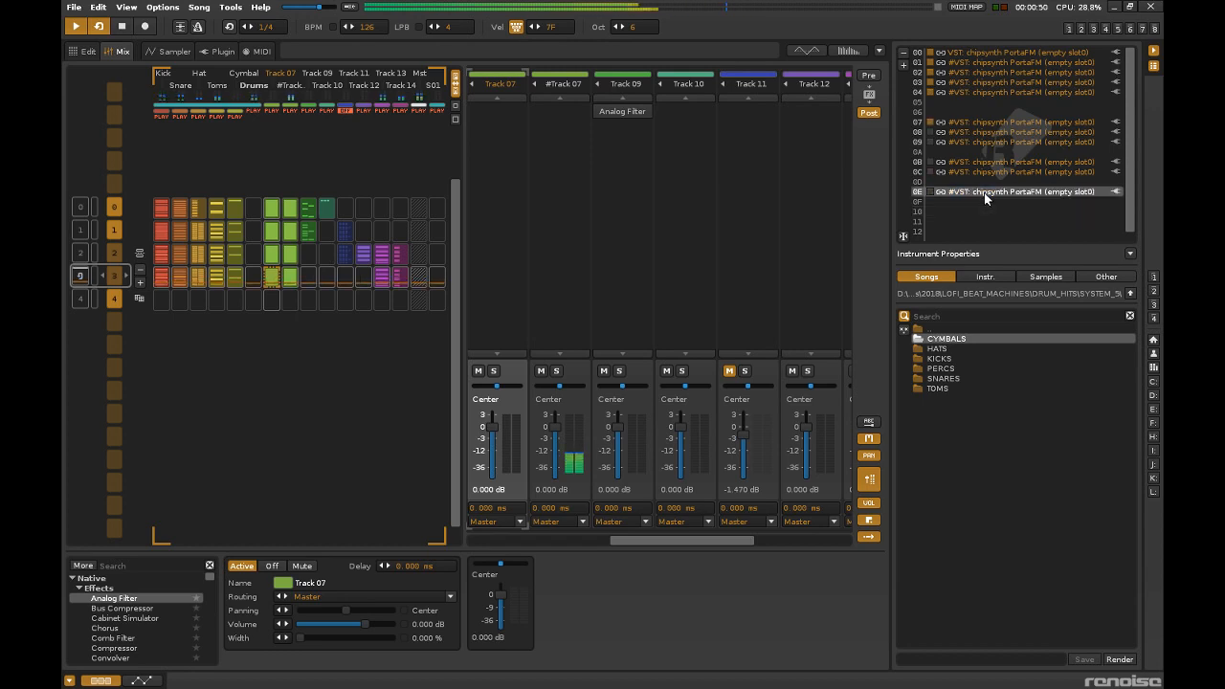
{"action": "right_click", "coordinate": [983, 192]}
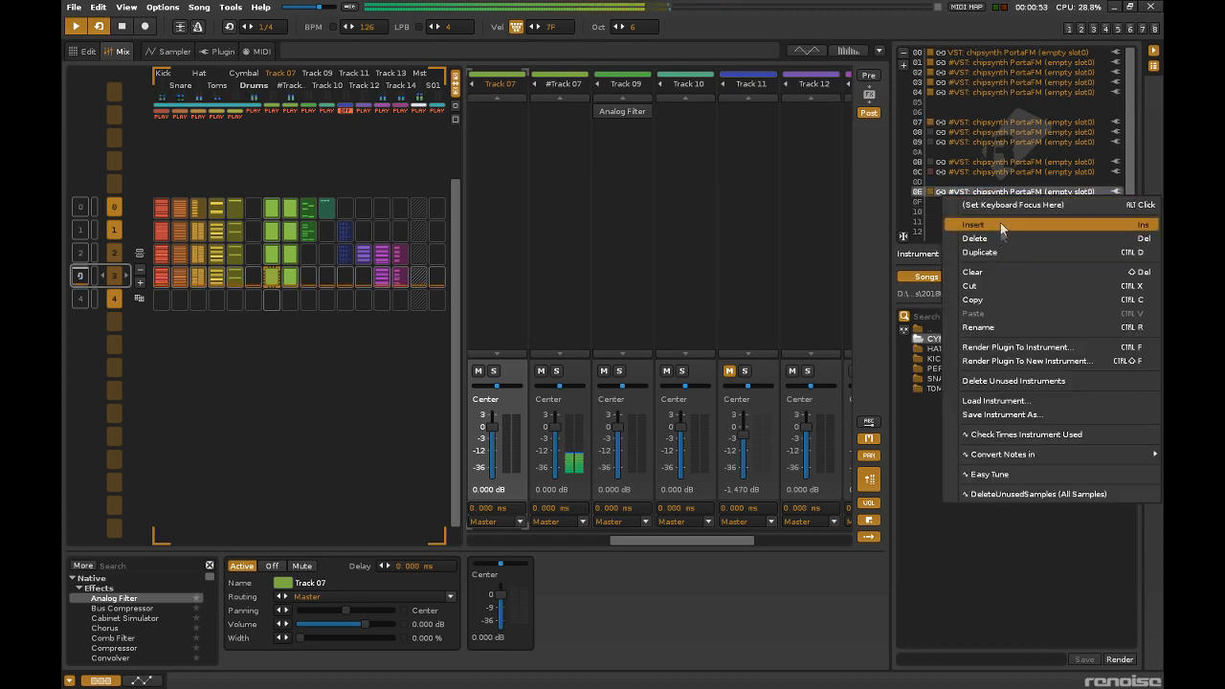
{"action": "left_click", "coordinate": [996, 252]}
{"action": "left_click_drag", "start_coordinate": [996, 202], "coordinate": [996, 215]}
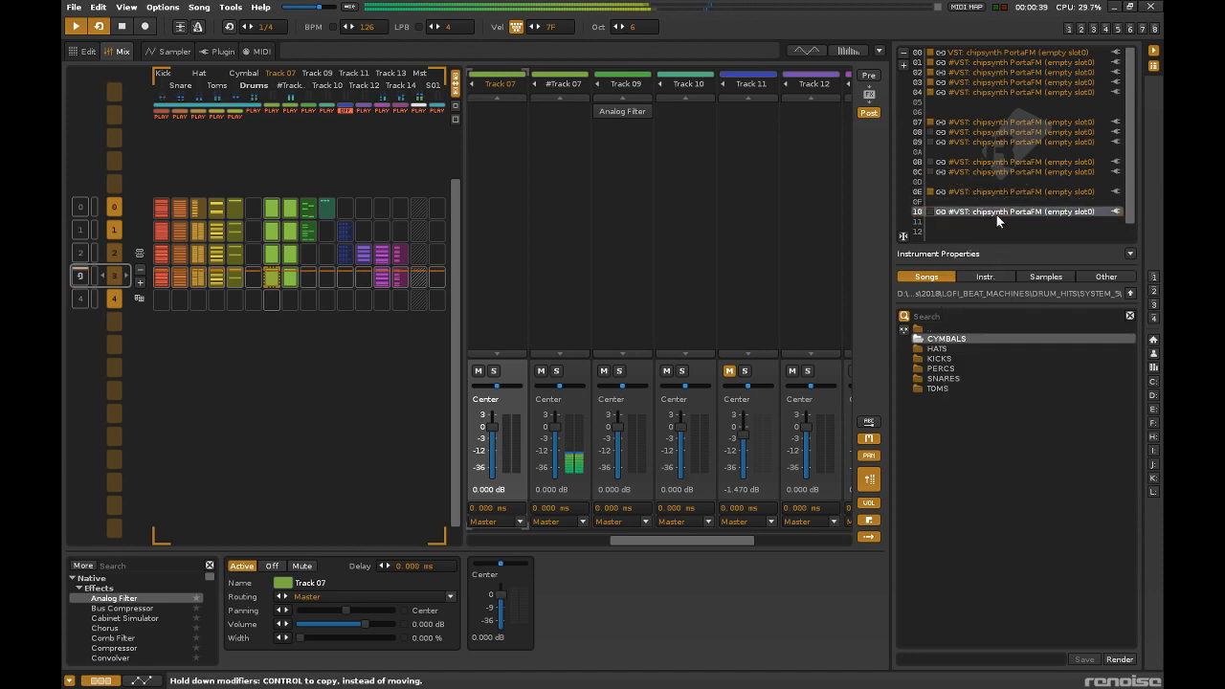
{"action": "double_click", "coordinate": [991, 213]}
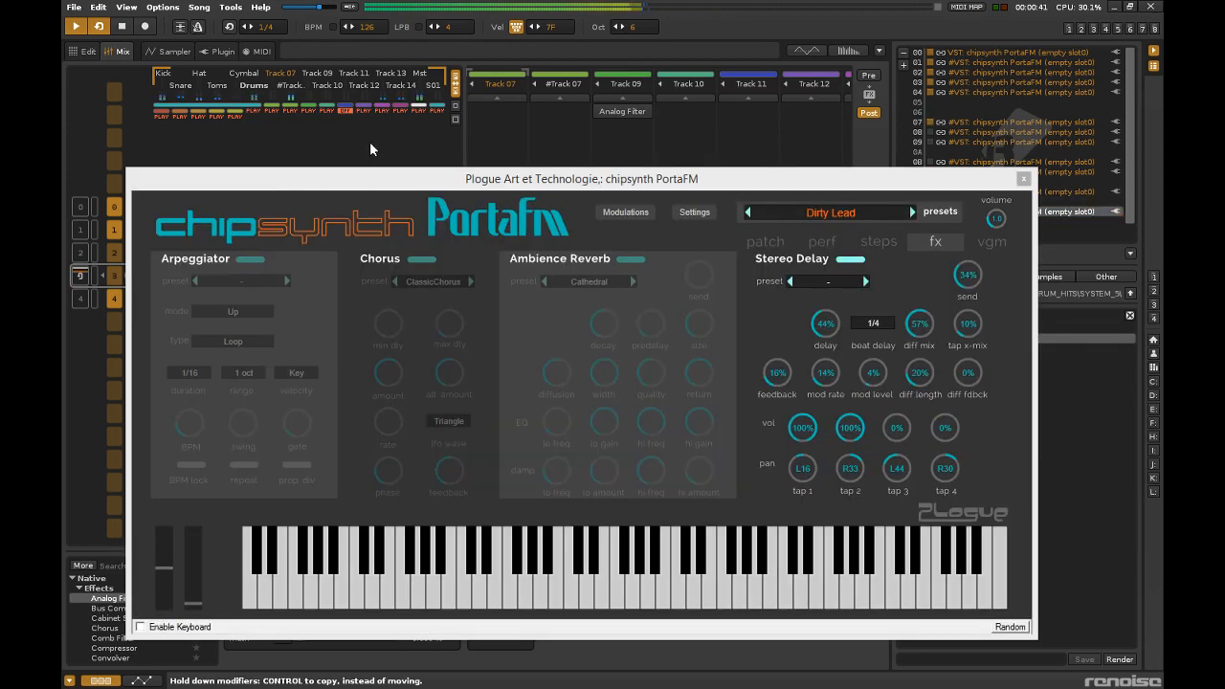
Close the plugin editor and mute Track 14, #Track 07 and Track 07.
{"action": "left_click", "coordinate": [1023, 178]}
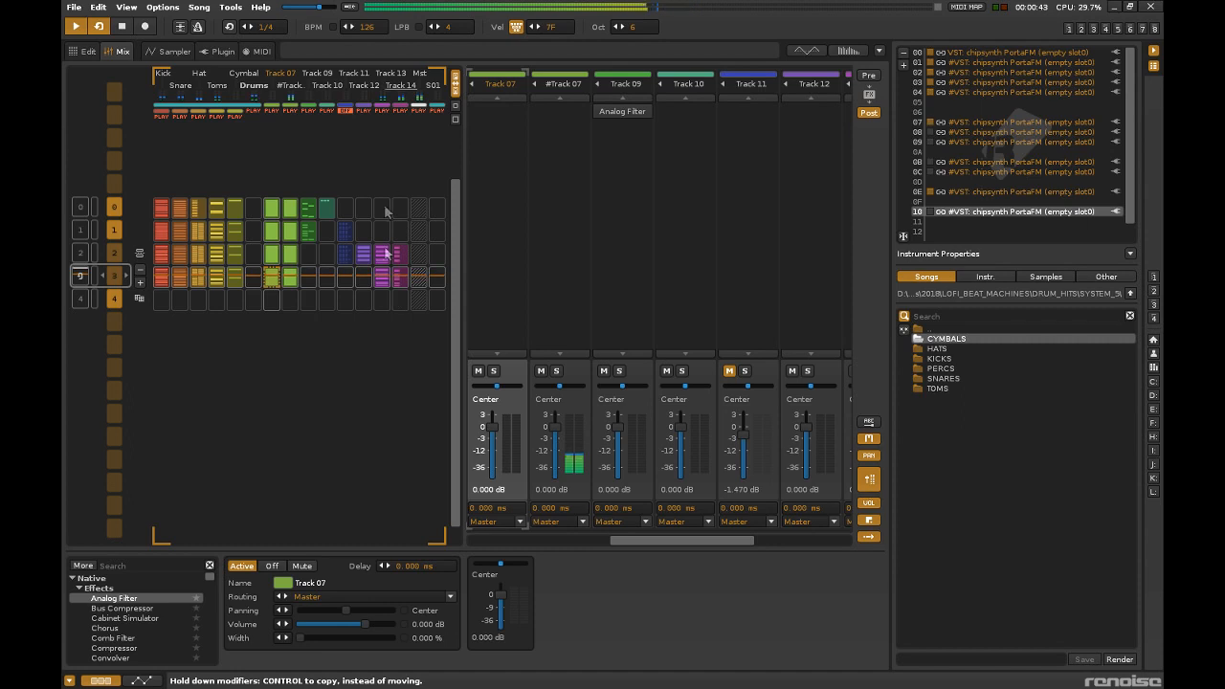
{"action": "left_click", "coordinate": [400, 111]}
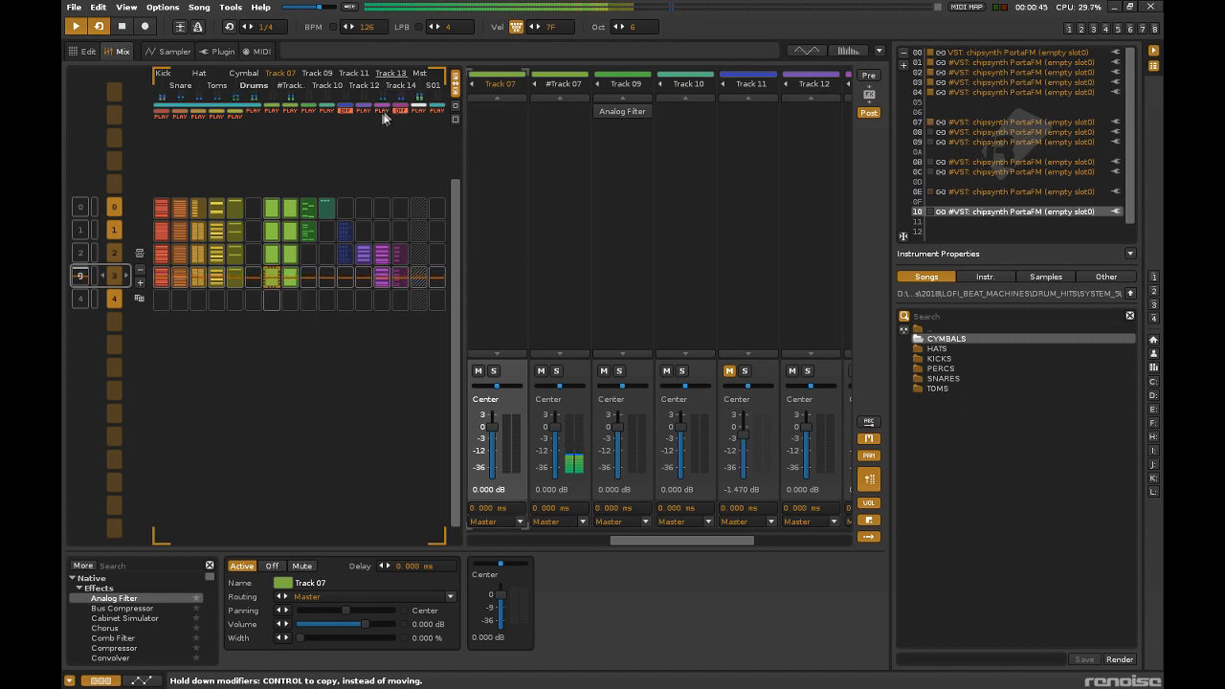
{"action": "left_click", "coordinate": [290, 111]}
{"action": "left_click", "coordinate": [271, 111]}
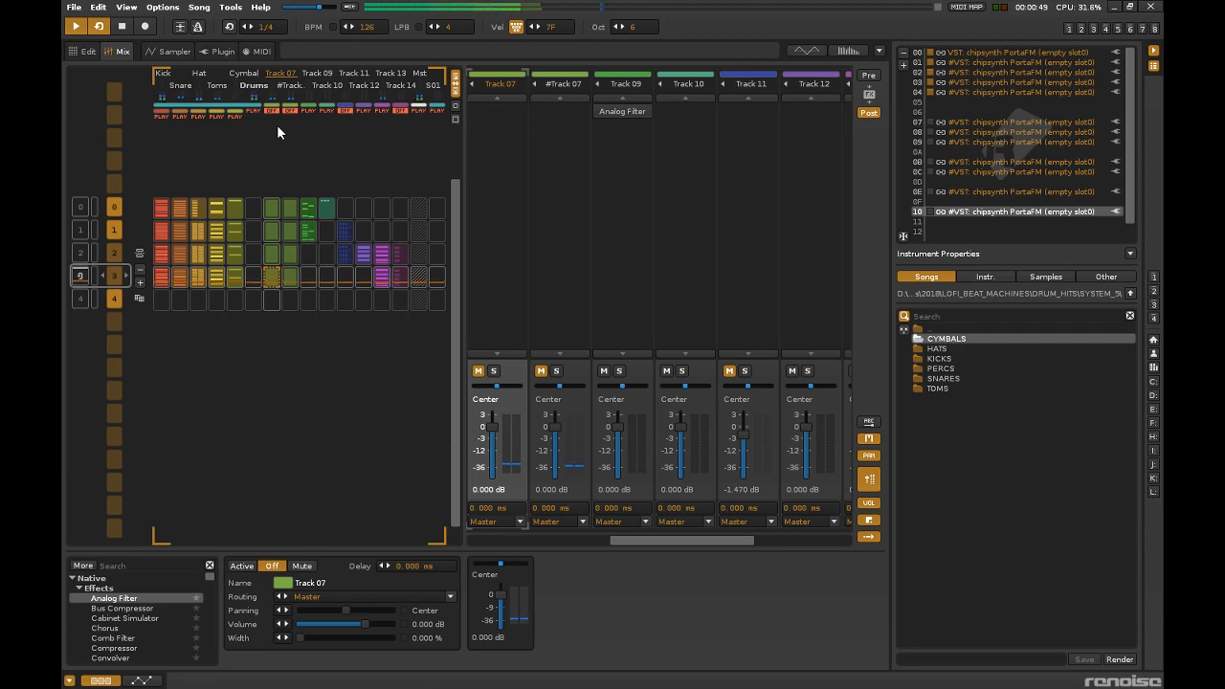
Change the chipsynth PortaFM preset of instrument 10 to SoftMonoLead and close its editor.
{"action": "double_click", "coordinate": [984, 209]}
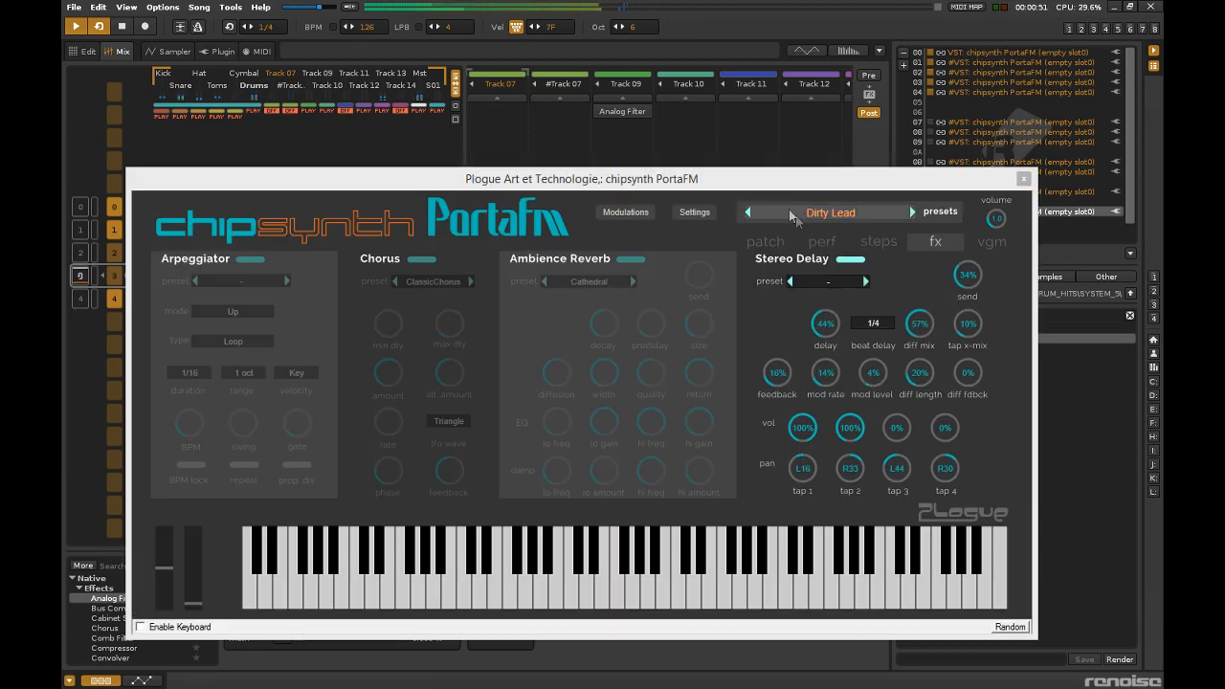
{"action": "left_click_drag", "start_coordinate": [725, 188], "coordinate": [711, 139]}
{"action": "left_click", "coordinate": [898, 163]}
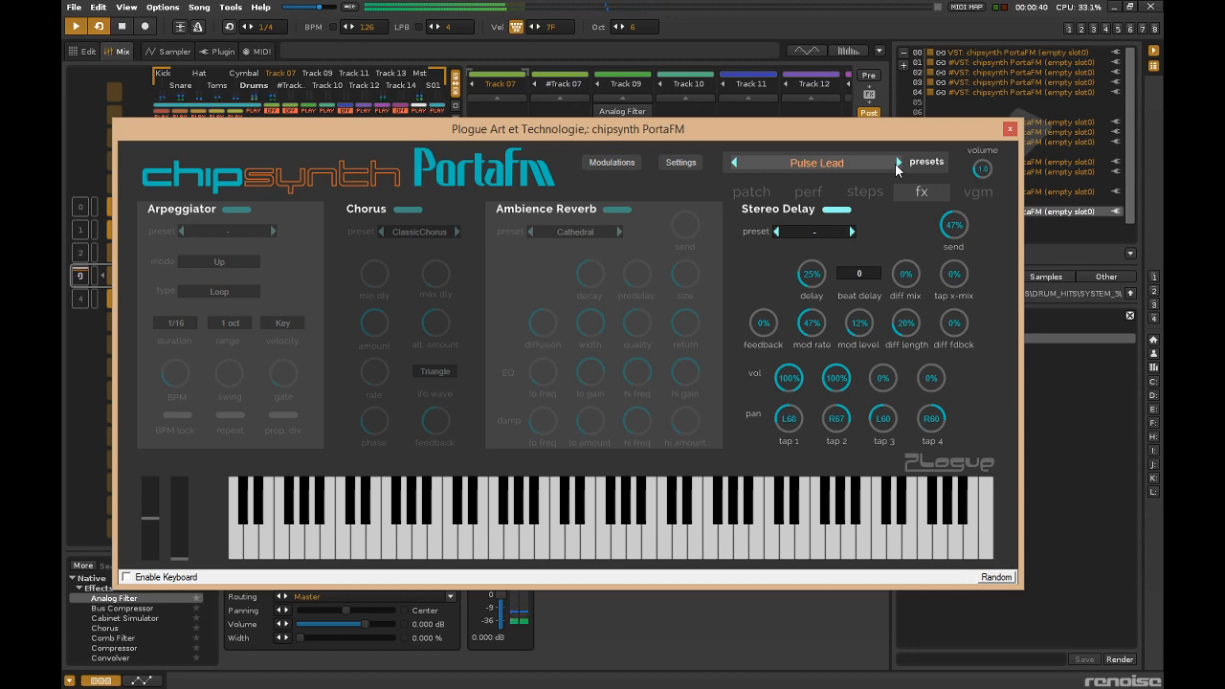
{"action": "left_click", "coordinate": [898, 163]}
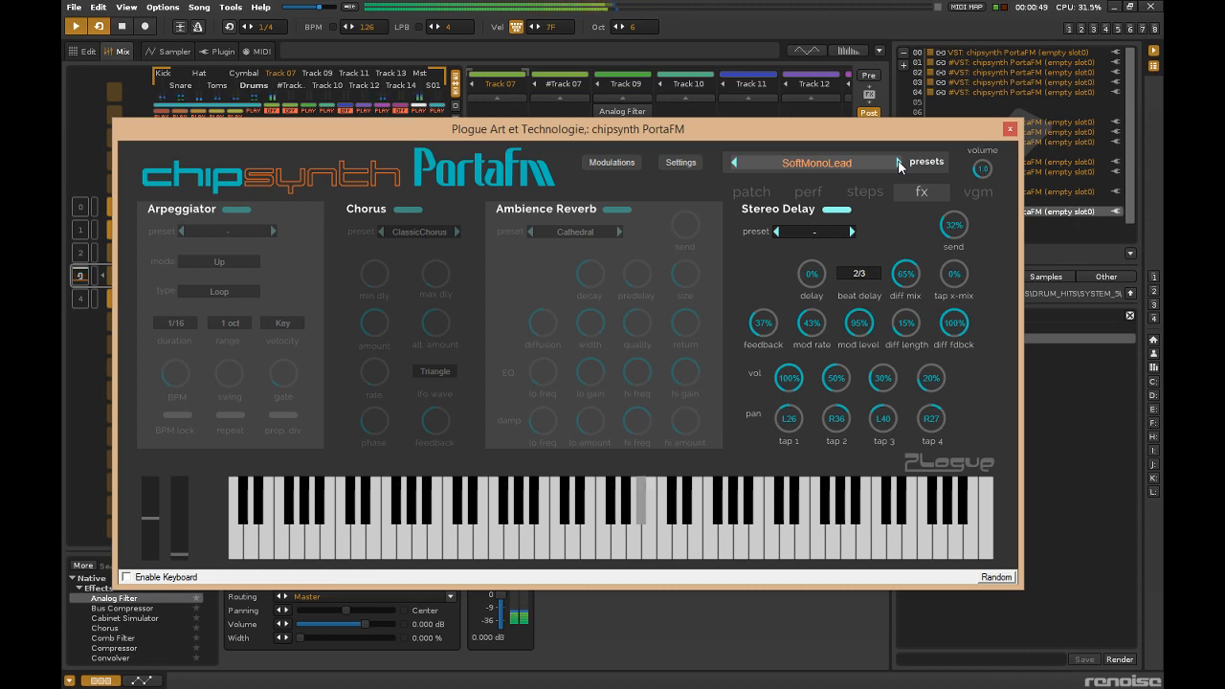
{"action": "left_click", "coordinate": [1009, 128]}
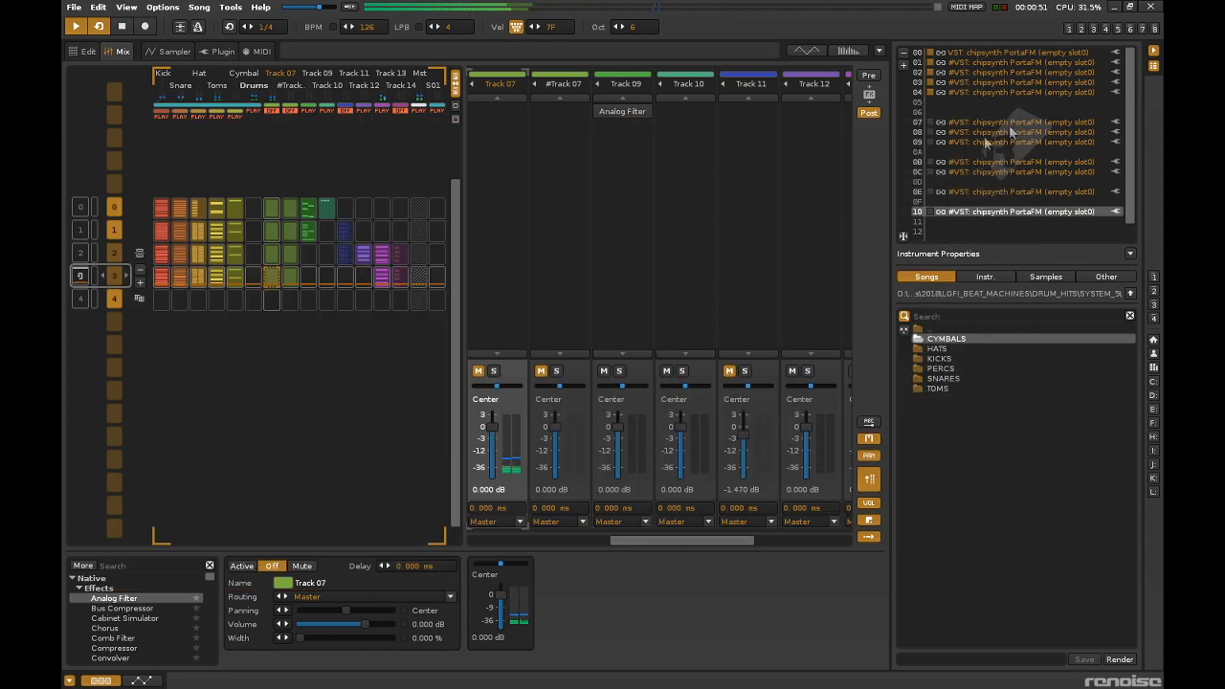
Record a lead melody with instrument 10 into Track 10 of pattern 3, and turn off pattern follow and edit mode.
{"action": "left_click", "coordinate": [362, 277]}
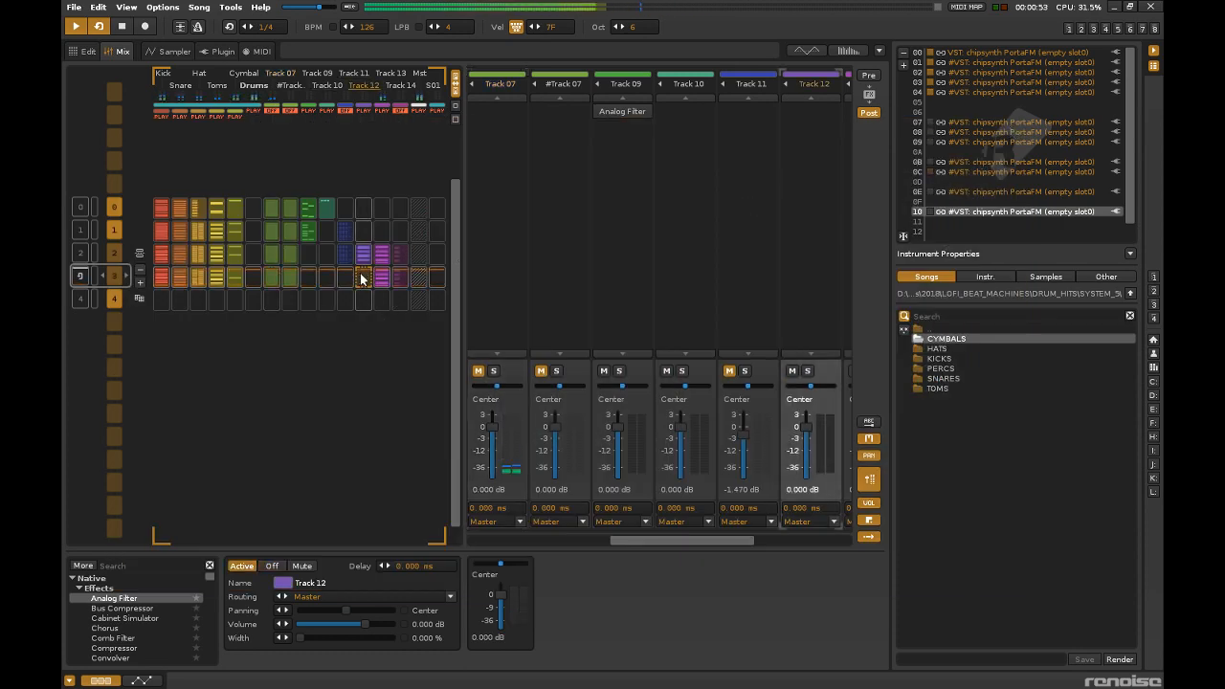
{"action": "left_click", "coordinate": [341, 280]}
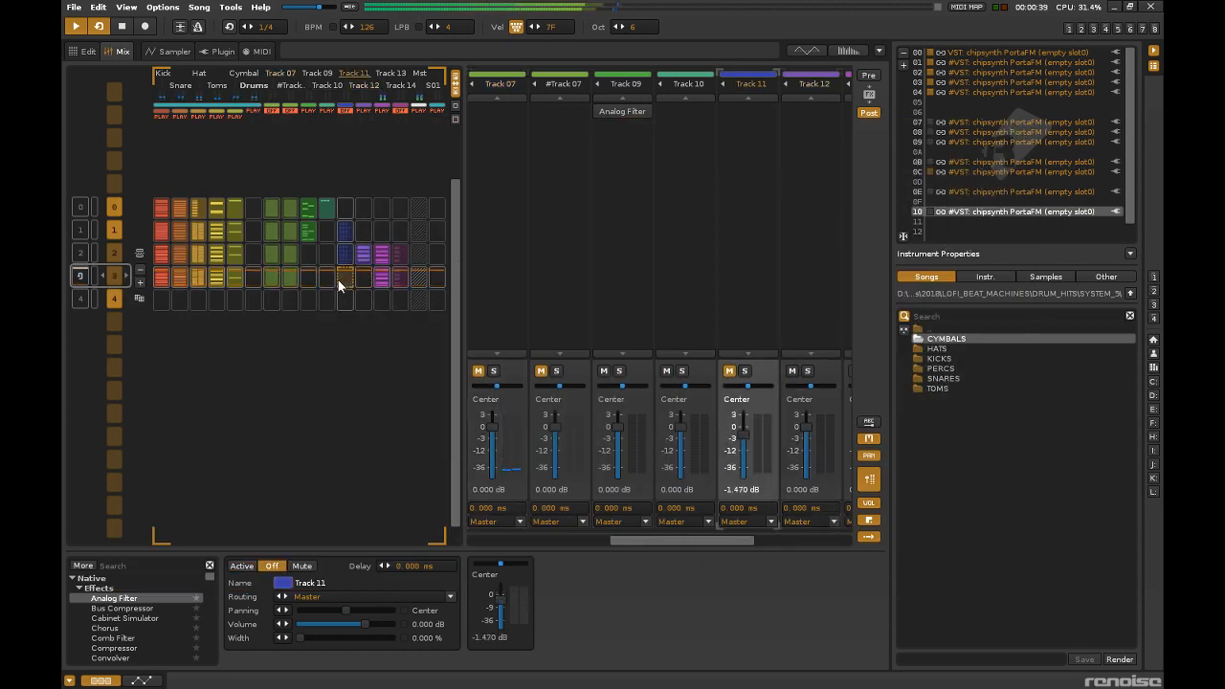
{"action": "left_click", "coordinate": [95, 49]}
{"action": "left_click", "coordinate": [146, 27]}
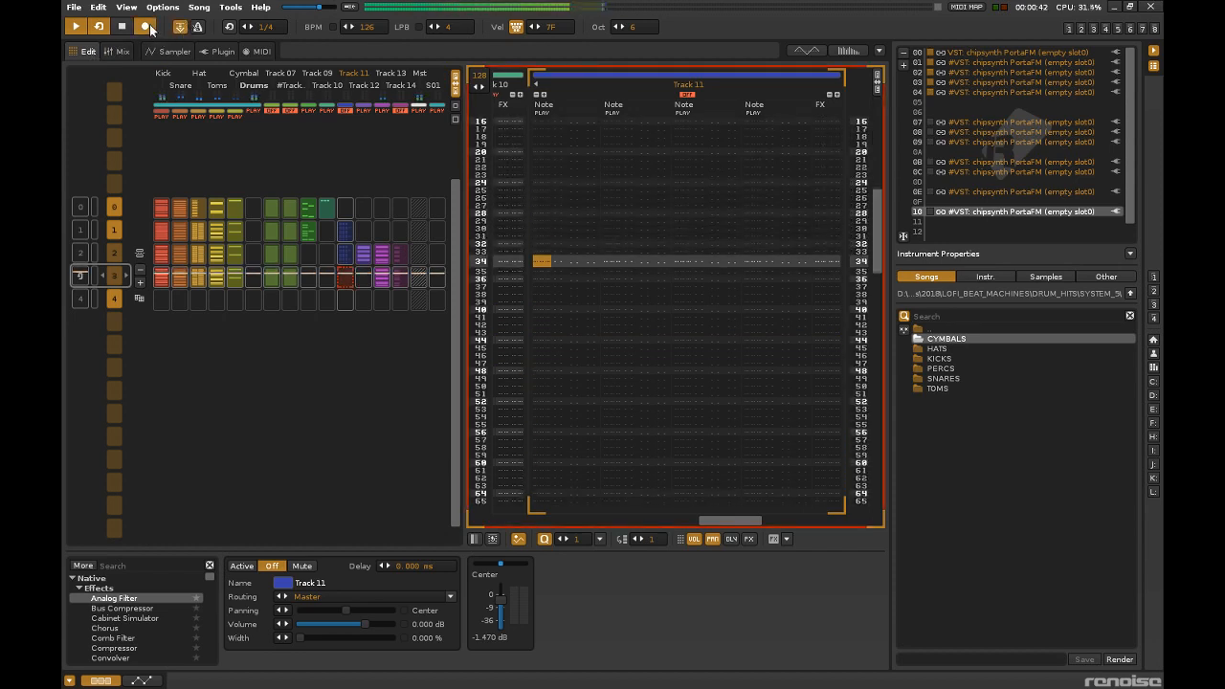
{"action": "left_click", "coordinate": [325, 278]}
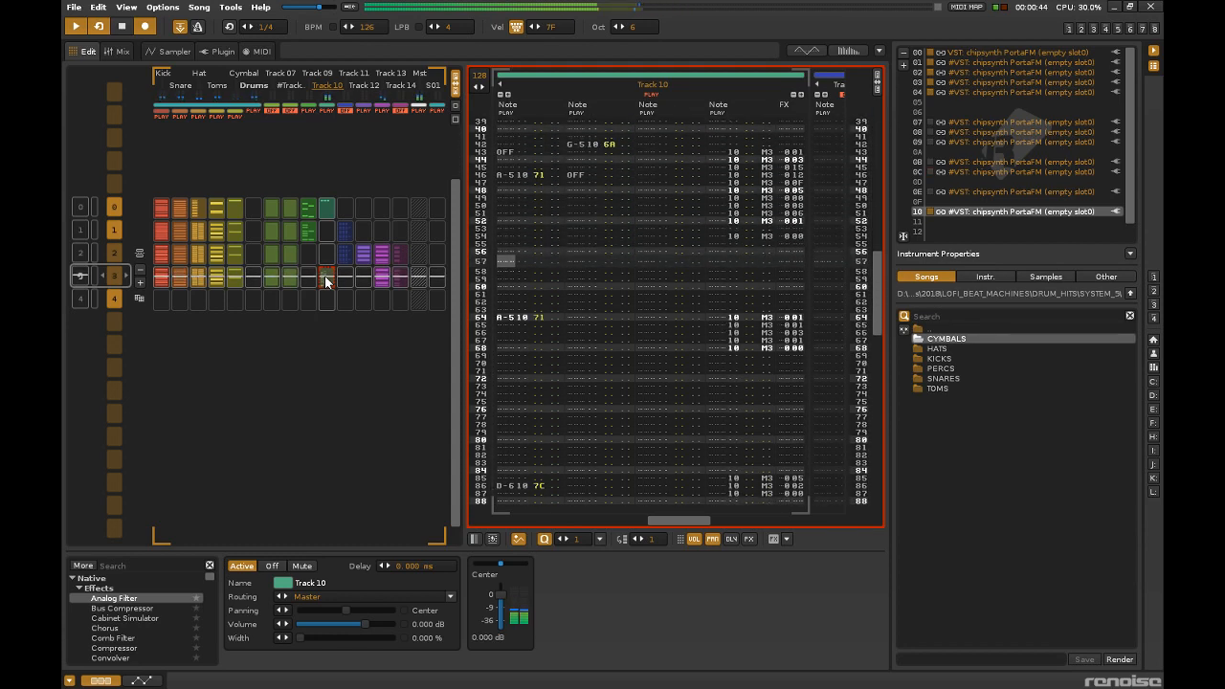
{"action": "left_click", "coordinate": [179, 26]}
{"action": "left_click", "coordinate": [146, 25]}
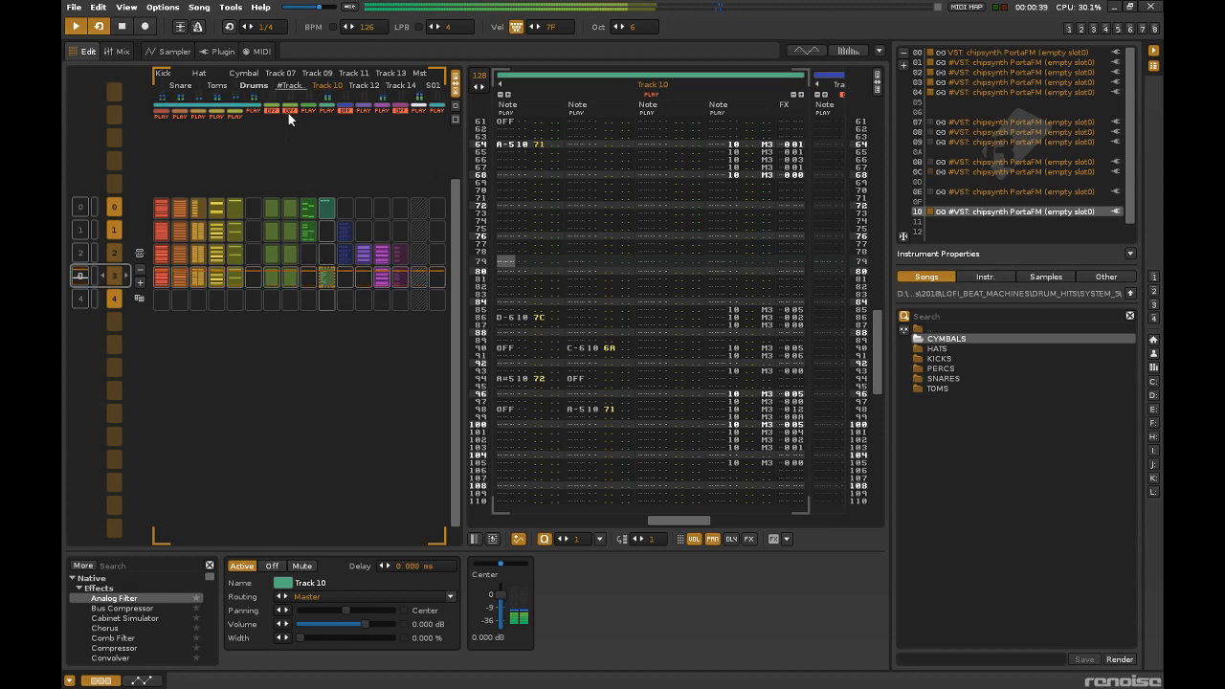
Briefly mute the Drums group during playback and unmute Track 07, #Track 07 and the Drums group.
{"action": "left_click", "coordinate": [253, 110]}
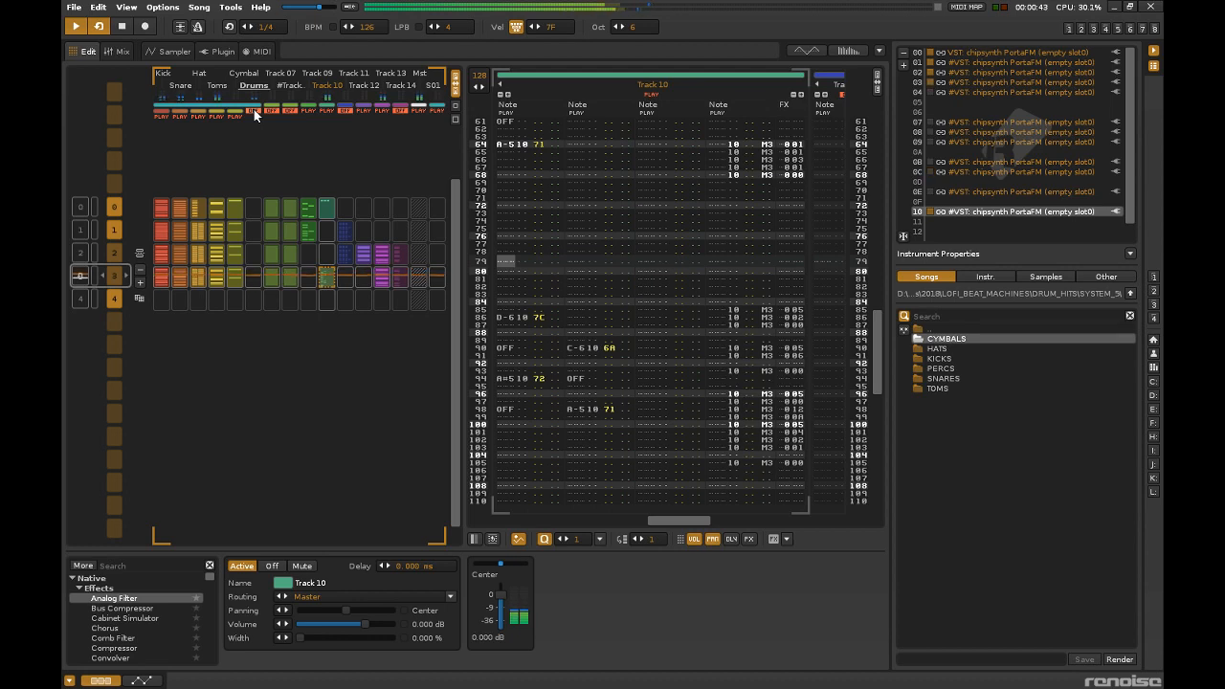
{"action": "left_click", "coordinate": [272, 109]}
{"action": "left_click", "coordinate": [293, 109]}
{"action": "left_click", "coordinate": [251, 110]}
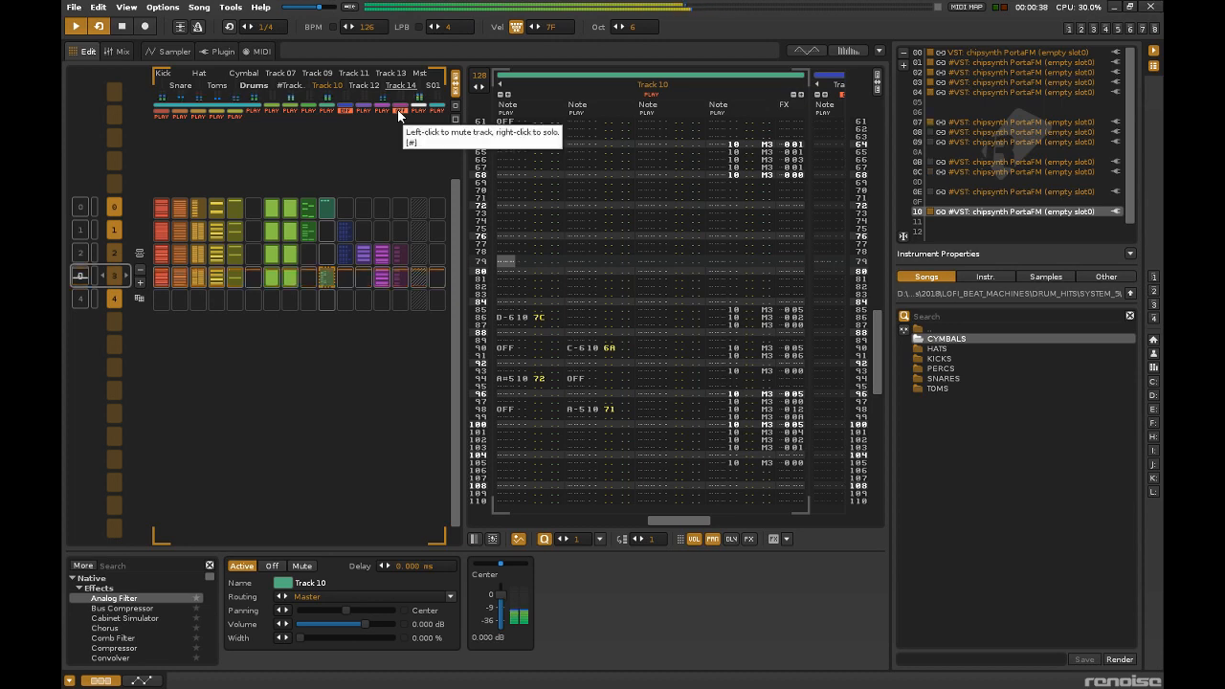
Delete the A-5 note at line 126 near the end of Track 10 in pattern 3.
{"action": "left_click", "coordinate": [595, 312]}
{"action": "scroll", "coordinate": [596, 312], "scroll_direction": "down", "scroll_amount": 6}
{"action": "scroll", "coordinate": [595, 311], "scroll_direction": "up", "scroll_amount": 6}
{"action": "scroll", "coordinate": [595, 312], "scroll_direction": "down", "scroll_amount": 13}
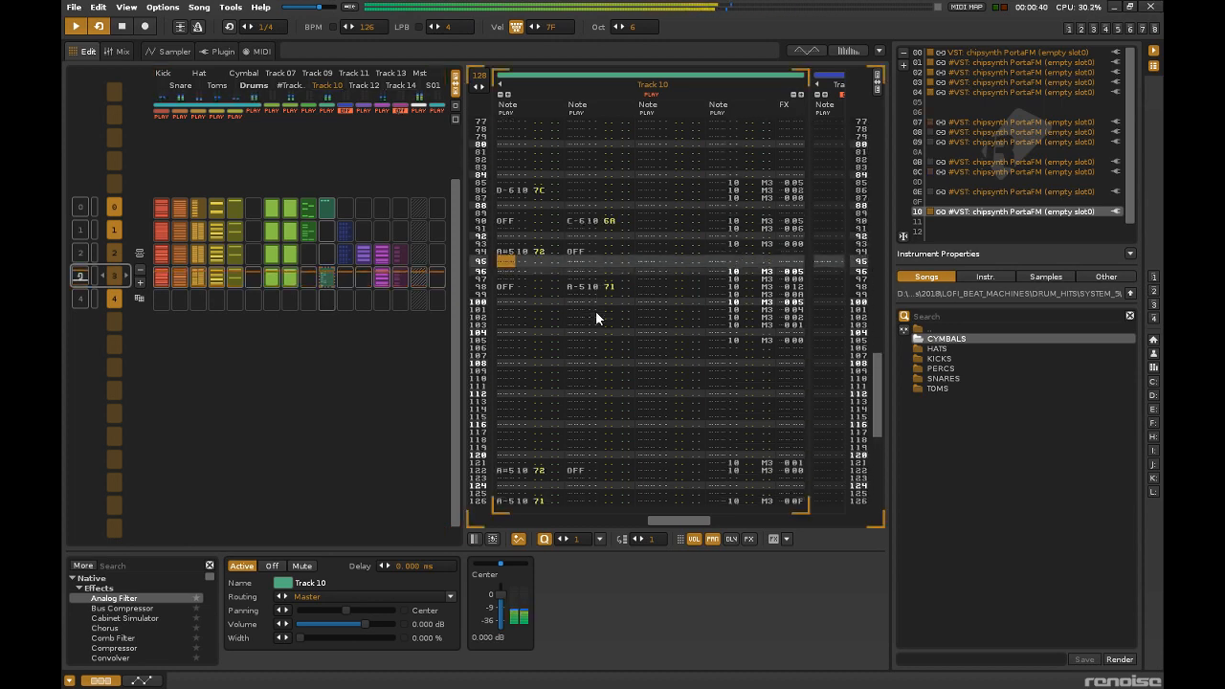
{"action": "scroll", "coordinate": [595, 310], "scroll_direction": "down", "scroll_amount": 3}
{"action": "left_click_drag", "start_coordinate": [567, 379], "coordinate": [523, 385]}
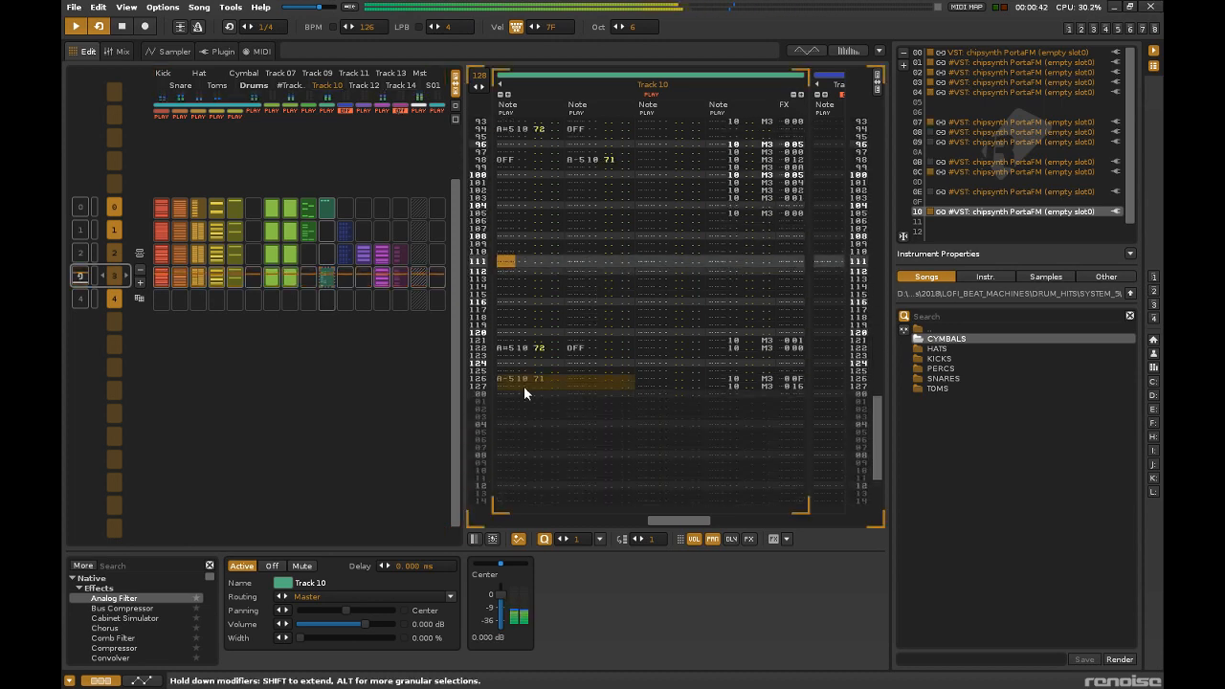
{"action": "left_click", "coordinate": [332, 275]}
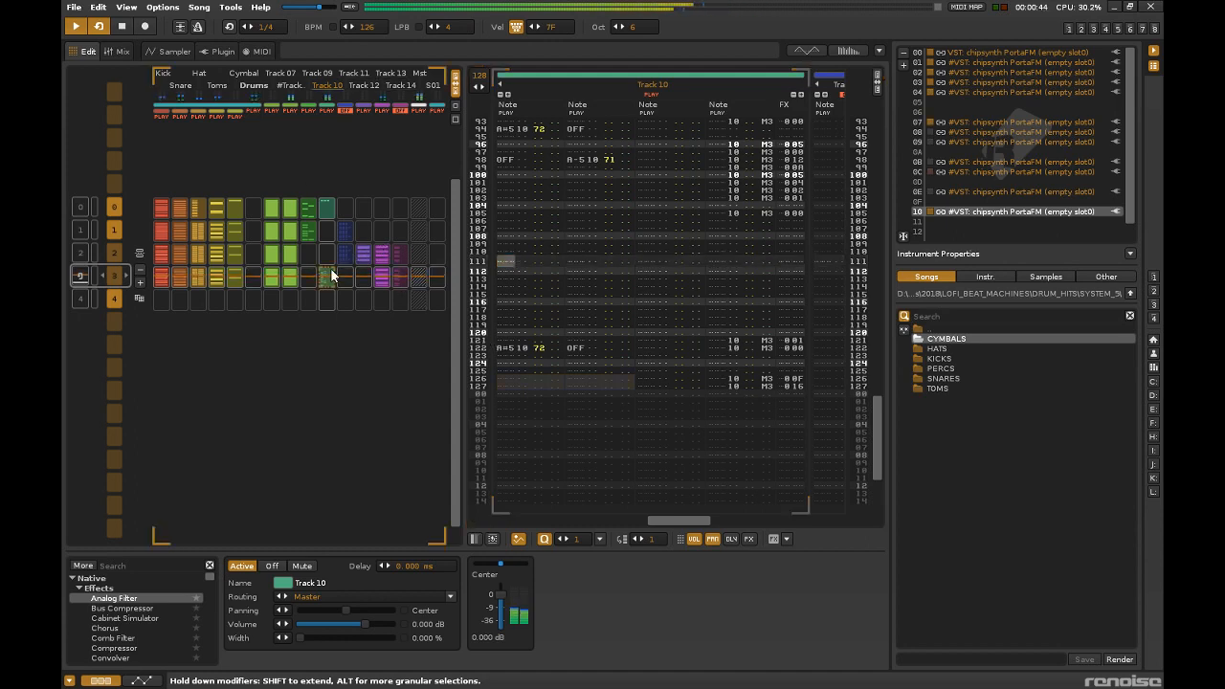
{"action": "scroll", "coordinate": [546, 301], "scroll_direction": "up", "scroll_amount": 20}
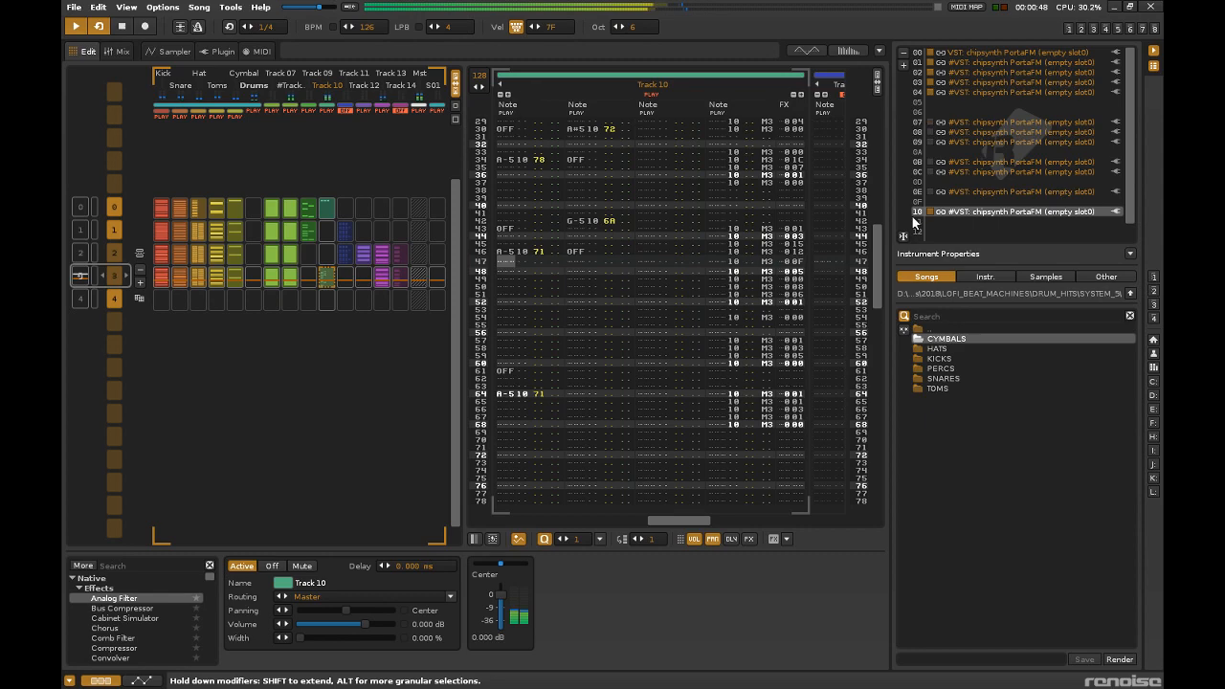
Reopen instrument 10's plugin editor, show its patch parameters, lower the modulator feedback (FB) and set the modulator TL to 19.
{"action": "double_click", "coordinate": [1002, 211]}
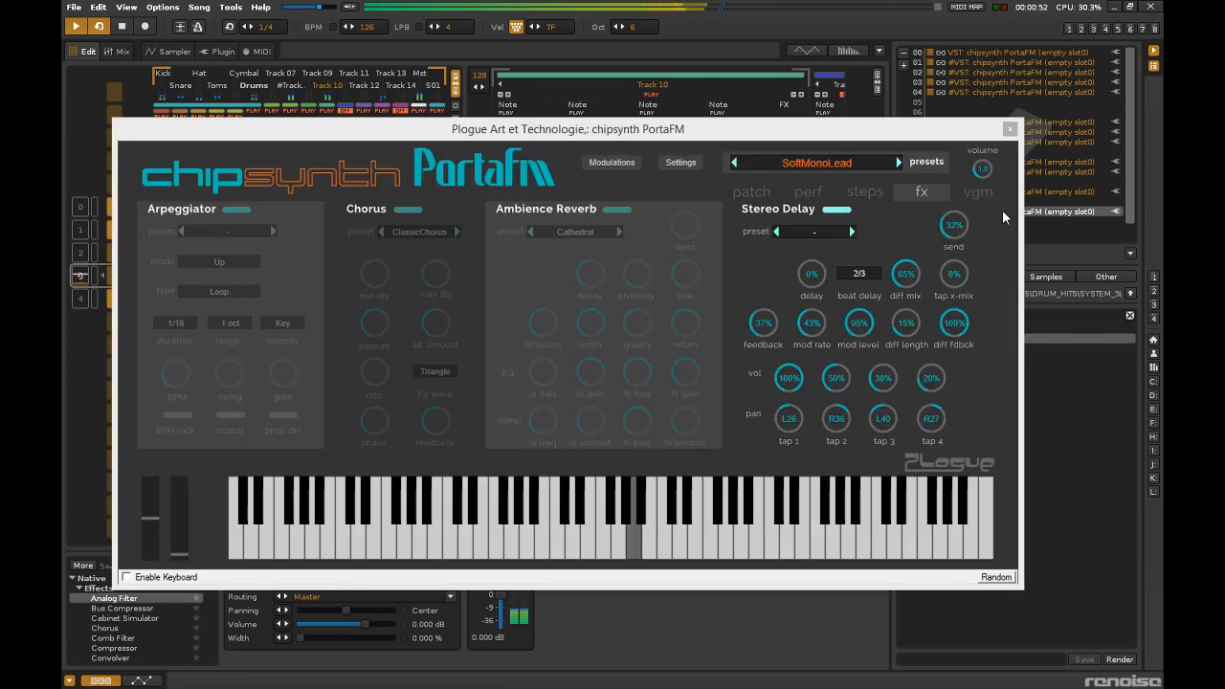
{"action": "key", "text": "alt+Tab"}
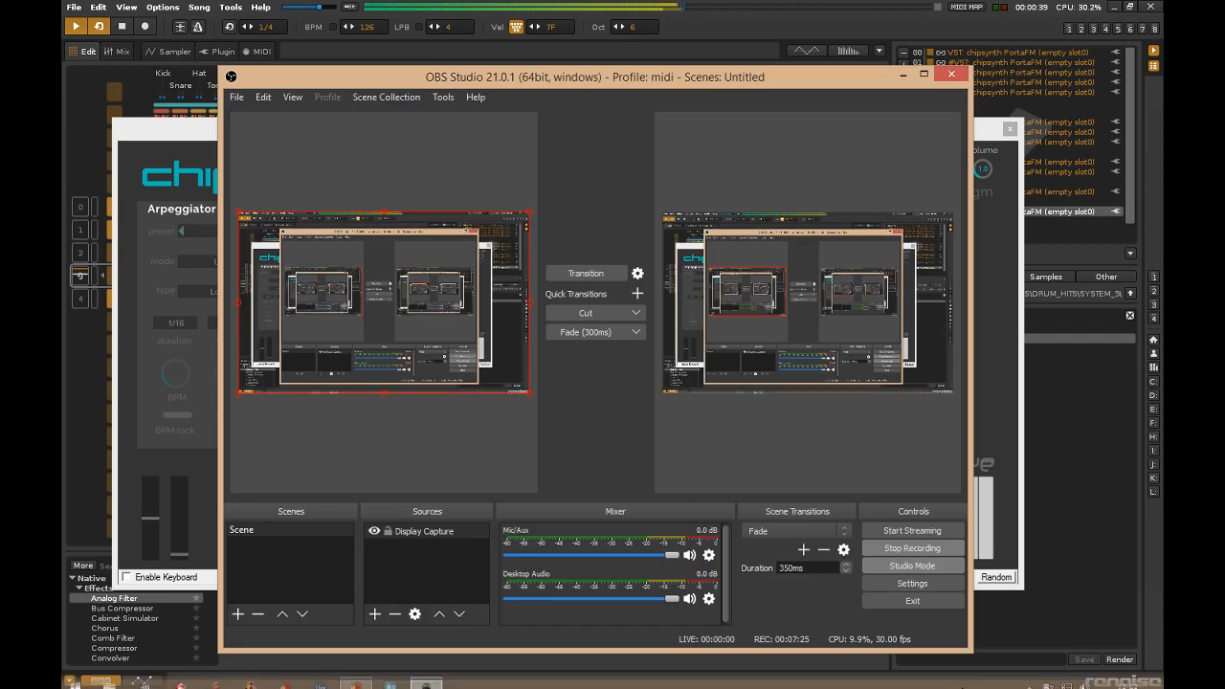
{"action": "key", "text": "alt+Tab"}
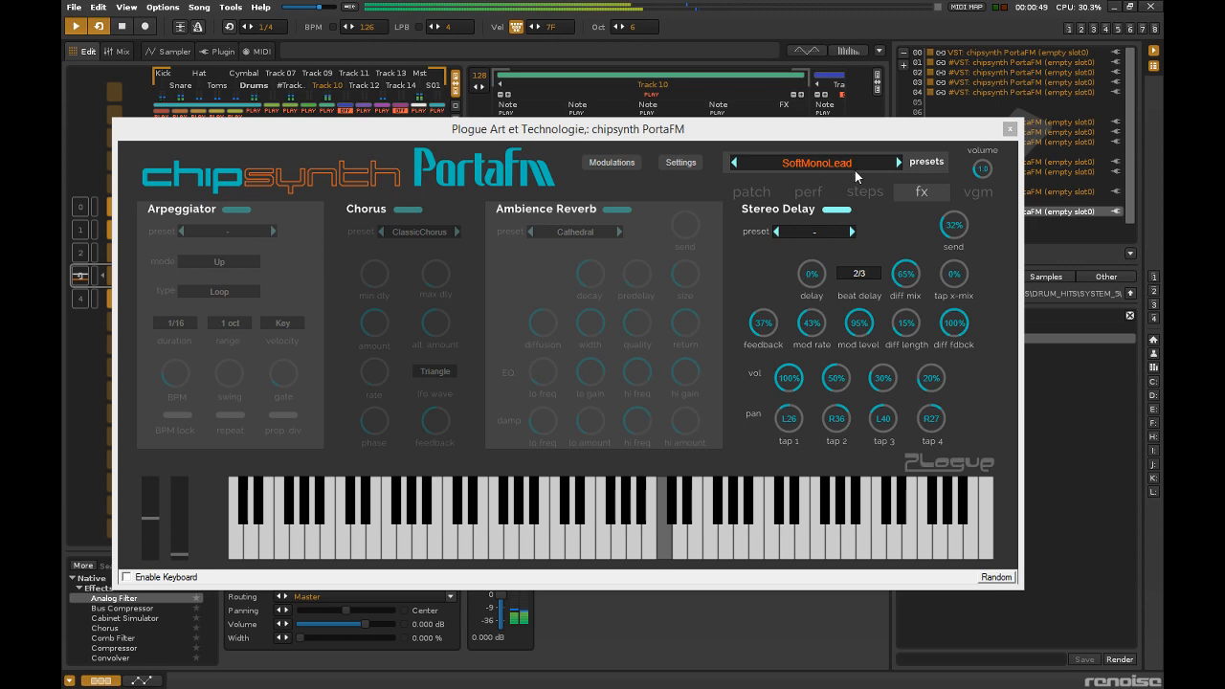
{"action": "left_click", "coordinate": [751, 191]}
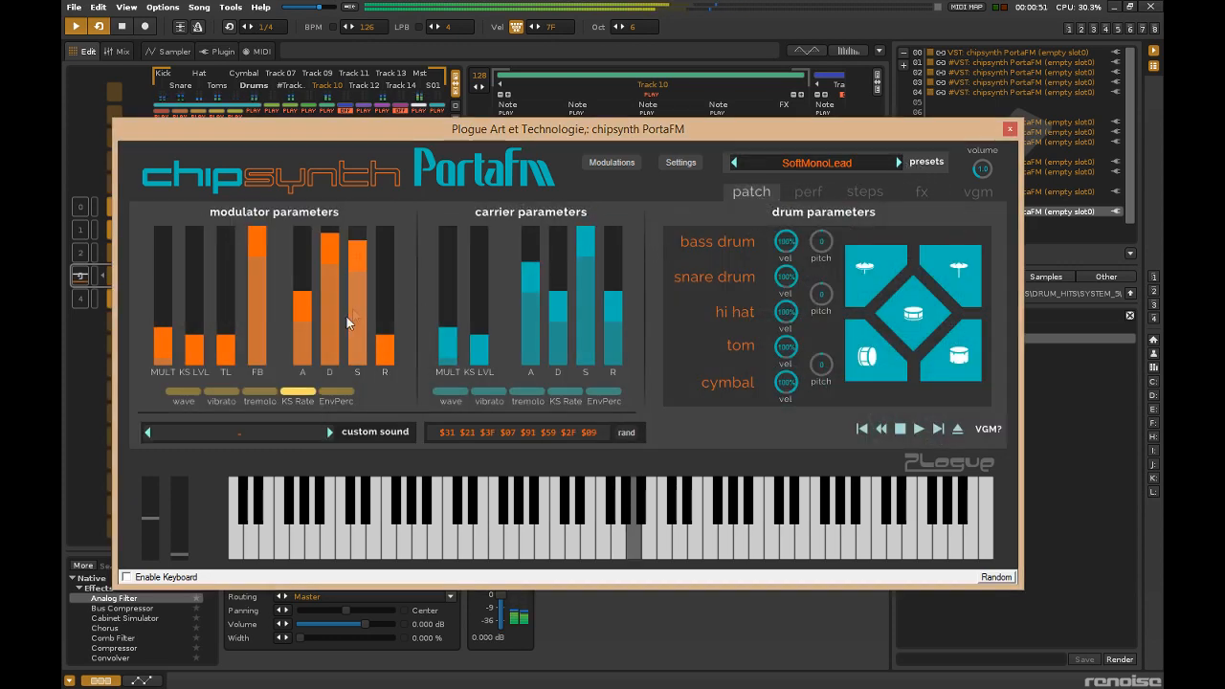
{"action": "mouse_move", "coordinate": [222, 337]}
{"action": "left_mouse_down"}
{"action": "mouse_move", "coordinate": [221, 265]}
{"action": "mouse_move", "coordinate": [258, 321]}
{"action": "mouse_move", "coordinate": [258, 331]}
{"action": "mouse_move", "coordinate": [227, 308]}
{"action": "mouse_move", "coordinate": [229, 330]}
{"action": "left_mouse_up"}
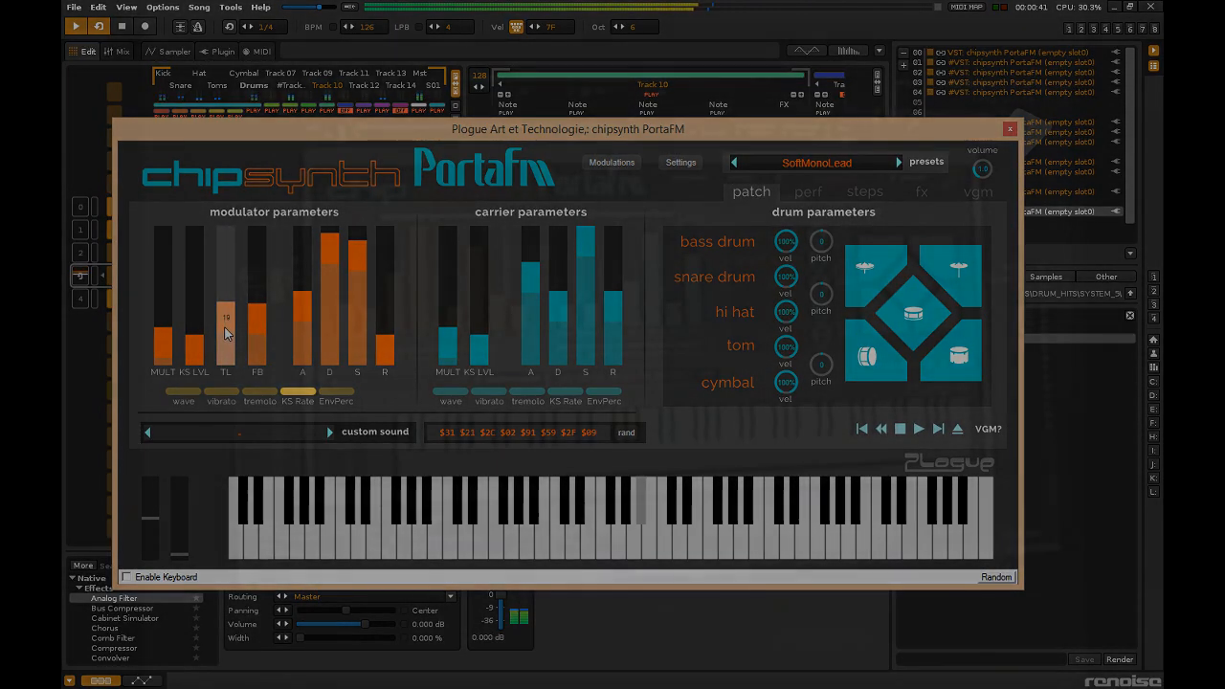